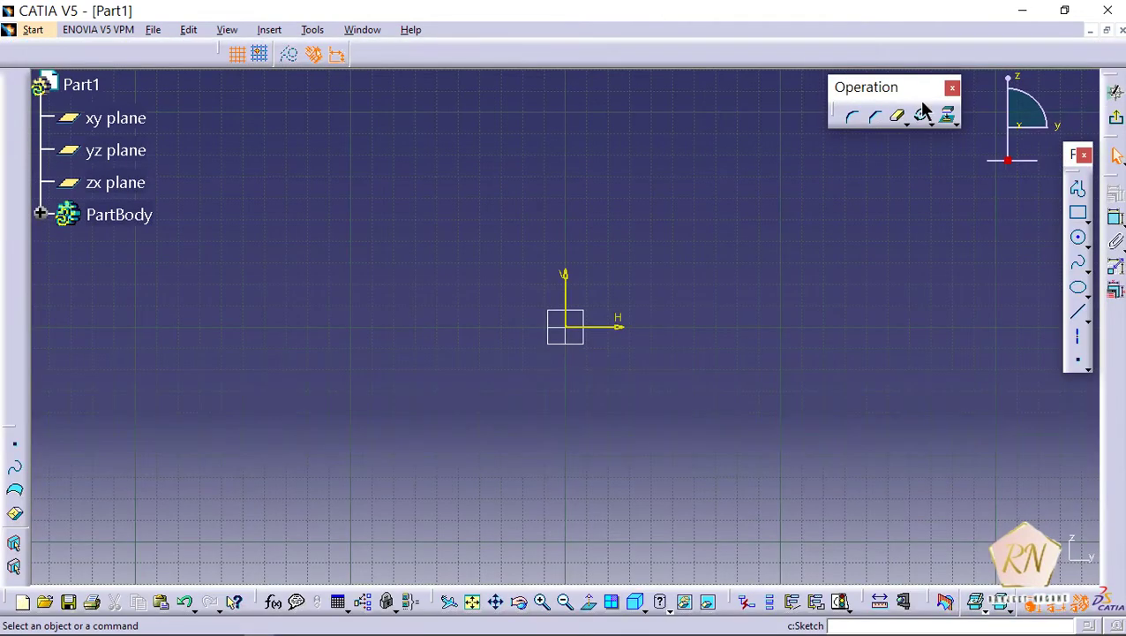
Step: Draw a circle centred on the sketch origin with a radius of 50 mm
left_click(1078, 237)
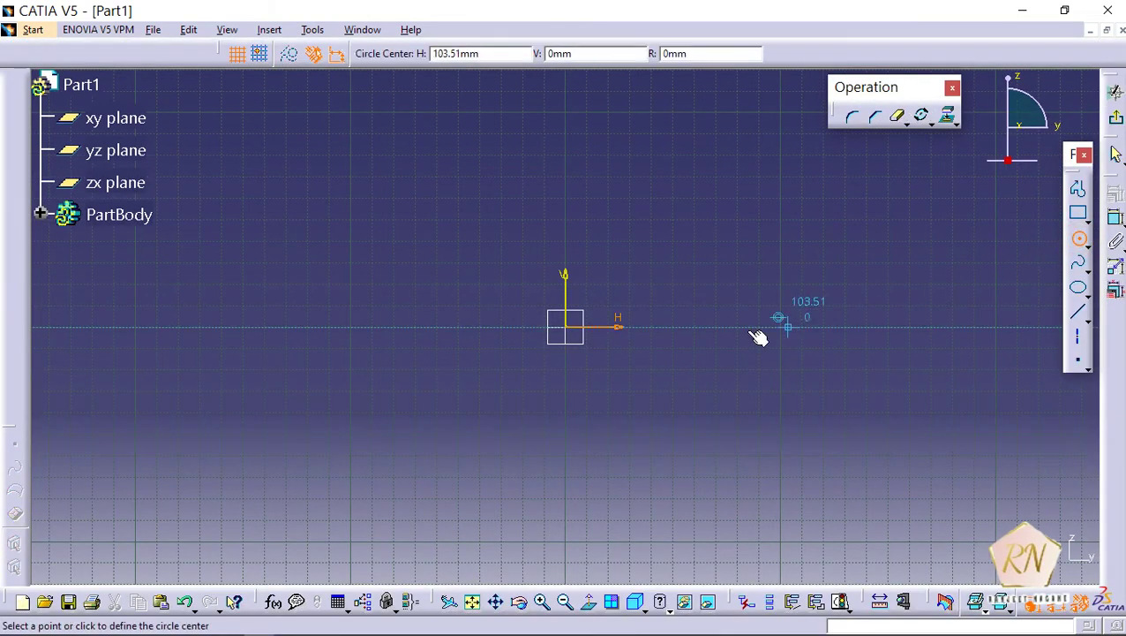
left_click(572, 329)
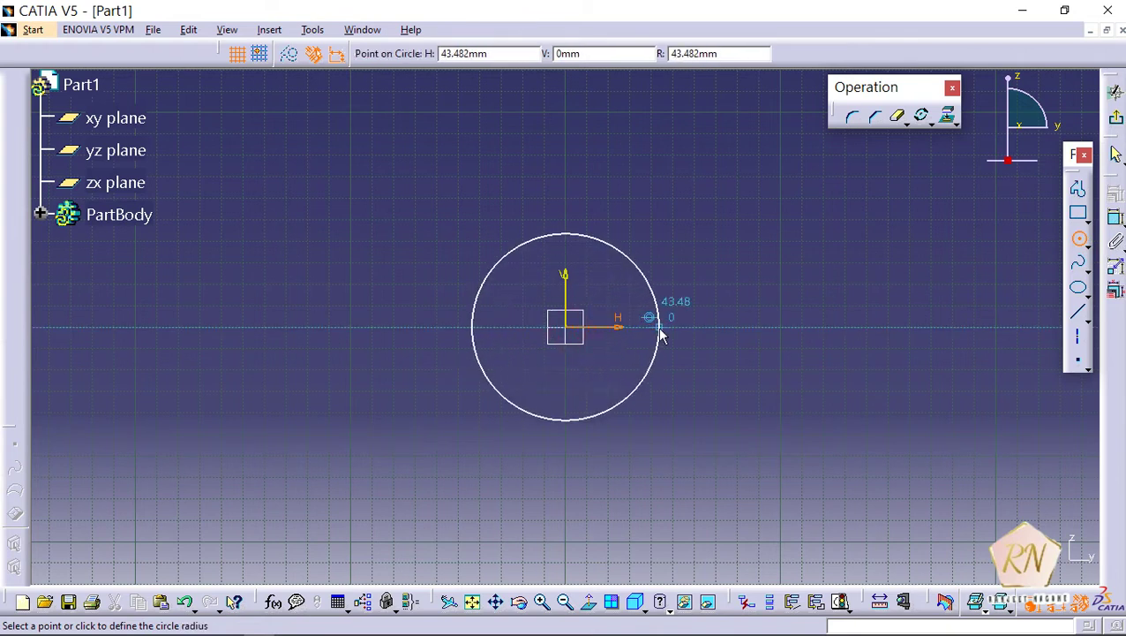
key("Tab")
key("Tab")
key("Tab")
type("50")
key("Return")
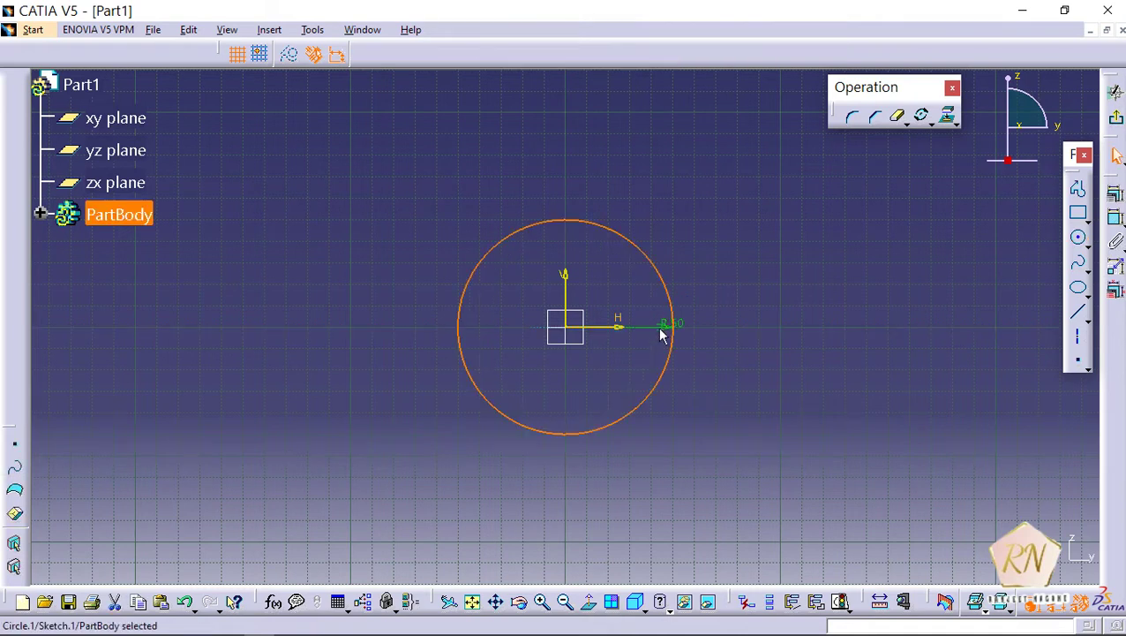
Step: Draw a second, concentric circle on the origin with a radius of 70 mm
left_click(1078, 237)
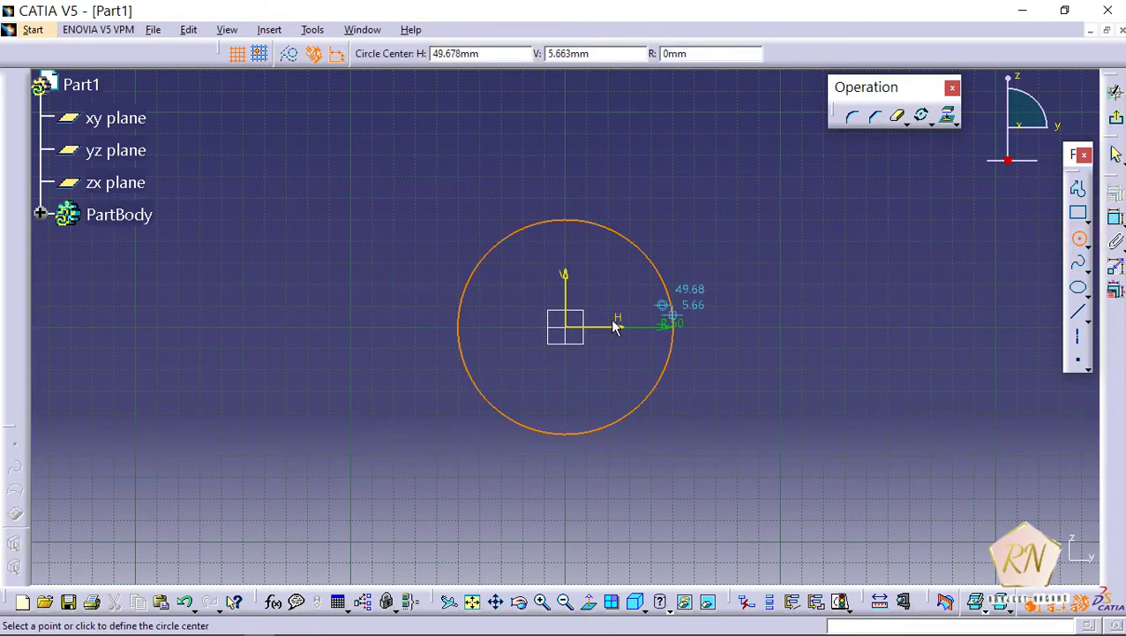
left_click(570, 332)
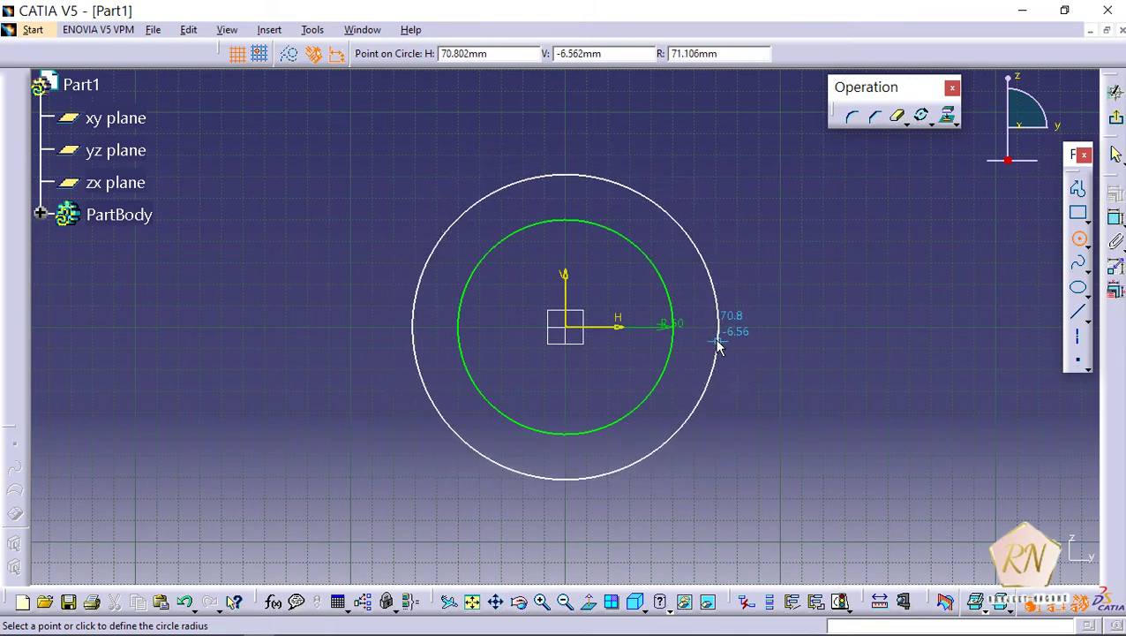
key("Tab")
key("Tab")
type("70")
key("Return")
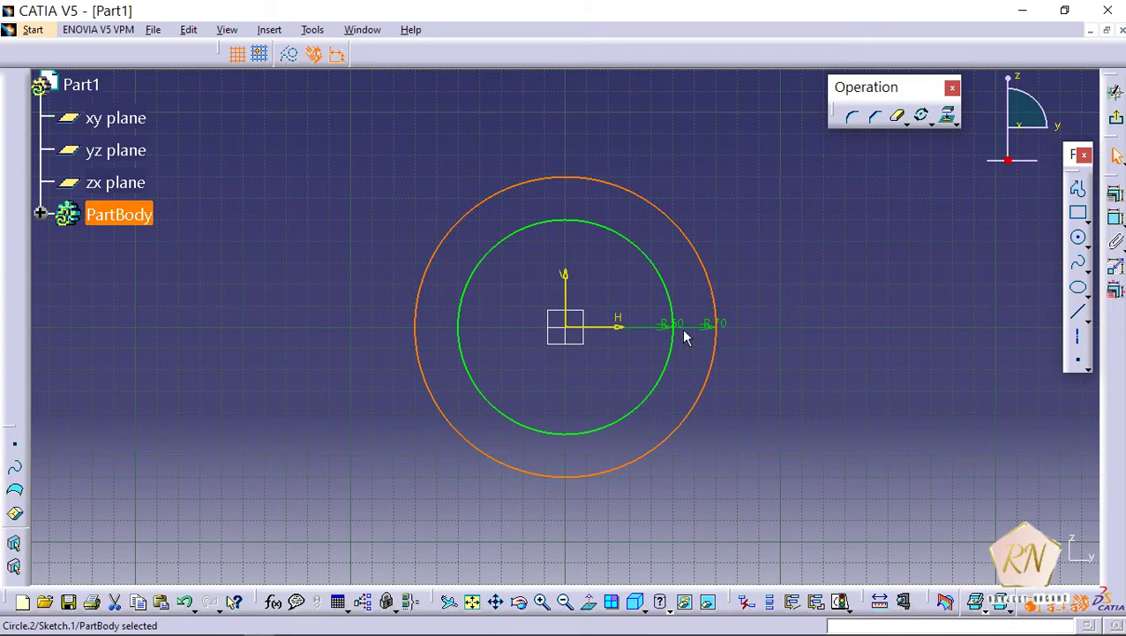
Step: Draw a vertical axis from the origin up past the 70 mm radius circle
left_click(542, 601)
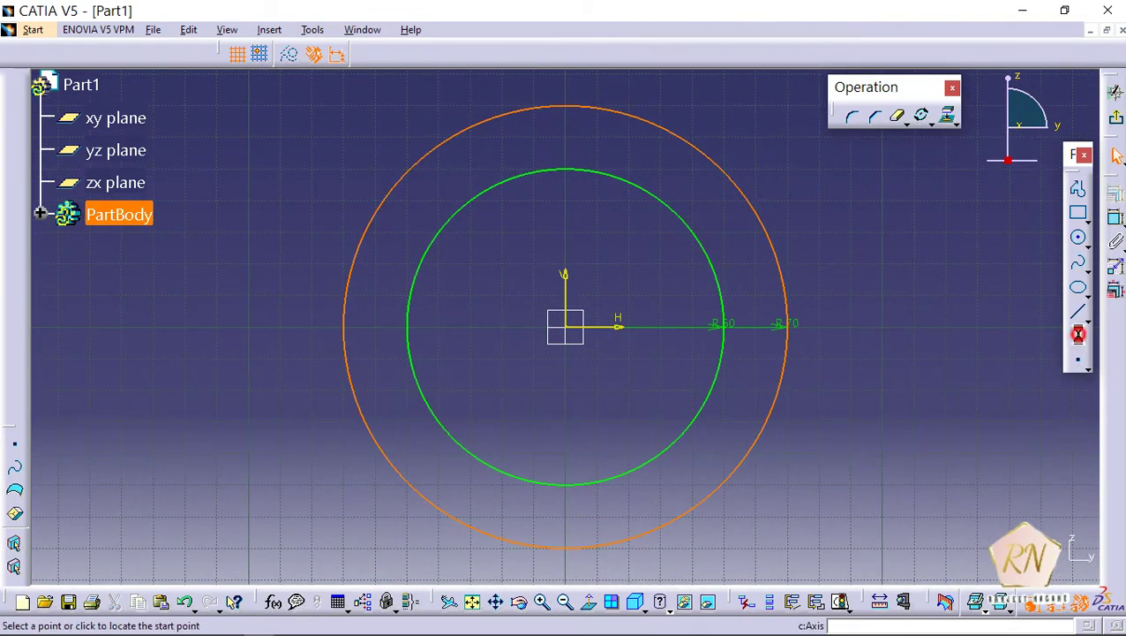
left_click(1077, 336)
left_click(572, 328)
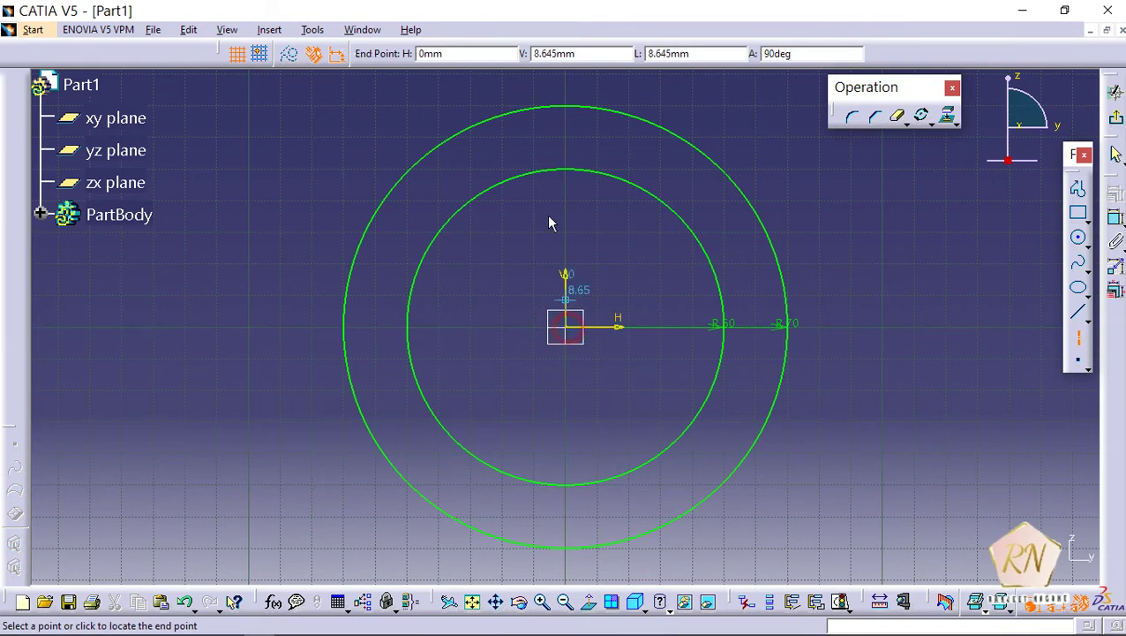
left_click(566, 85)
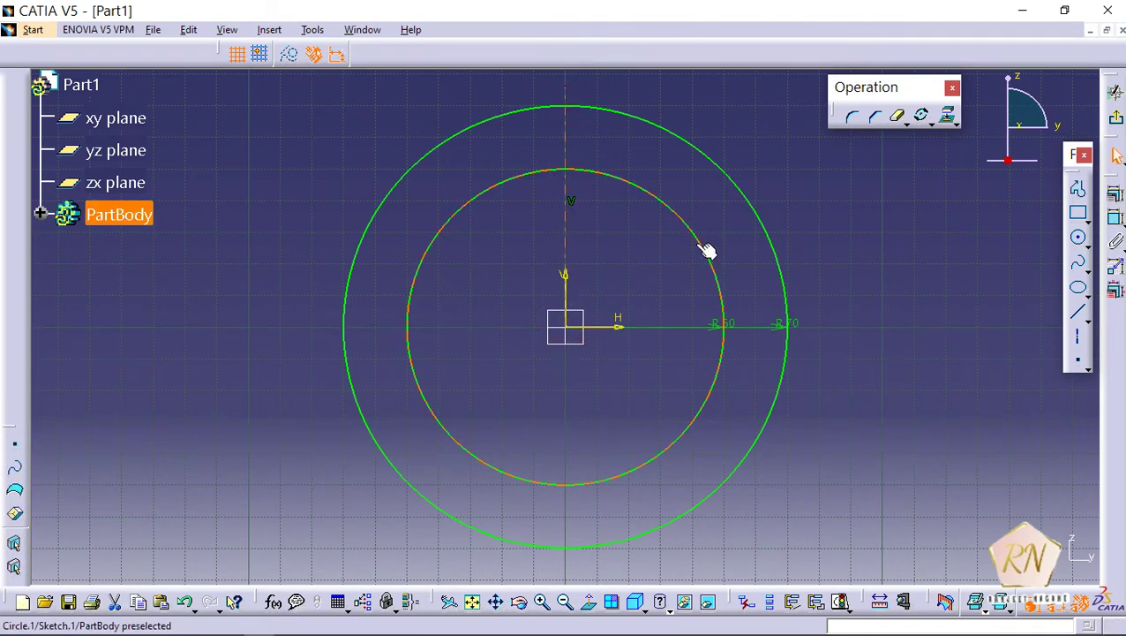
Step: Draw a three-point spline just left of the vertical axis, from the outer circle at about H -6.8 mm down to the inner circle
left_click(495, 602)
left_click_drag(526, 354, 519, 468)
left_click(542, 601)
left_click(542, 601)
left_click(542, 601)
left_click(542, 601)
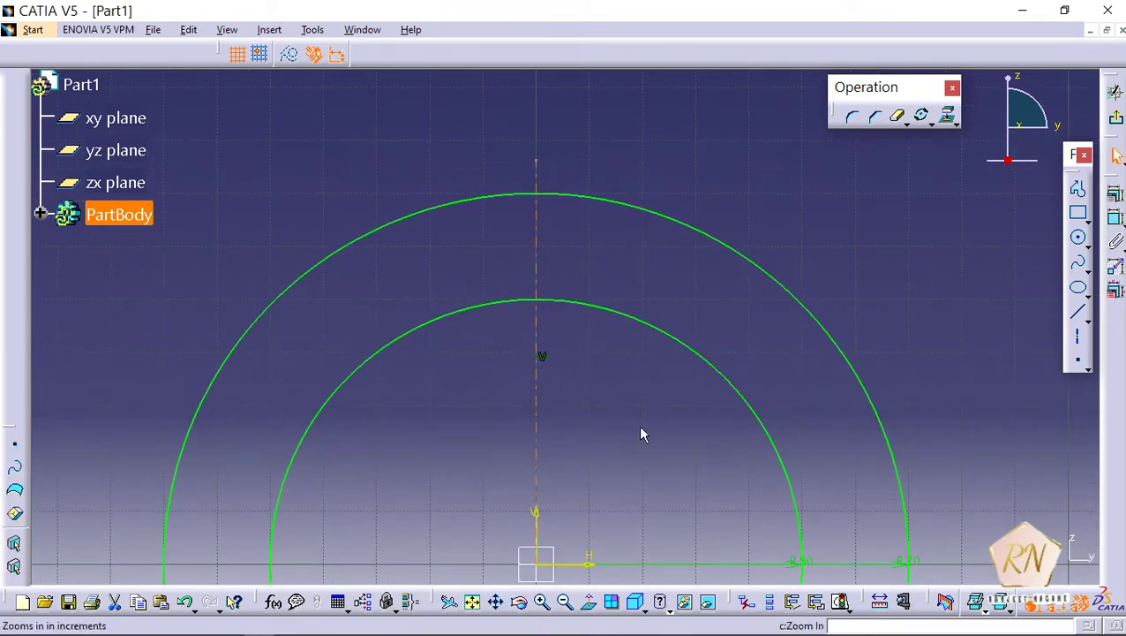
left_click(1078, 262)
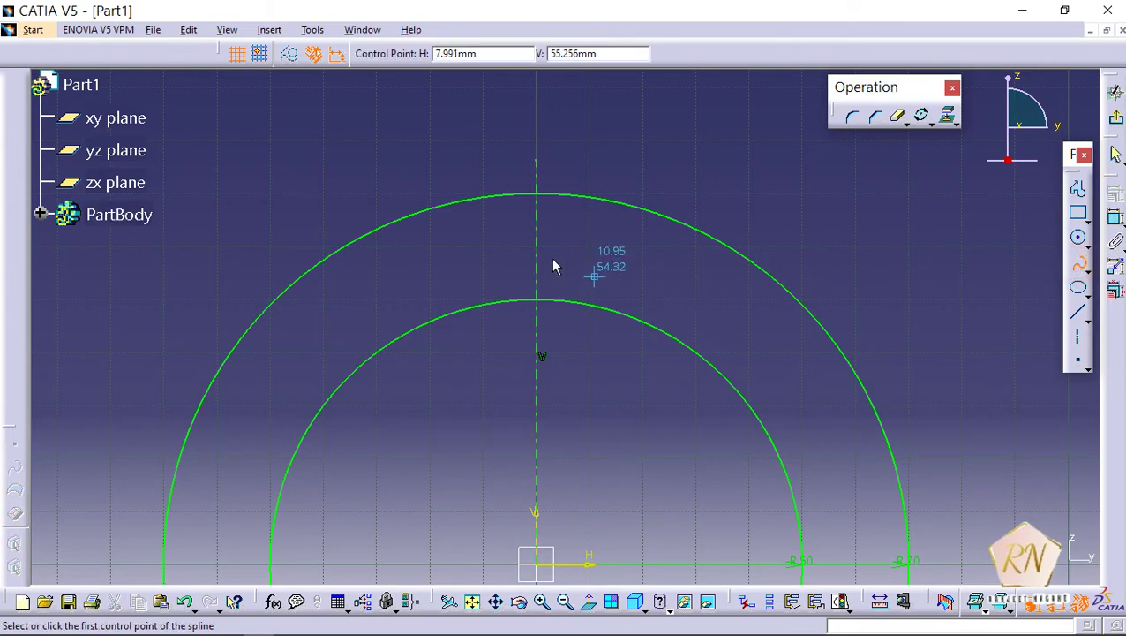
left_click(502, 194)
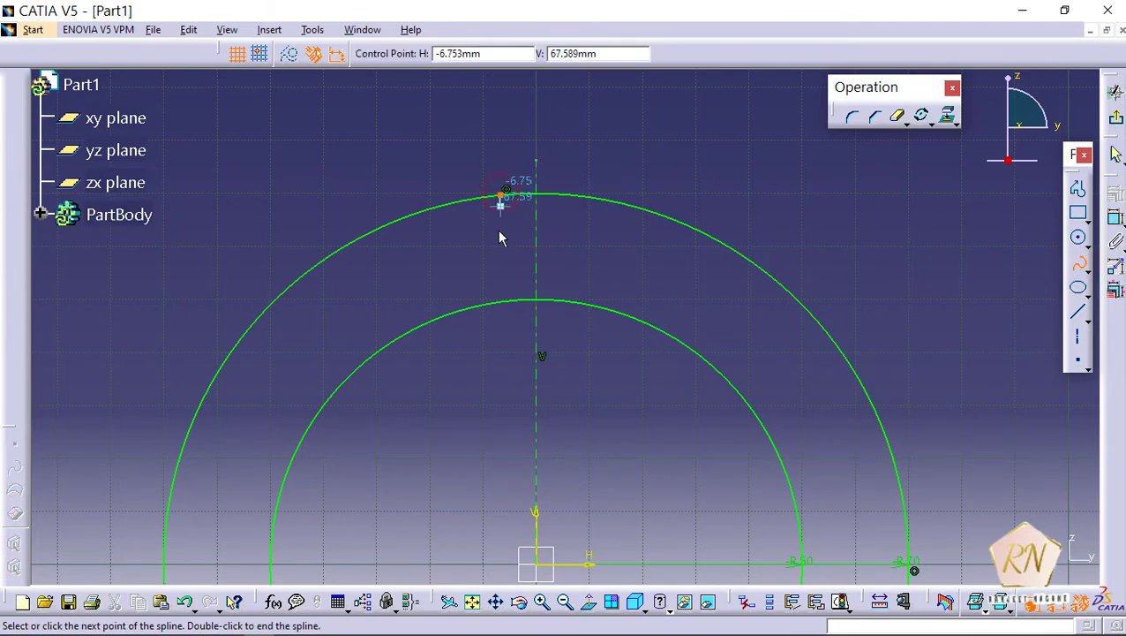
left_click(493, 304)
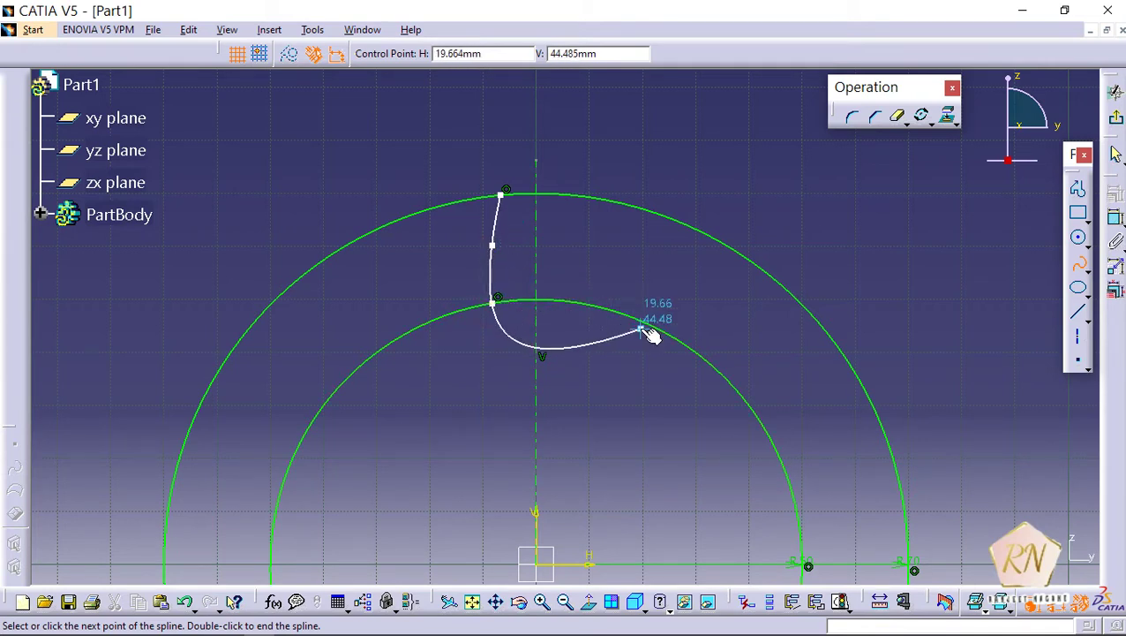
key("Escape")
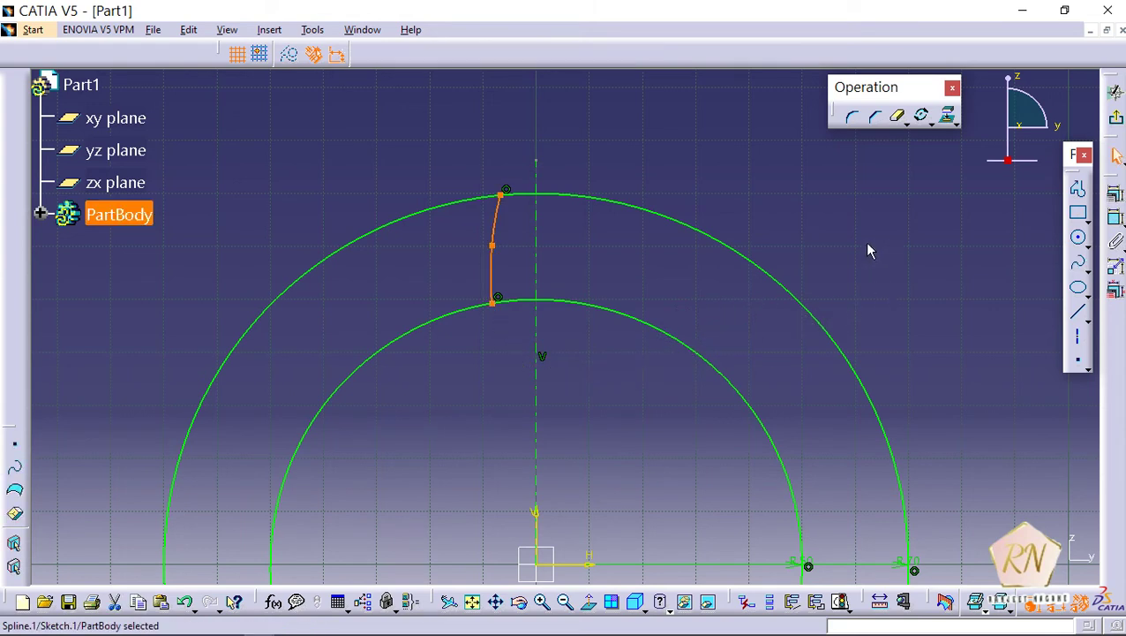
Step: Mirror the tooth flank spline about the vertical axis
left_click(905, 123)
left_click(880, 167)
left_click(928, 124)
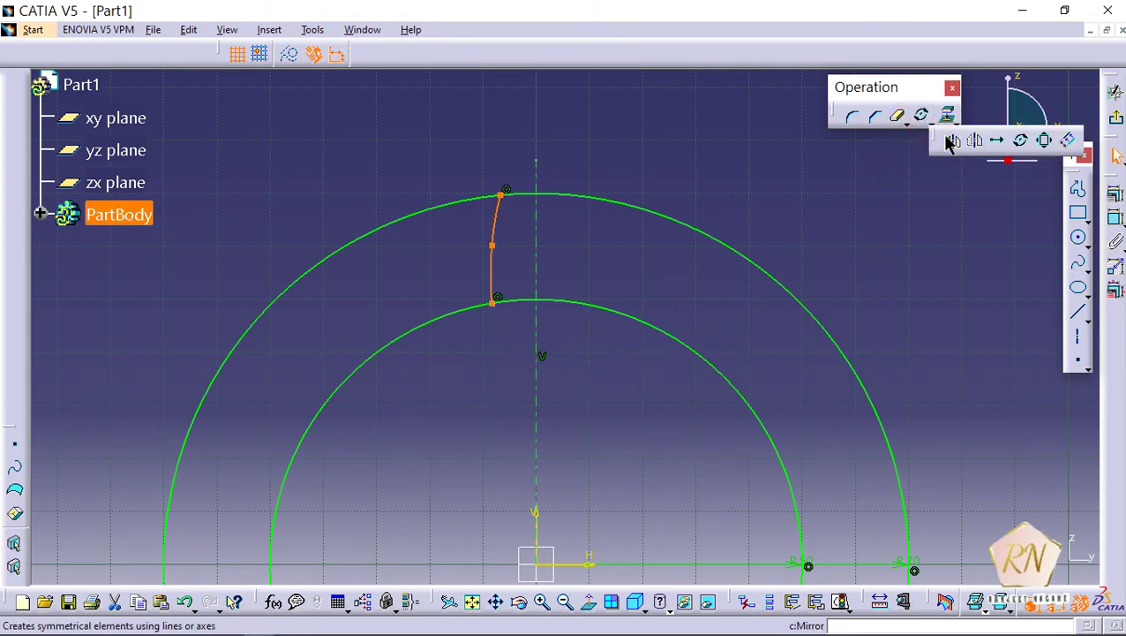
left_click(952, 143)
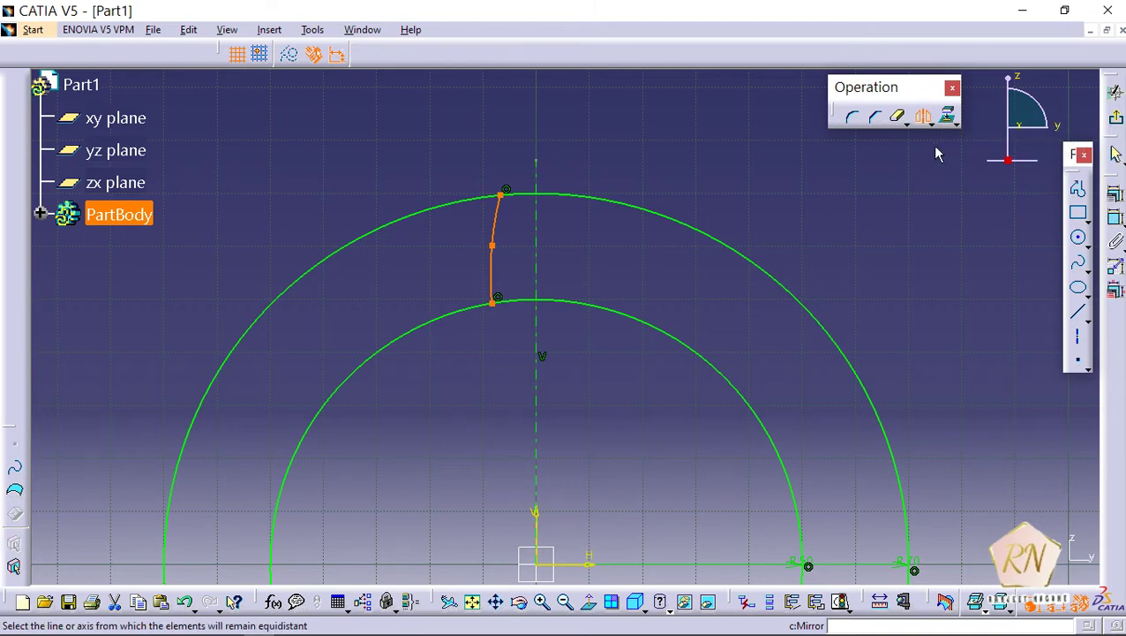
left_click(537, 245)
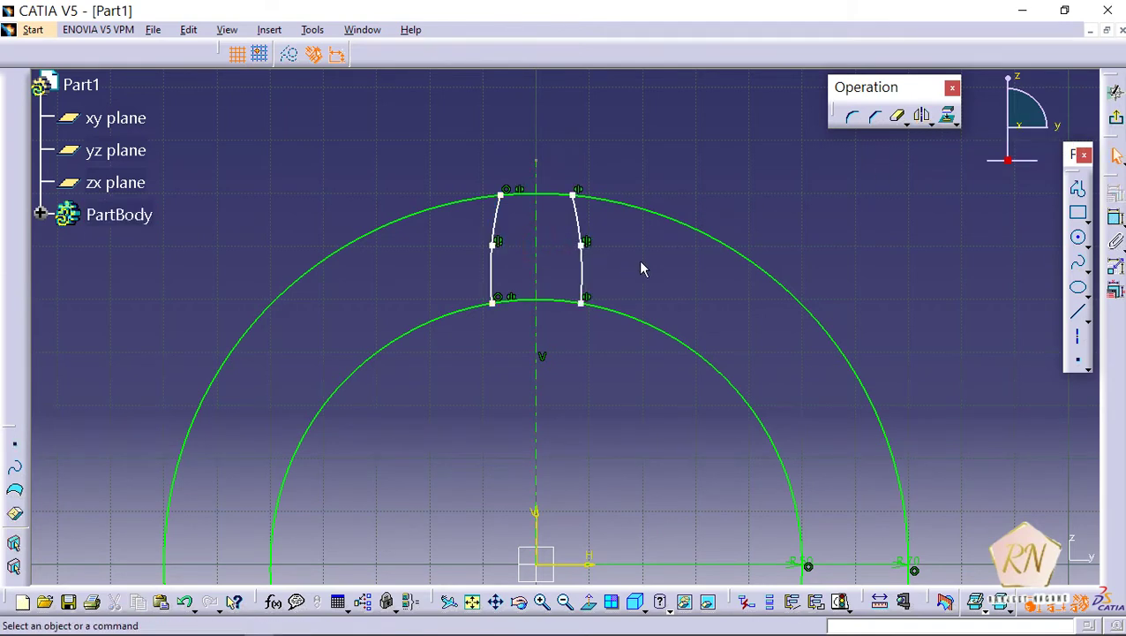
Step: Round the corner between the left flank spline and the outer circle with a 1.5 mm radius
left_click(853, 117)
left_click(503, 209)
left_click(511, 200)
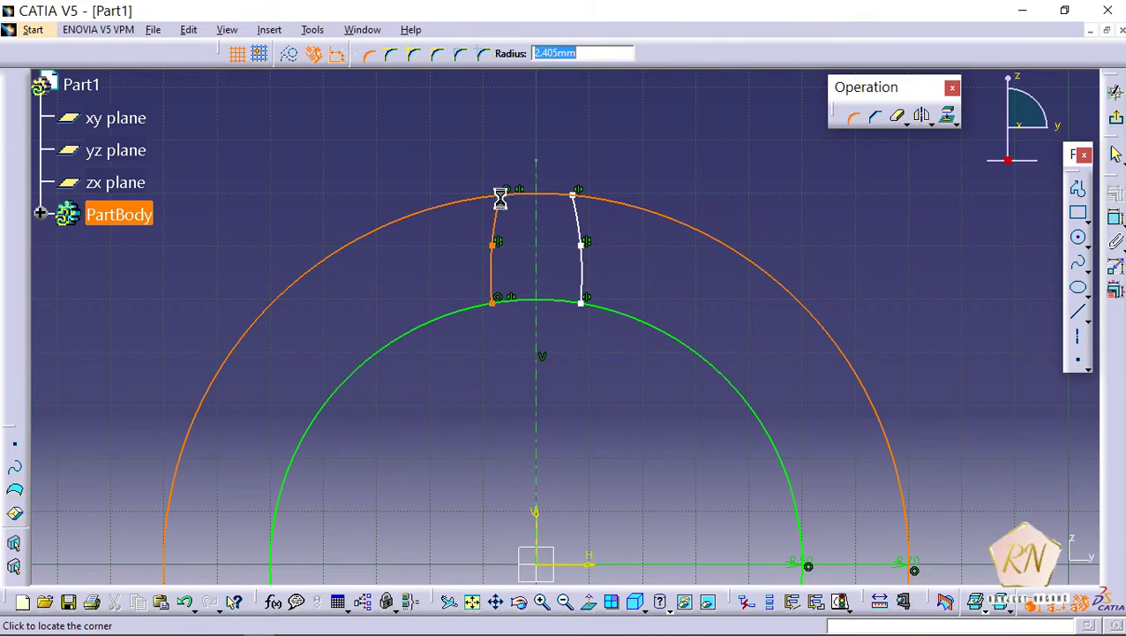
type("1.5")
key("Return")
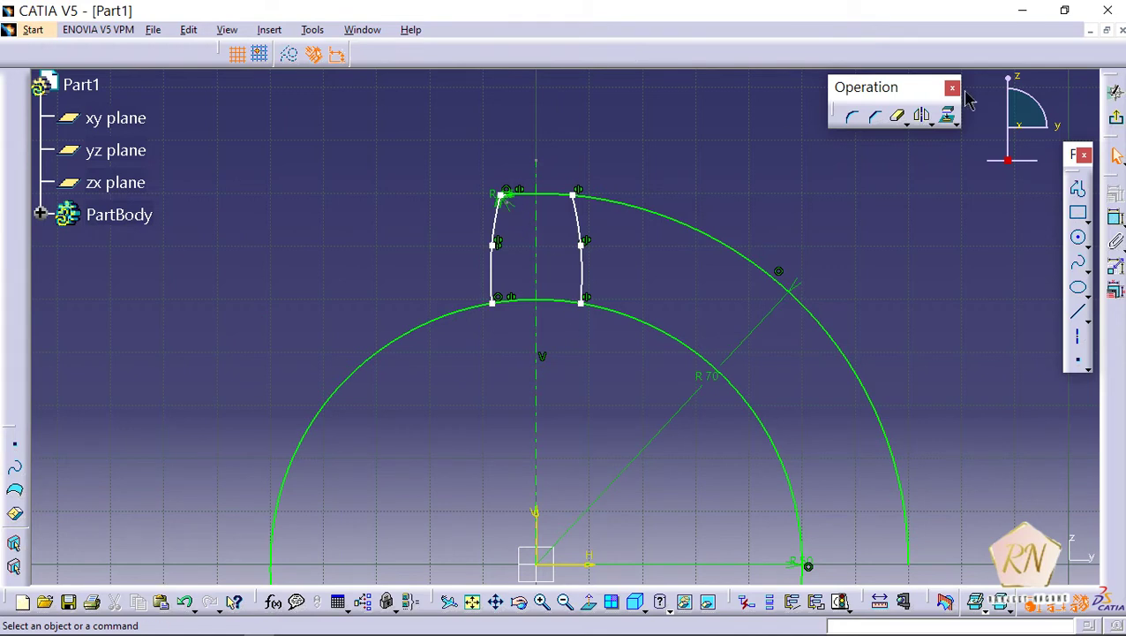
Step: Round the corner between the right flank spline and the outer circle with a 1.5 mm radius
left_click(853, 116)
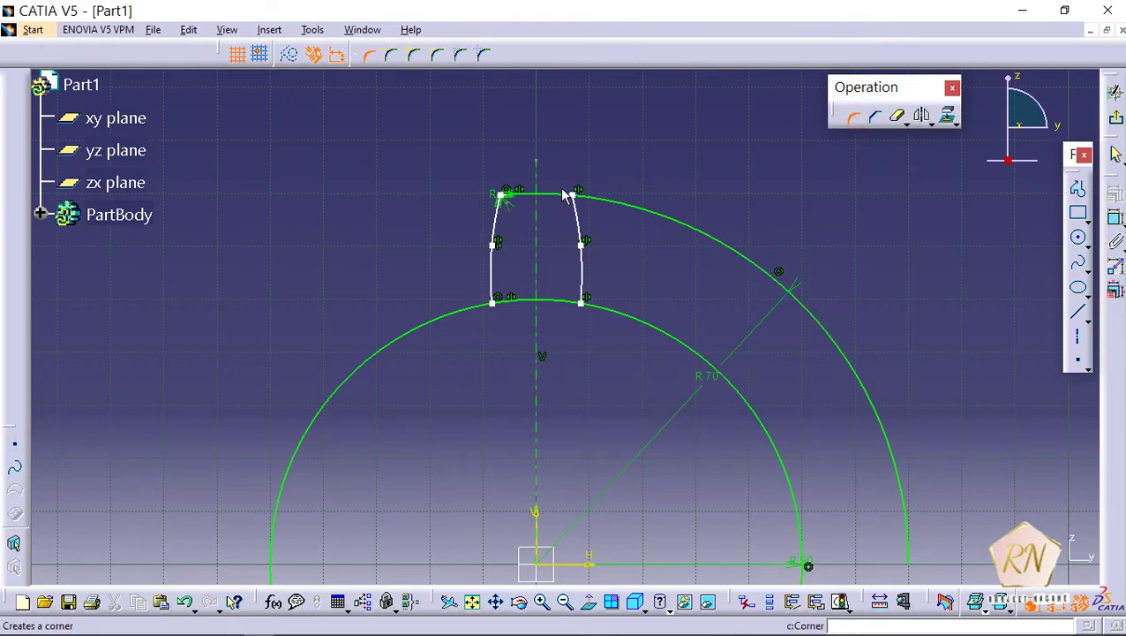
left_click(570, 196)
left_click(580, 219)
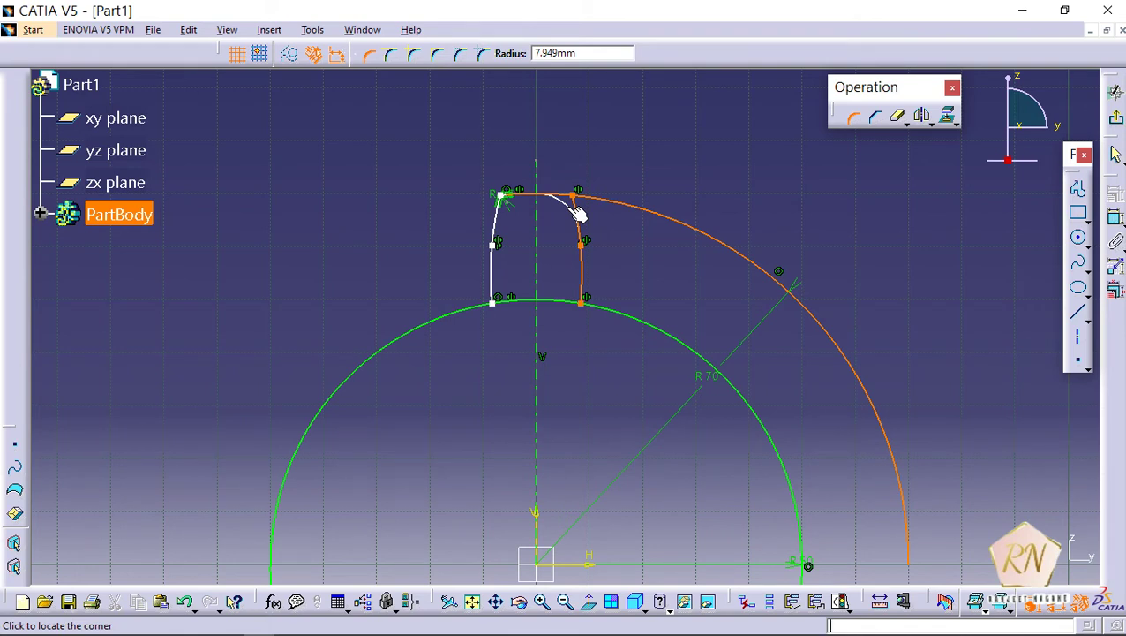
type("1.")
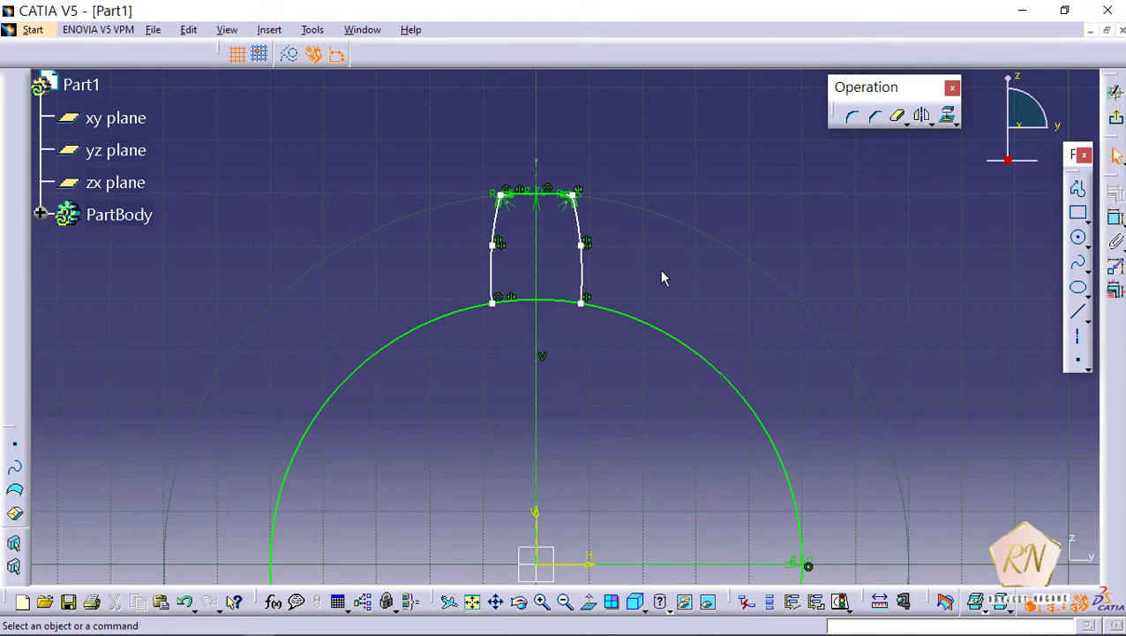
Step: Rotate the whole tooth profile about the origin in duplicate mode, with 11 instances at a 30 degree angle
left_click_drag(624, 273, 475, 140)
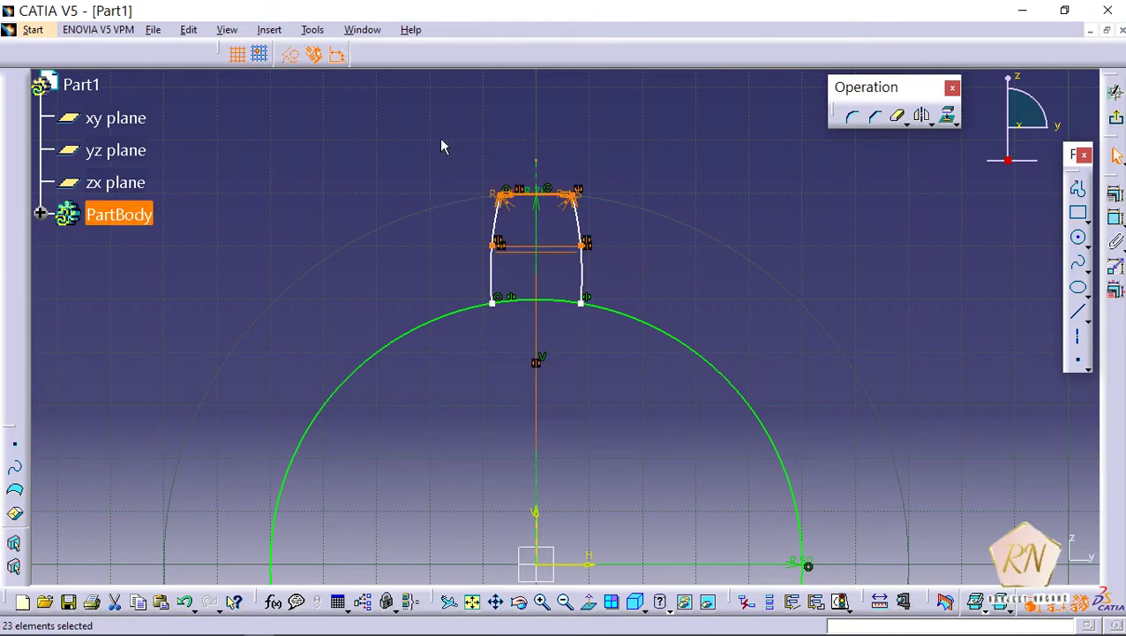
left_click(583, 263, "ctrl")
left_click(495, 275, "ctrl")
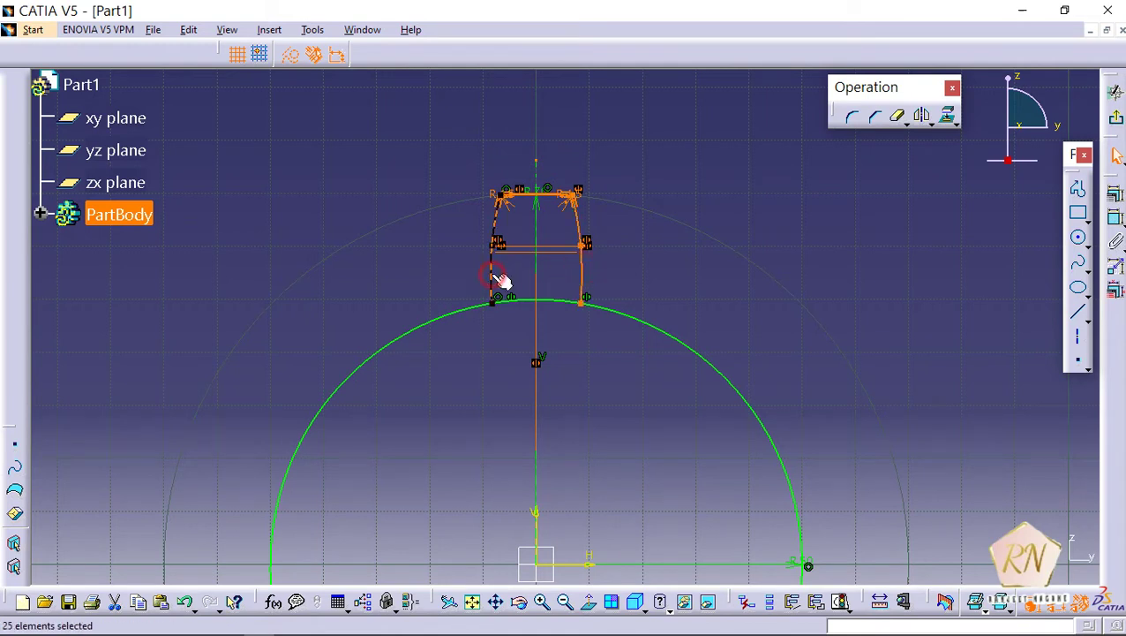
left_click(927, 121)
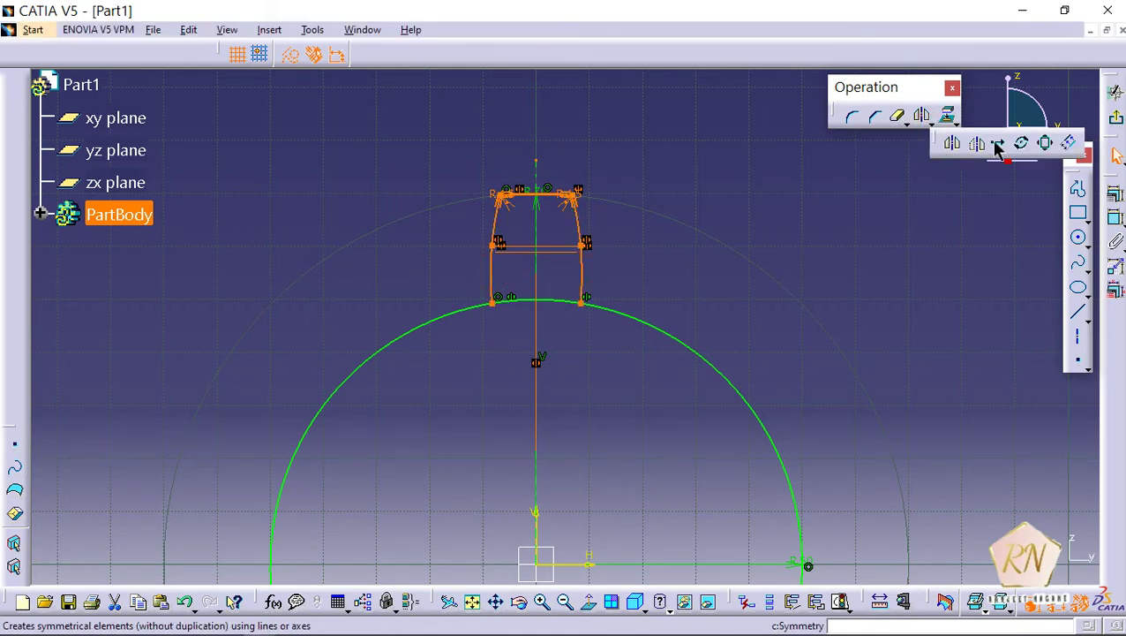
left_click(1024, 145)
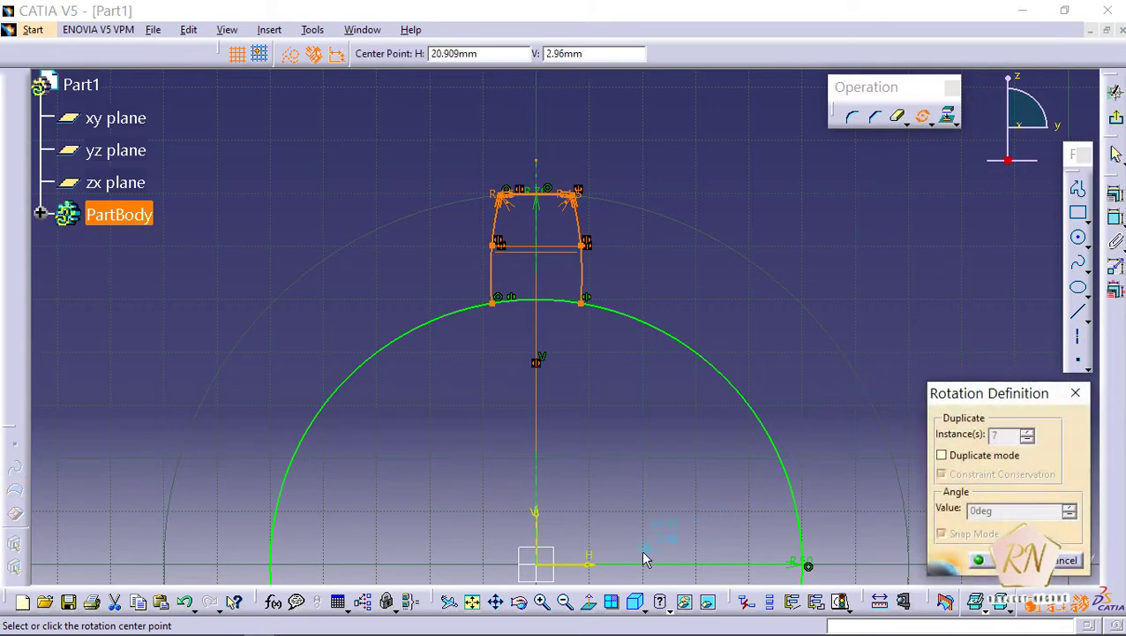
left_click(541, 562)
left_click(942, 456)
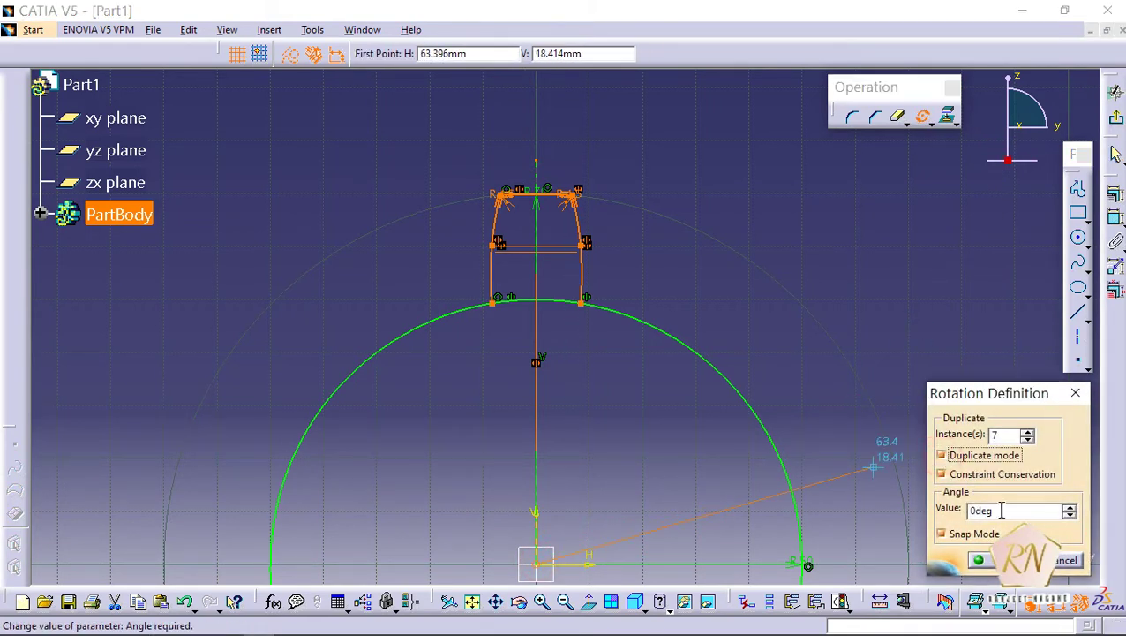
left_click(1028, 432)
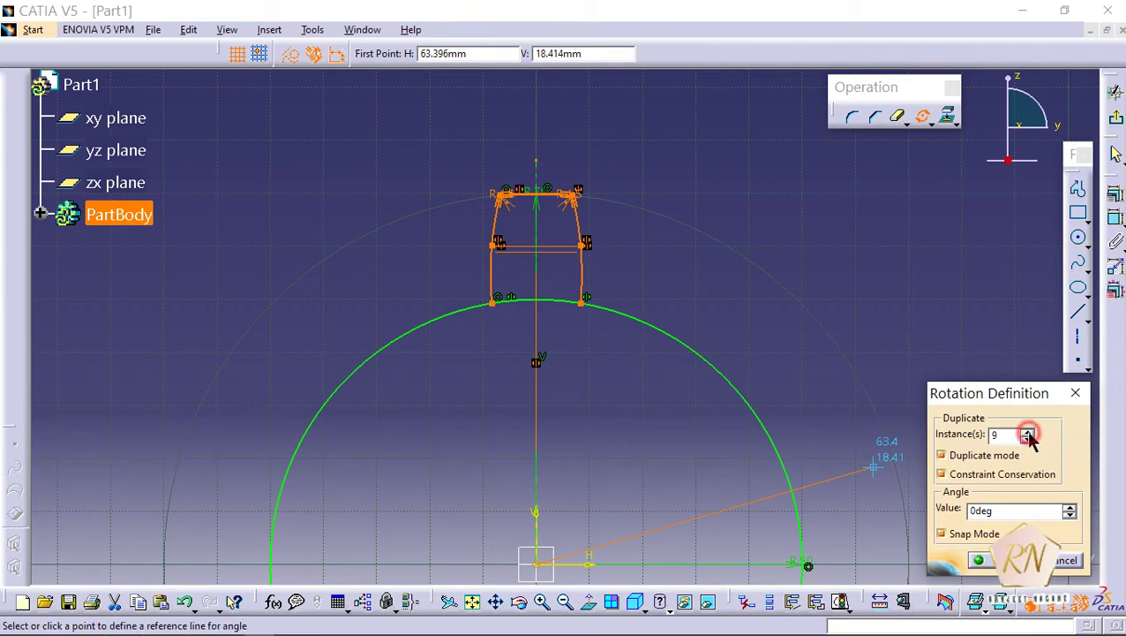
left_click(1069, 508)
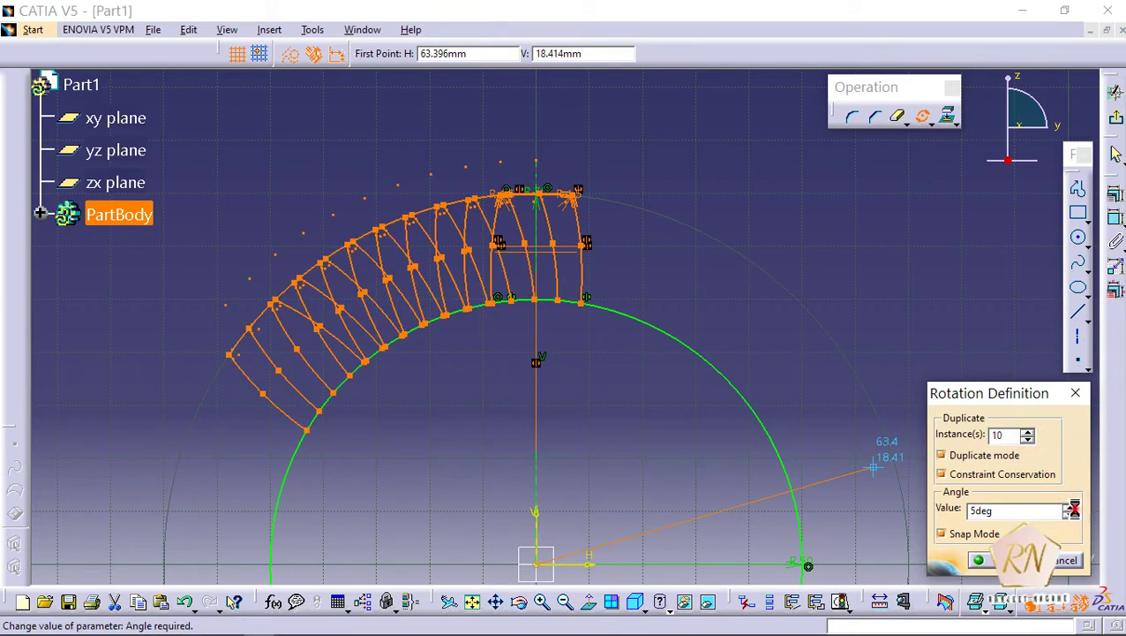
left_click(1069, 508)
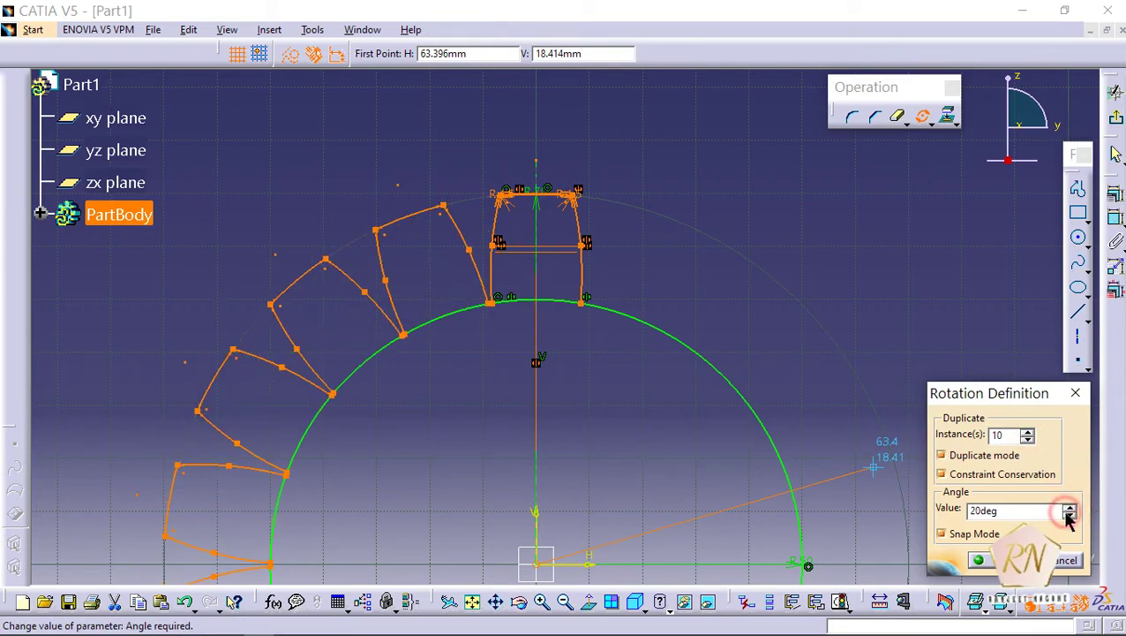
left_click(1069, 507)
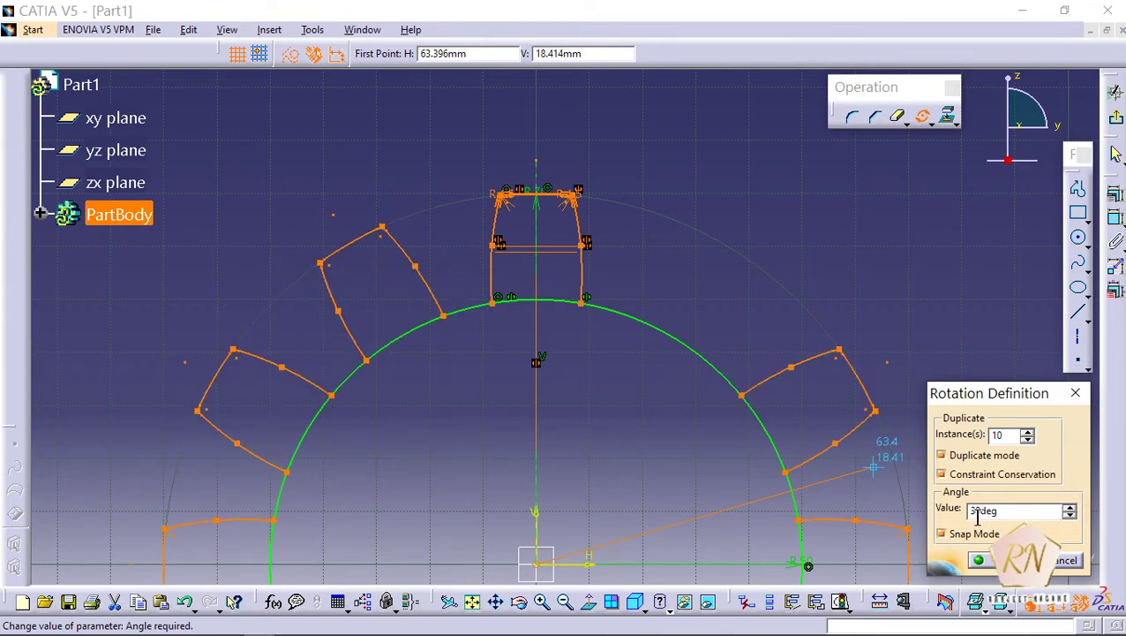
left_click(1029, 430)
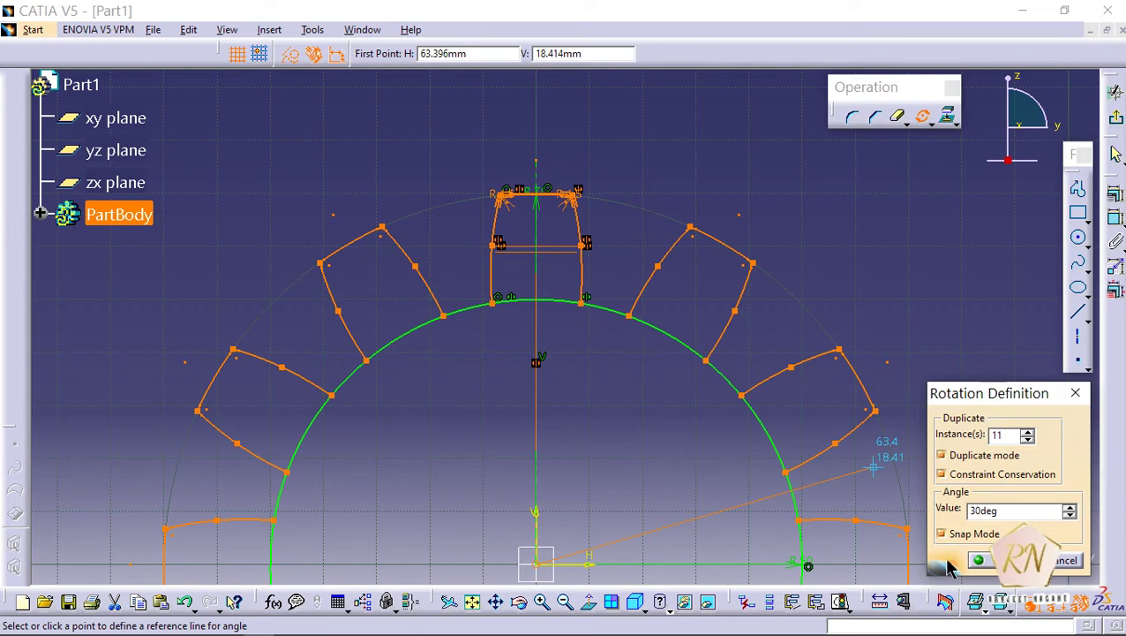
left_click(982, 560)
Step: Trim away the root circle's arcs beneath all twelve teeth to form one closed gear outline, and exit the sketch
left_click(474, 603)
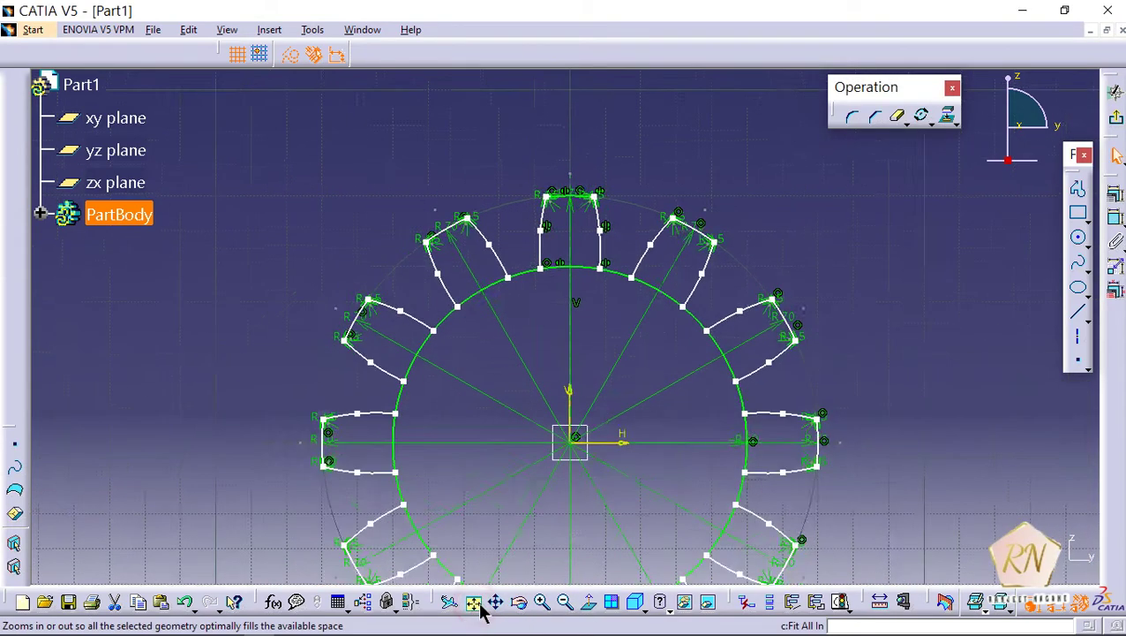
left_click(541, 603)
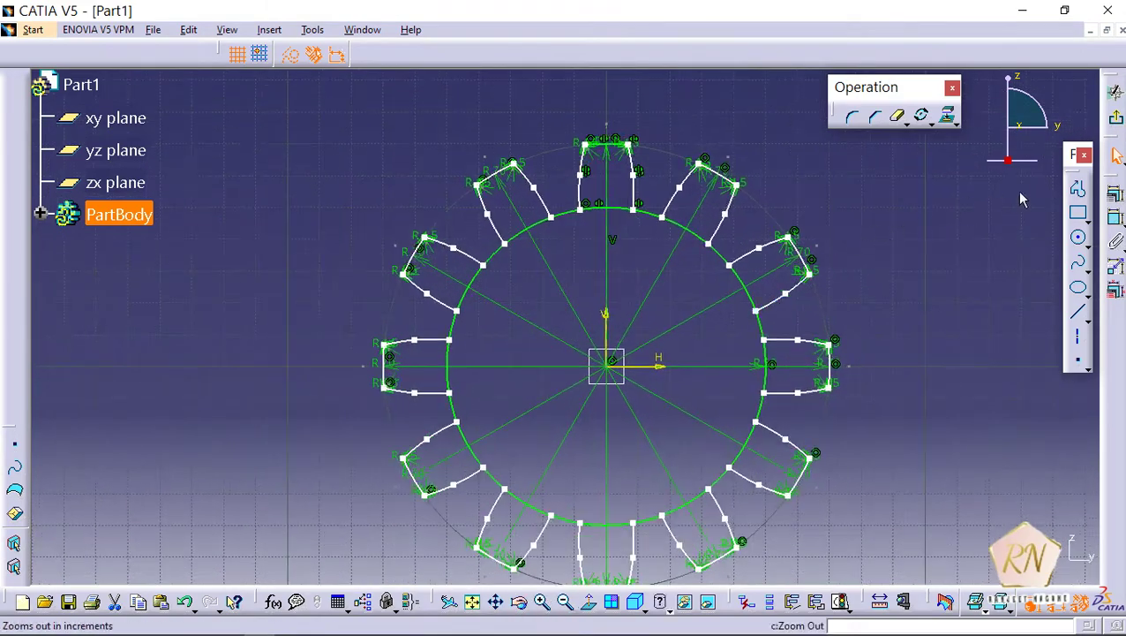
left_click(898, 115)
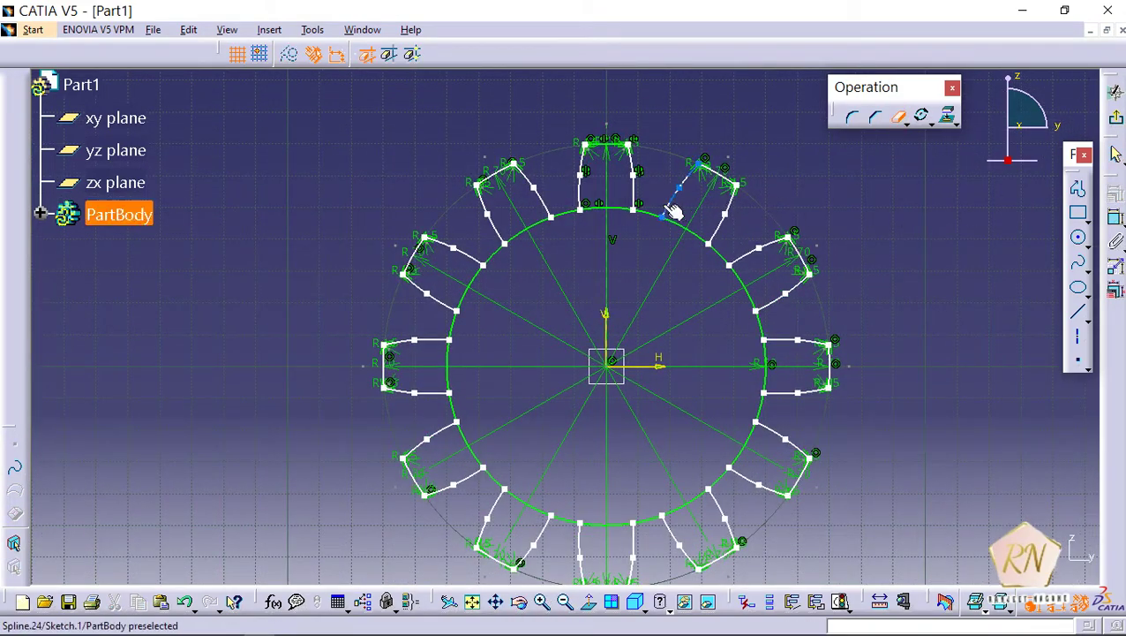
left_click(517, 236)
left_click(468, 289)
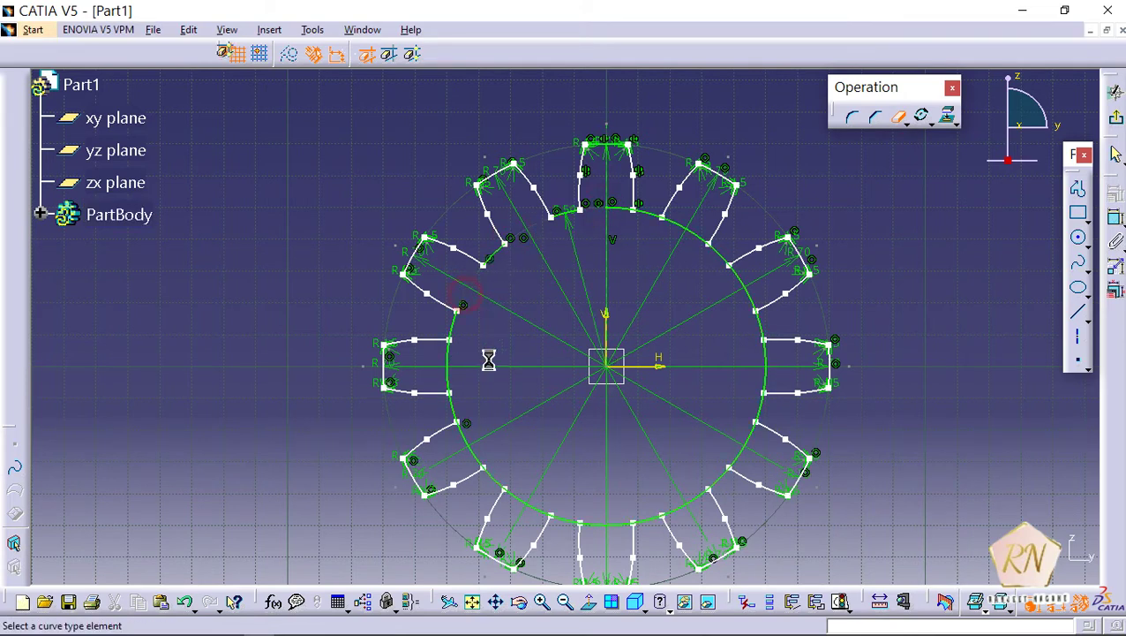
left_click(451, 383)
left_click(470, 456)
left_click(528, 496)
left_click(610, 525)
left_click(673, 511)
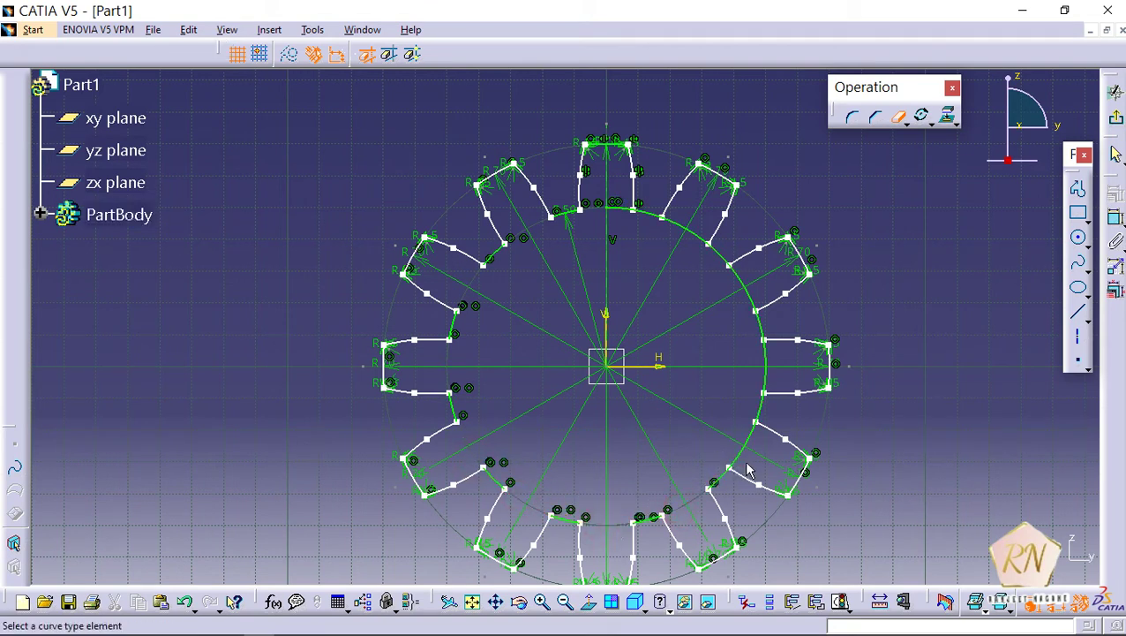
left_click(735, 451)
left_click(766, 378)
left_click(744, 290)
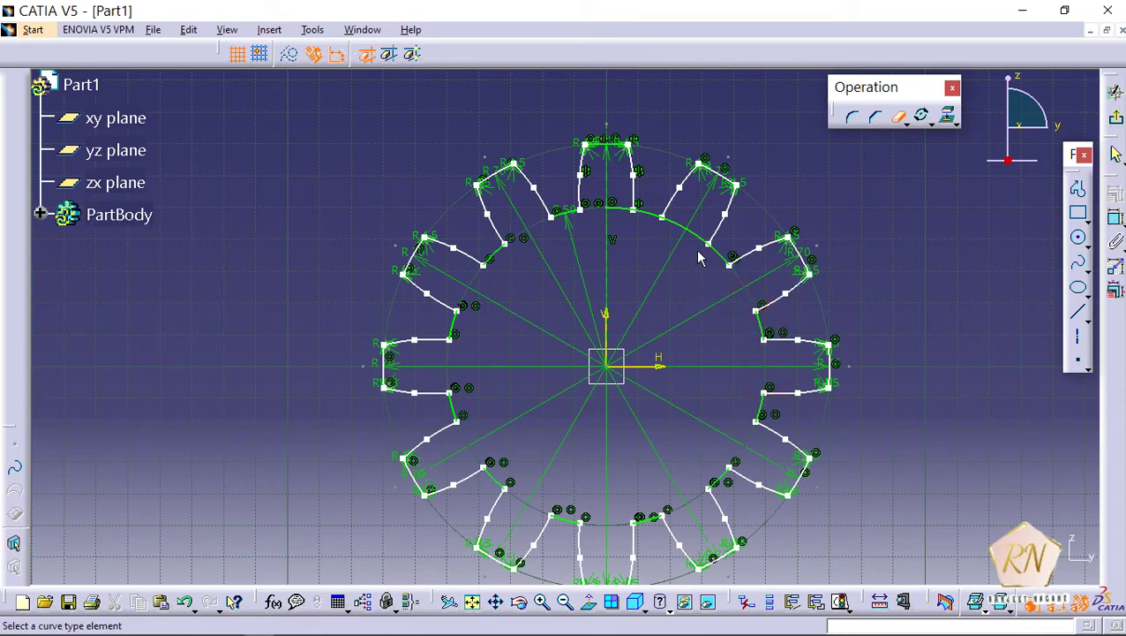
left_click(678, 225)
left_click(619, 210)
left_click(898, 117)
left_click(1115, 122)
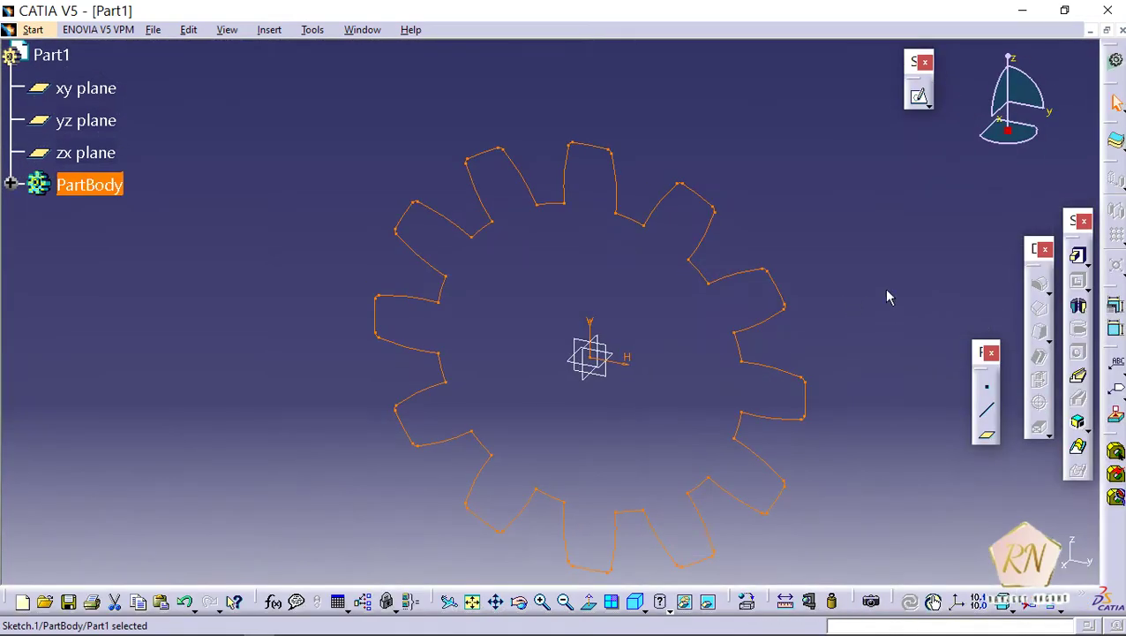
left_click(887, 294)
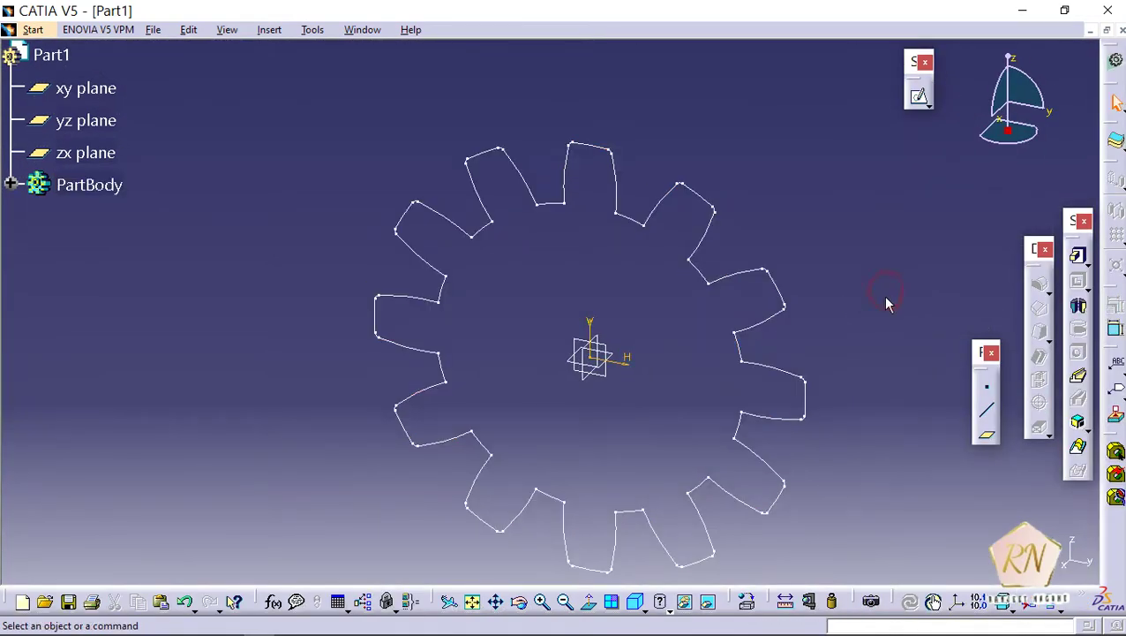
Step: Create a reference plane offset 50 mm from the yz plane
left_click(613, 382)
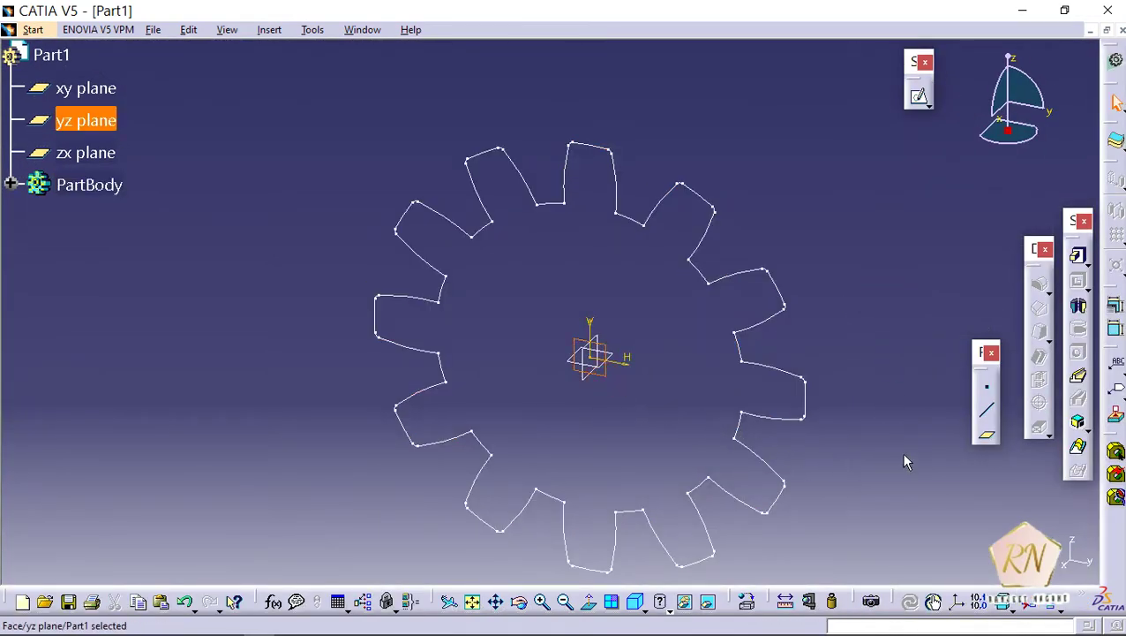
left_click(986, 436)
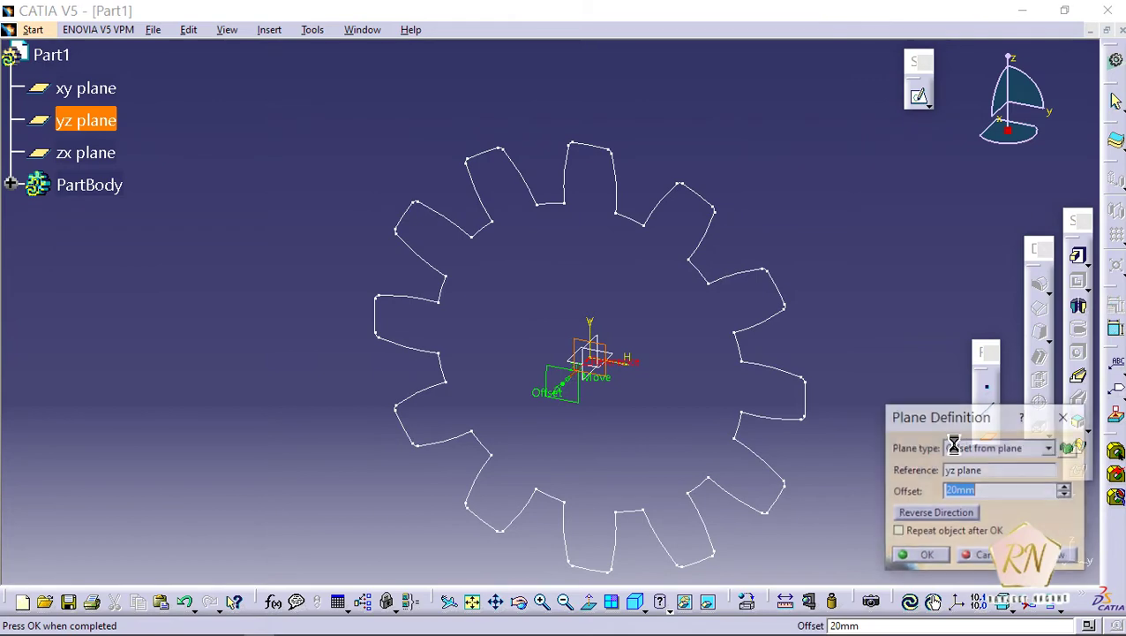
left_click(519, 601)
left_click_drag(510, 475, 464, 456)
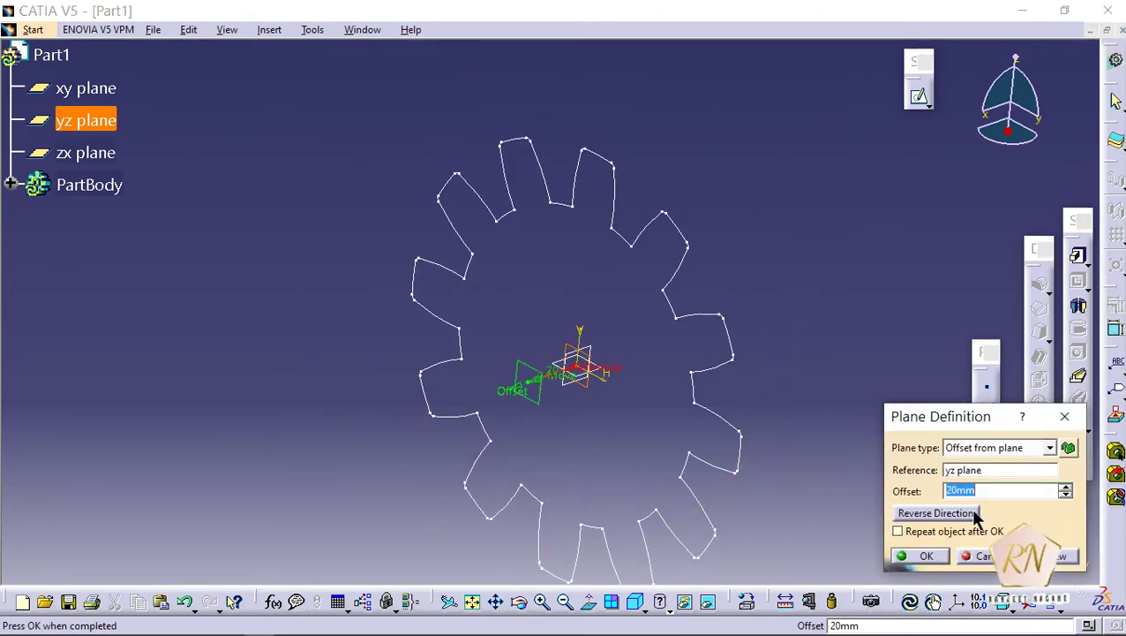
type("50")
key("Return")
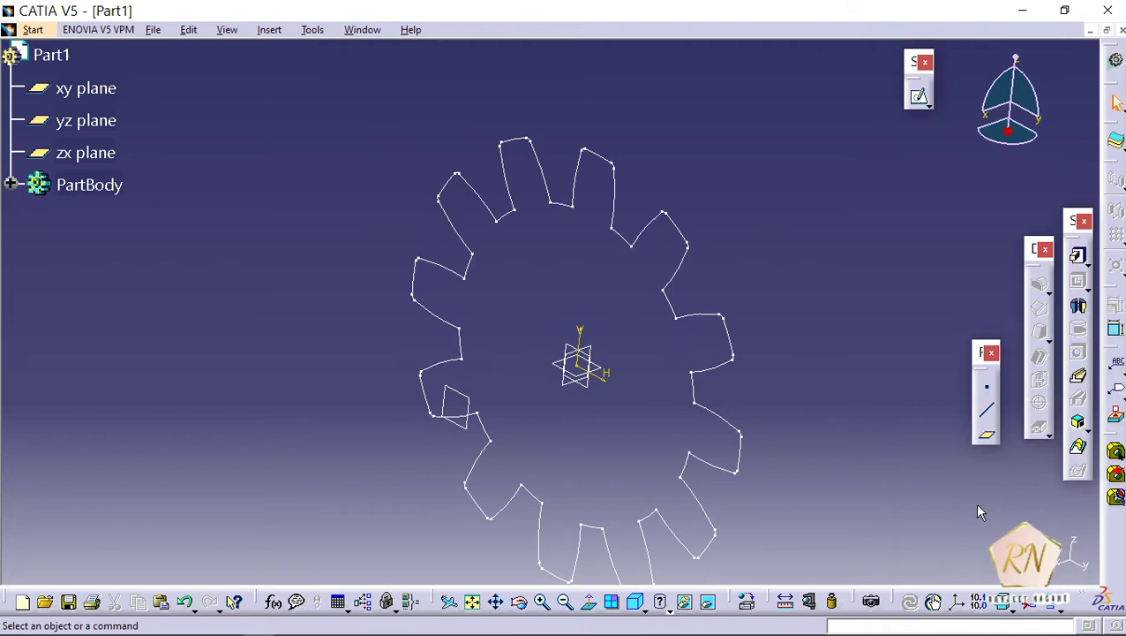
Step: Reopen the offset plane's definition and increase its offset from the yz plane
left_click(519, 601)
mouse_move(534, 502)
left_mouse_down()
mouse_move(442, 448)
mouse_move(397, 442)
mouse_move(468, 477)
mouse_move(521, 421)
mouse_move(541, 475)
left_mouse_up()
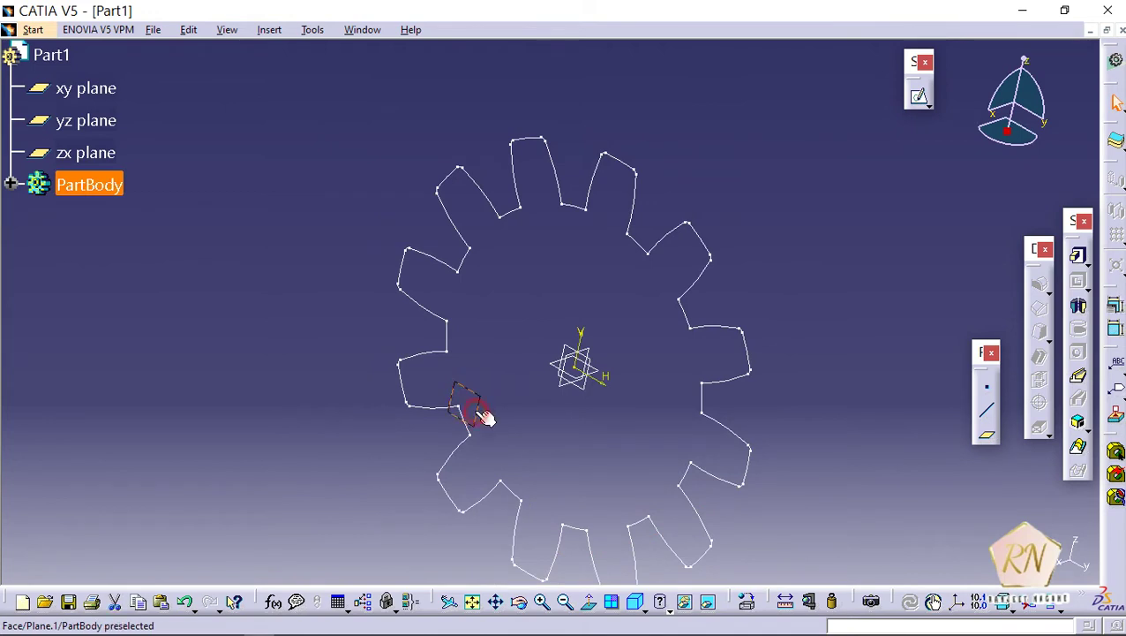
double_click(475, 410)
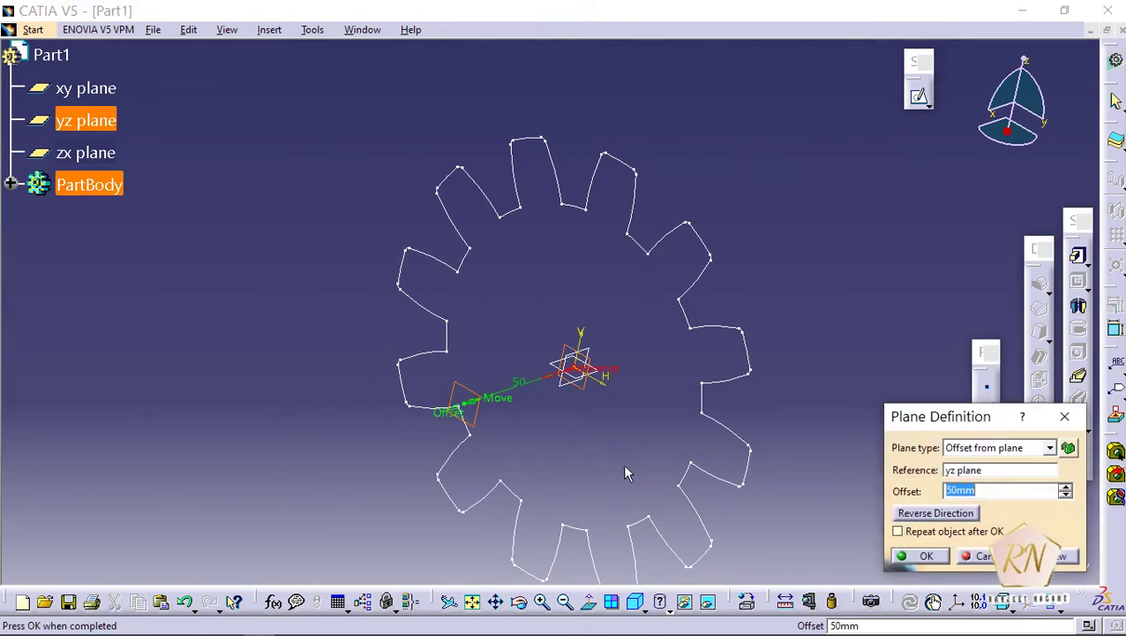
key("Return")
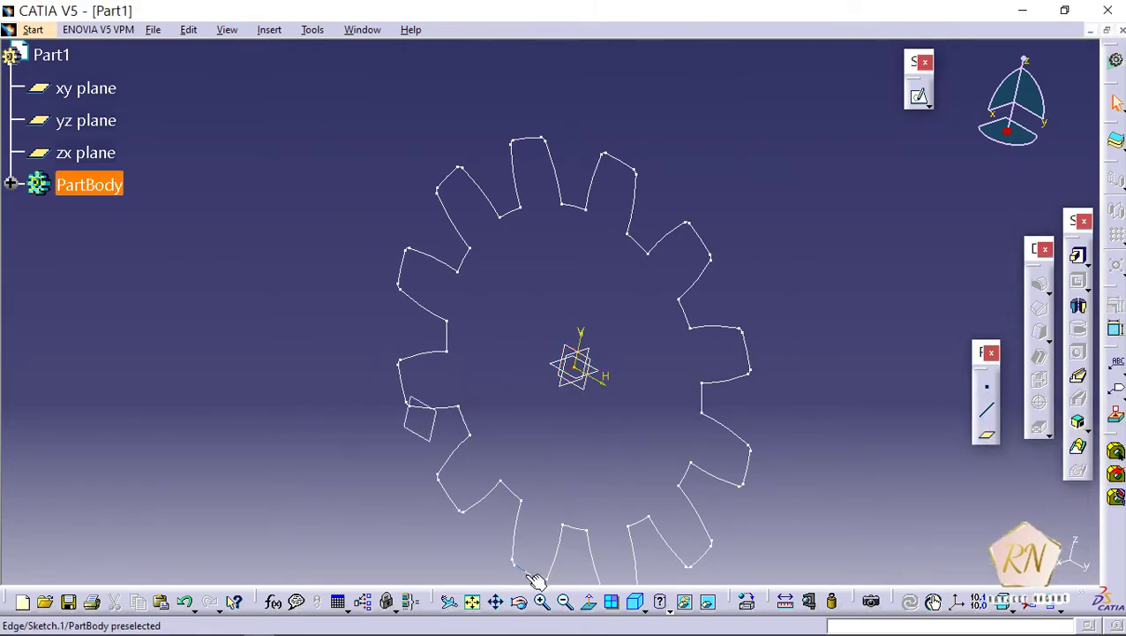
Step: Start a new sketch on the offset plane
left_click(520, 602)
left_click_drag(516, 460, 471, 390)
left_click(461, 408)
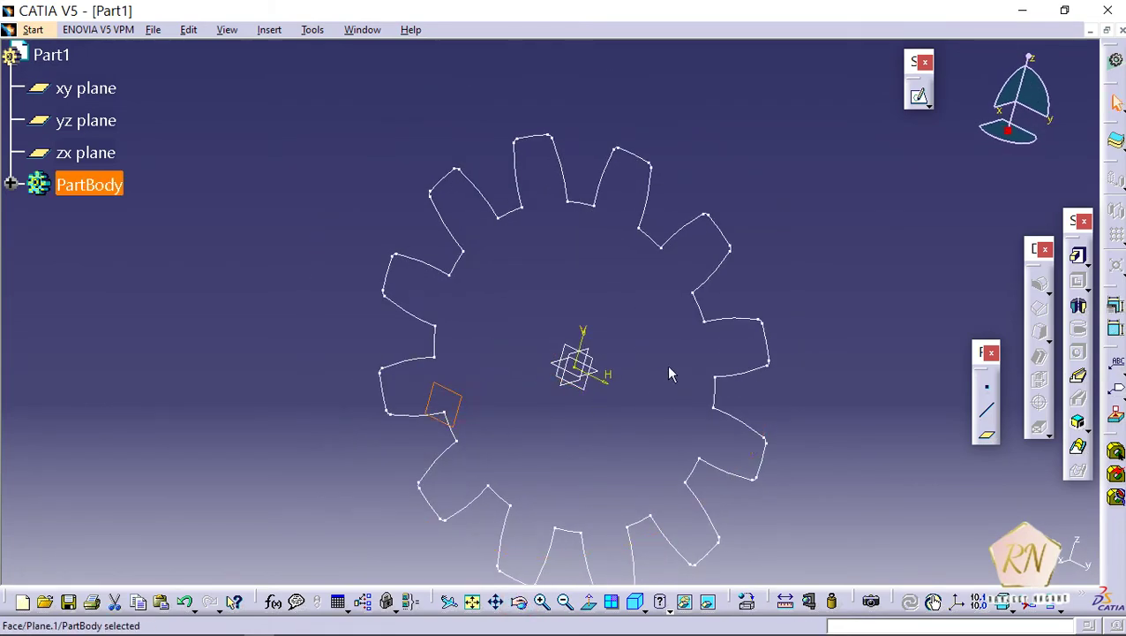
left_click(919, 96)
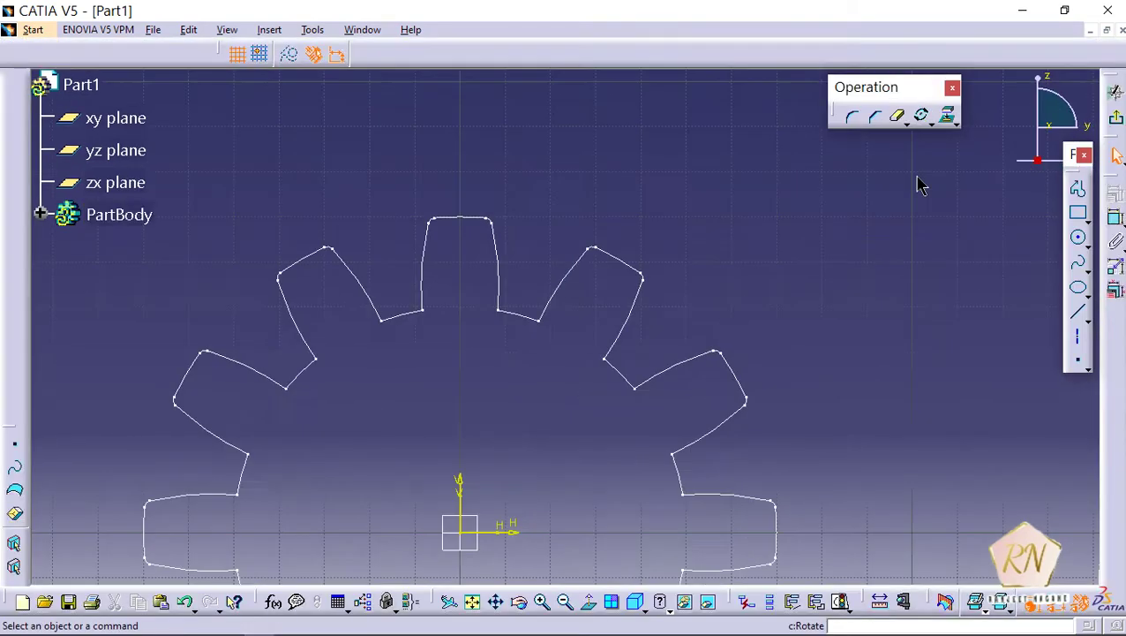
left_click(473, 601)
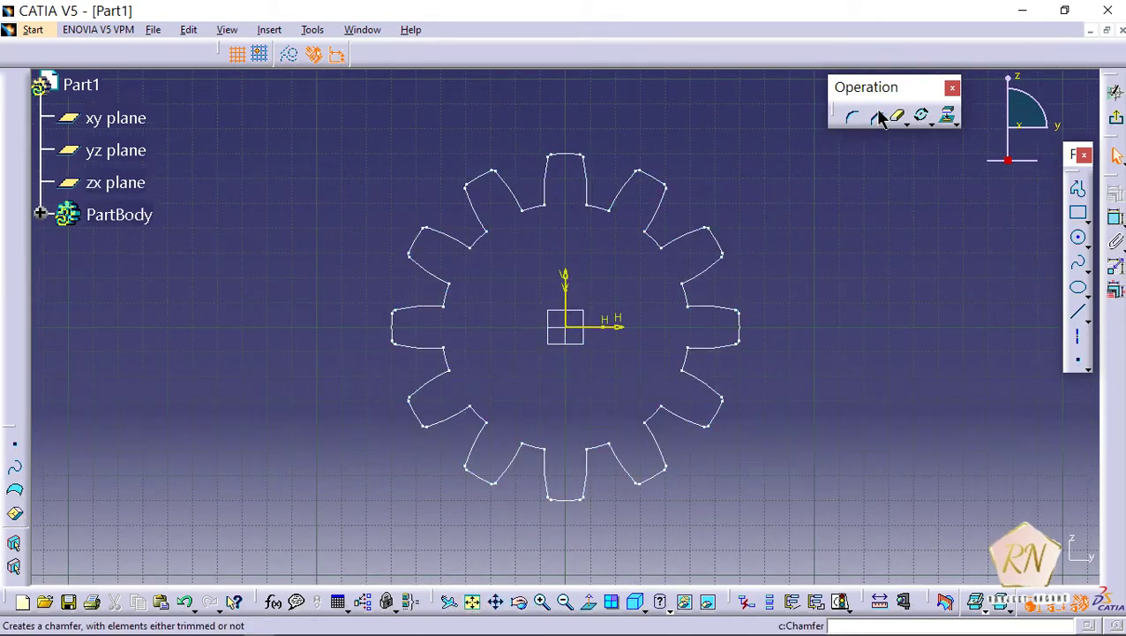
Step: Project the 3D elements of Sketch.1, the gear outline, onto the current sketch plane
left_click(948, 118)
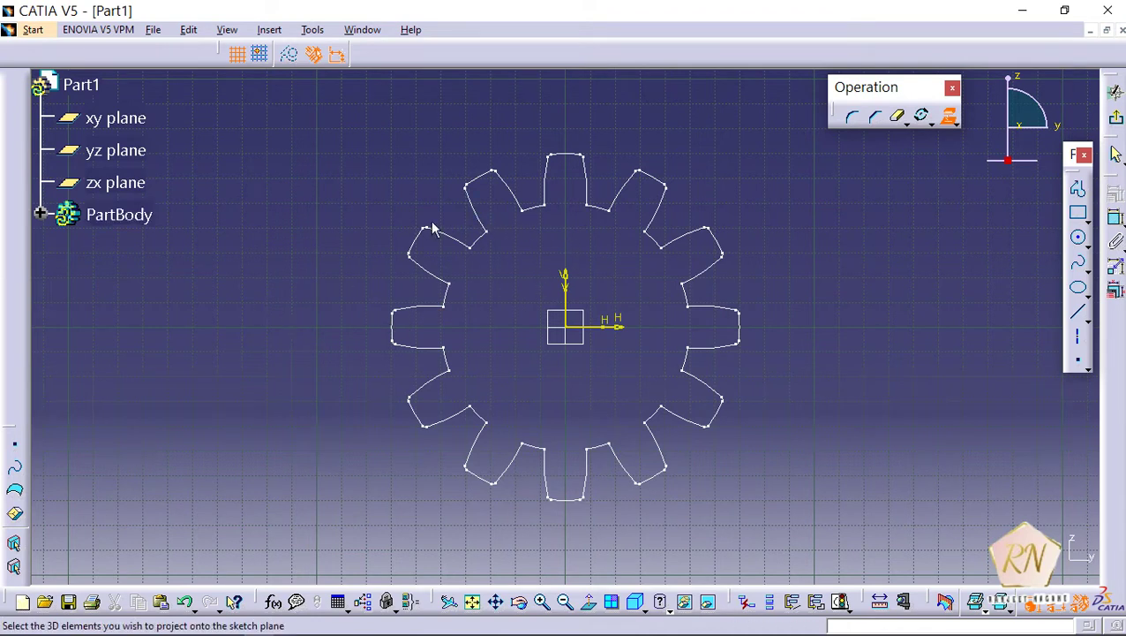
left_click(40, 216)
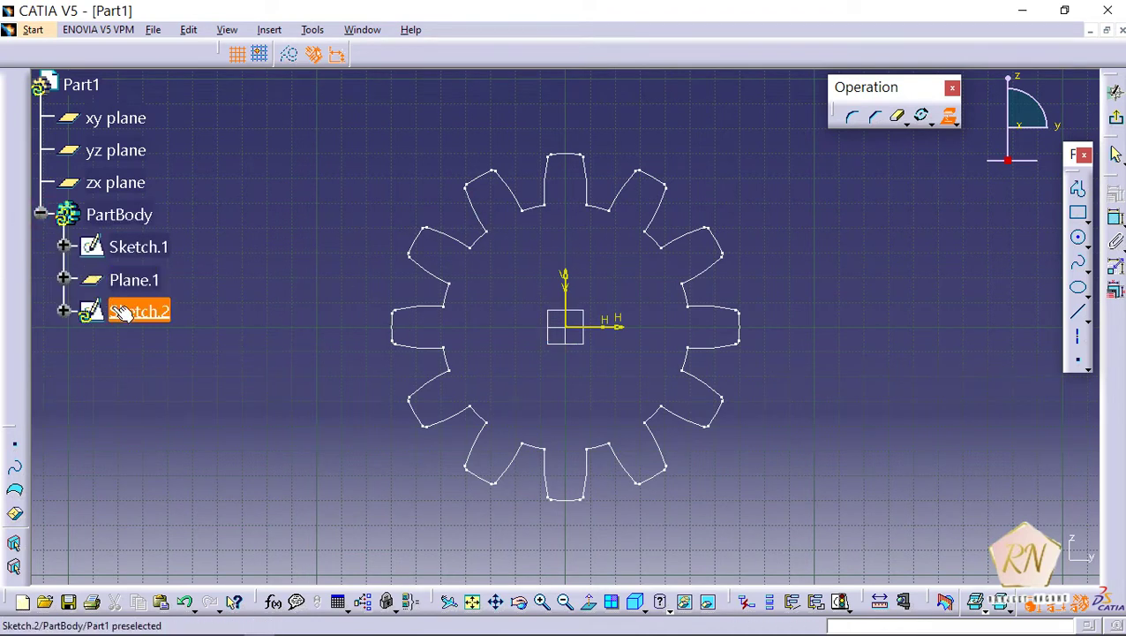
left_click(115, 251)
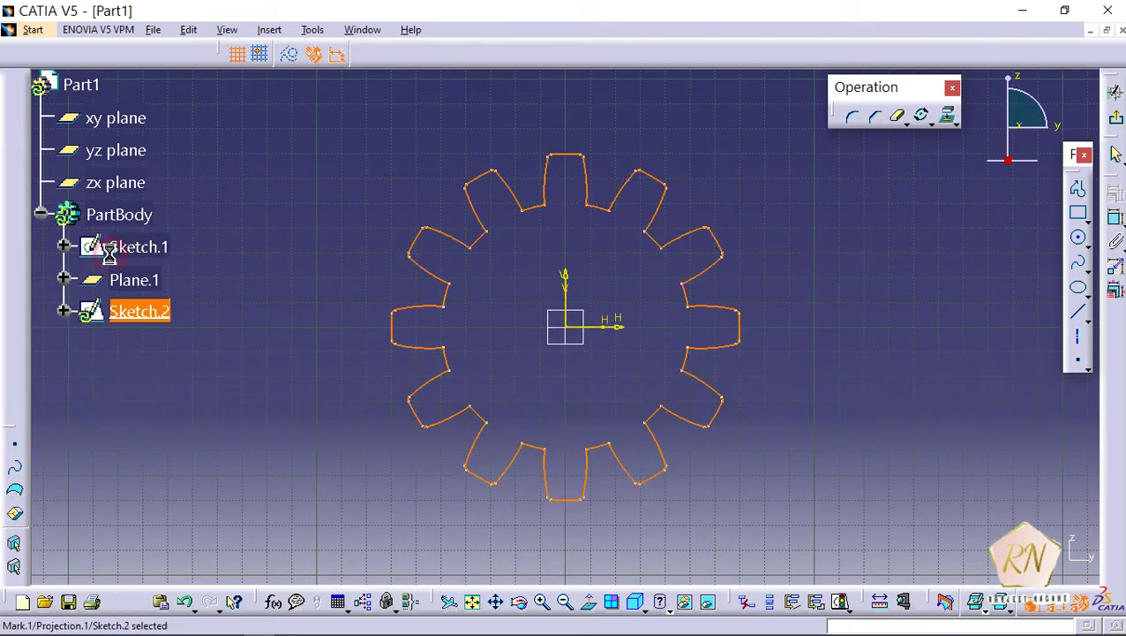
left_click(41, 215)
left_click(894, 328)
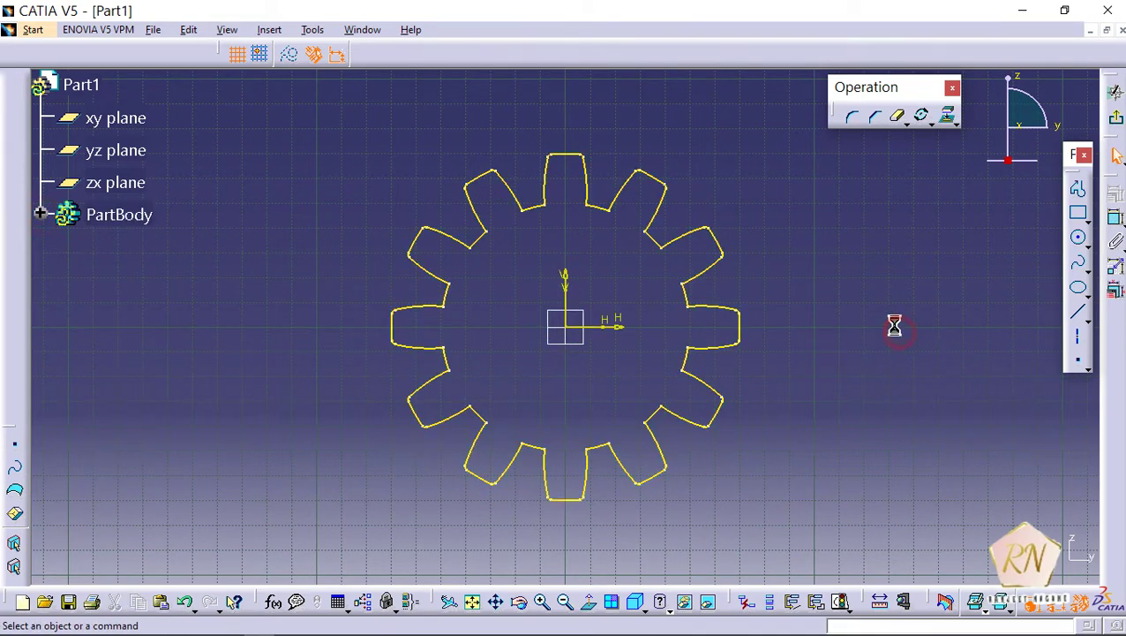
Step: Scale the projected gear profile about the origin by 0.8 in duplicate mode, and delete the full-size projection
left_click(927, 122)
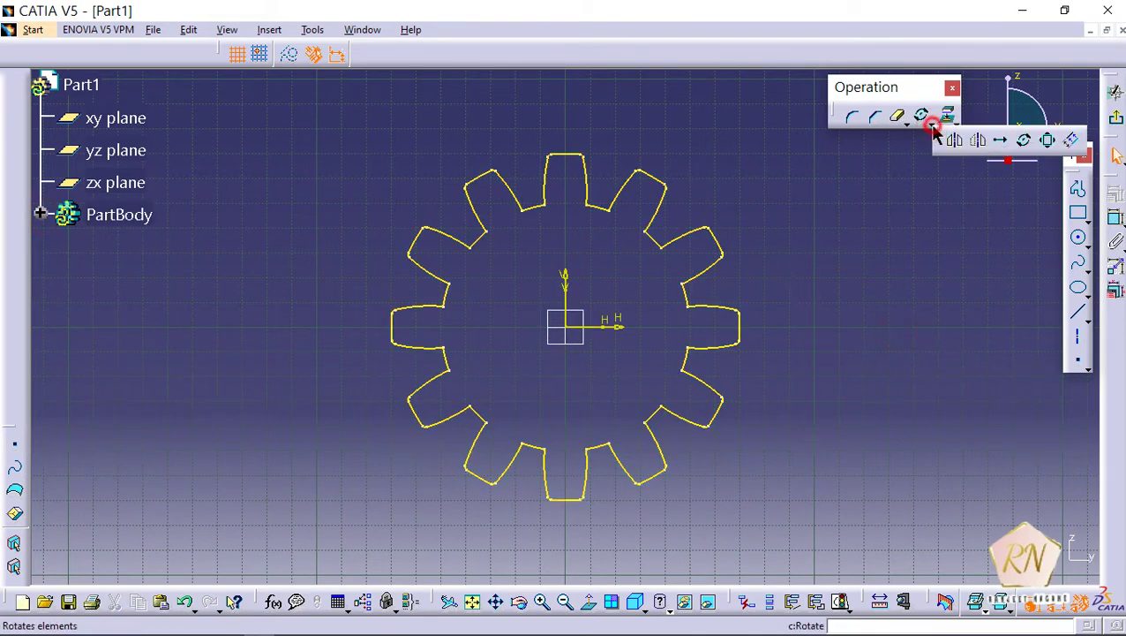
left_click(1048, 142)
left_click(603, 213)
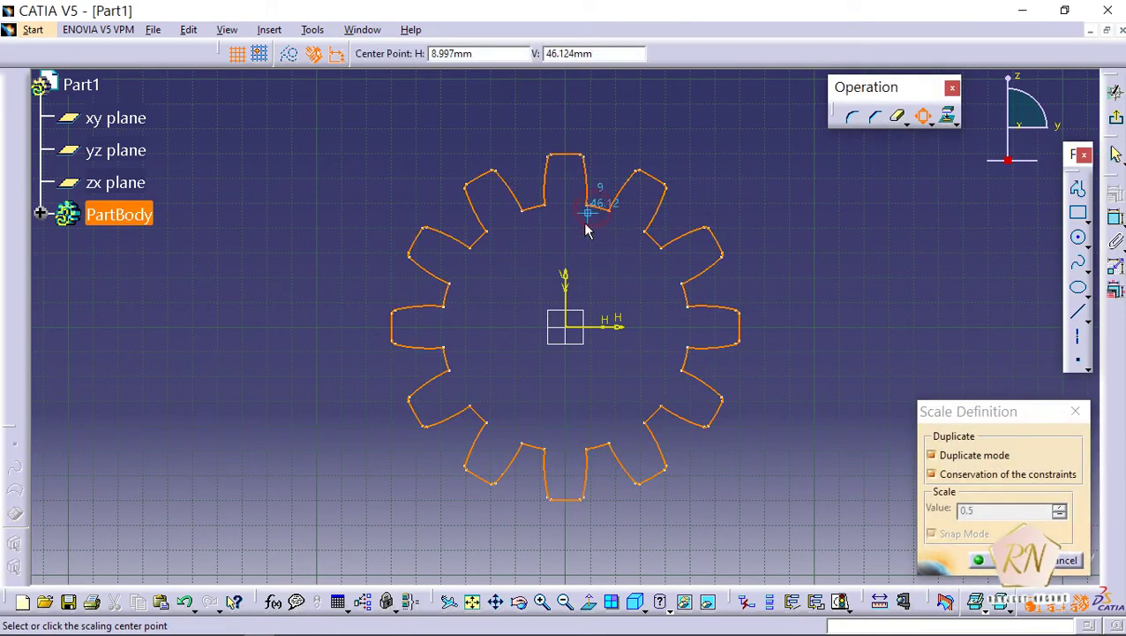
left_click(574, 326)
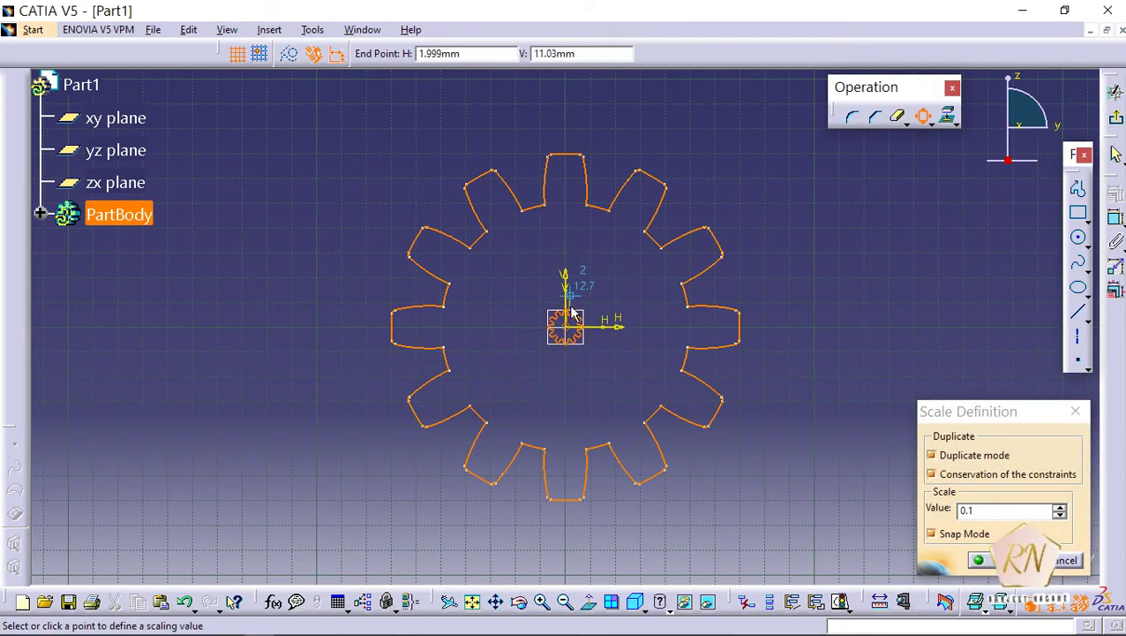
double_click(996, 510)
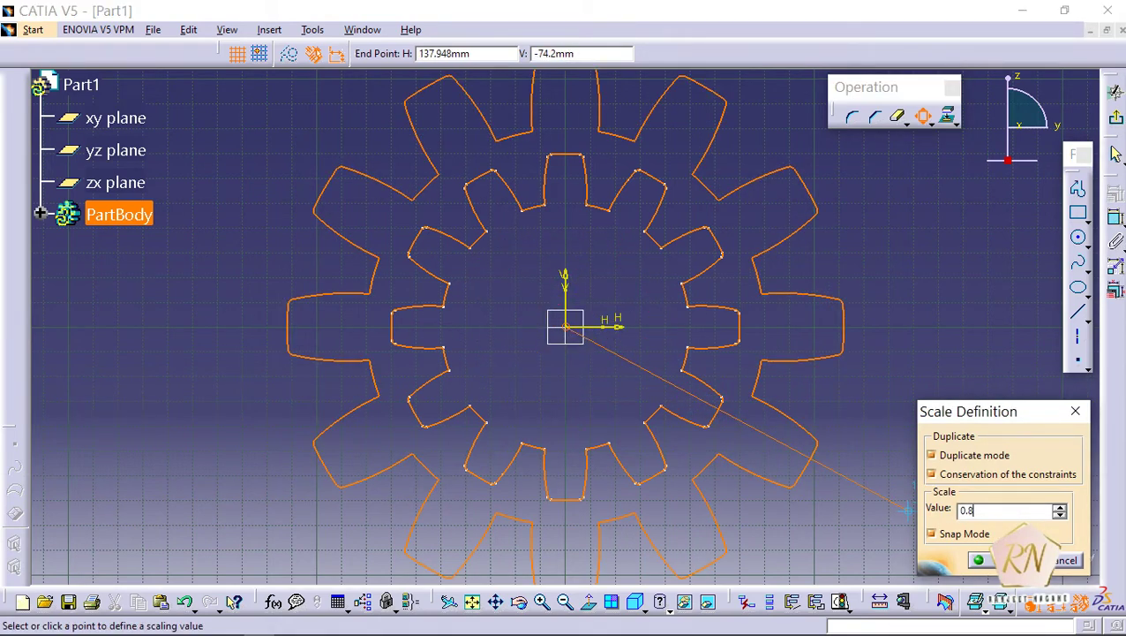
key("Return")
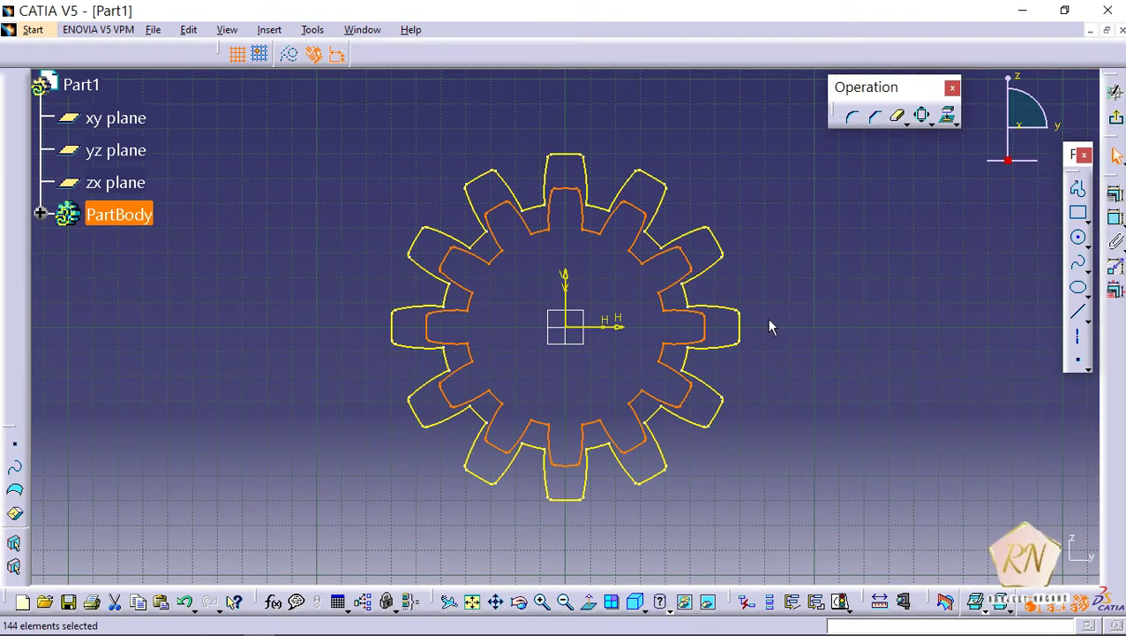
left_click(666, 206)
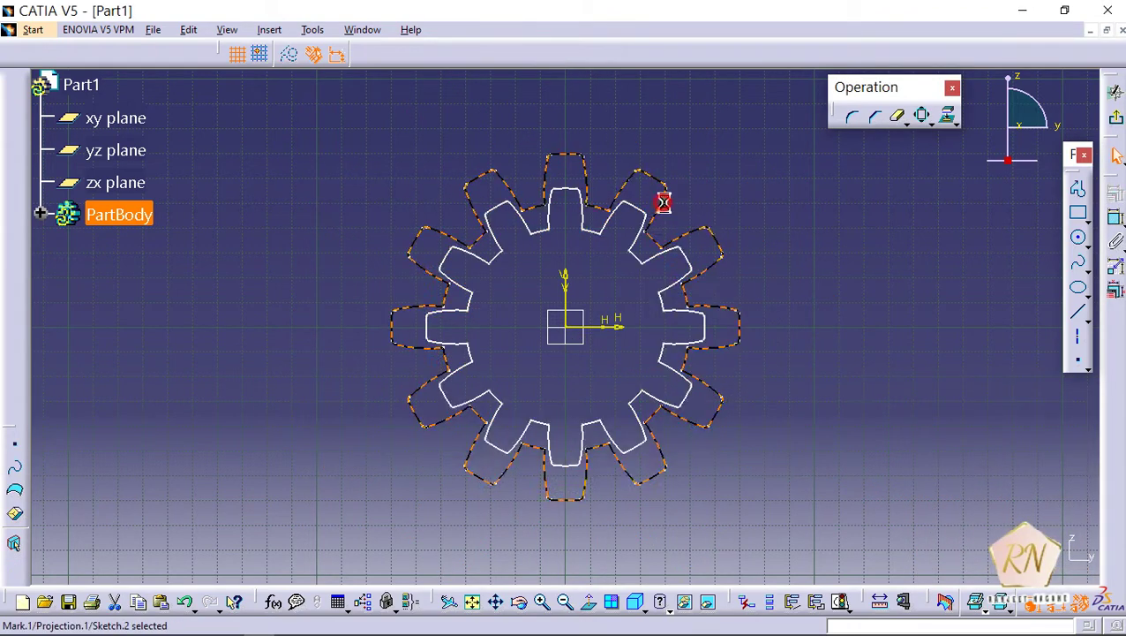
left_click(812, 221)
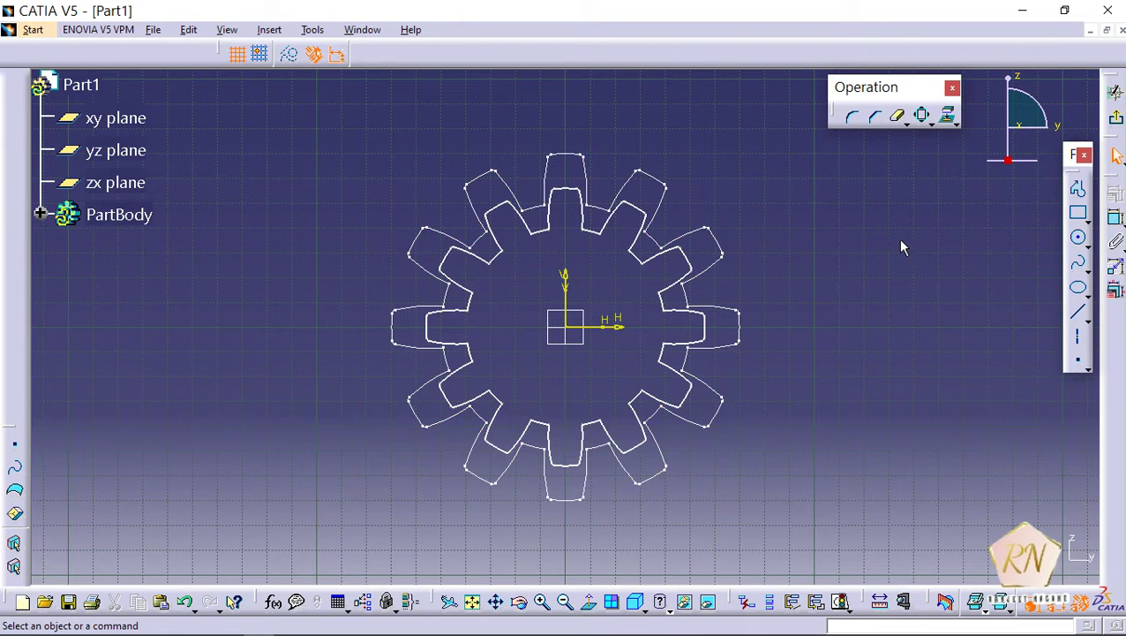
left_click(924, 119)
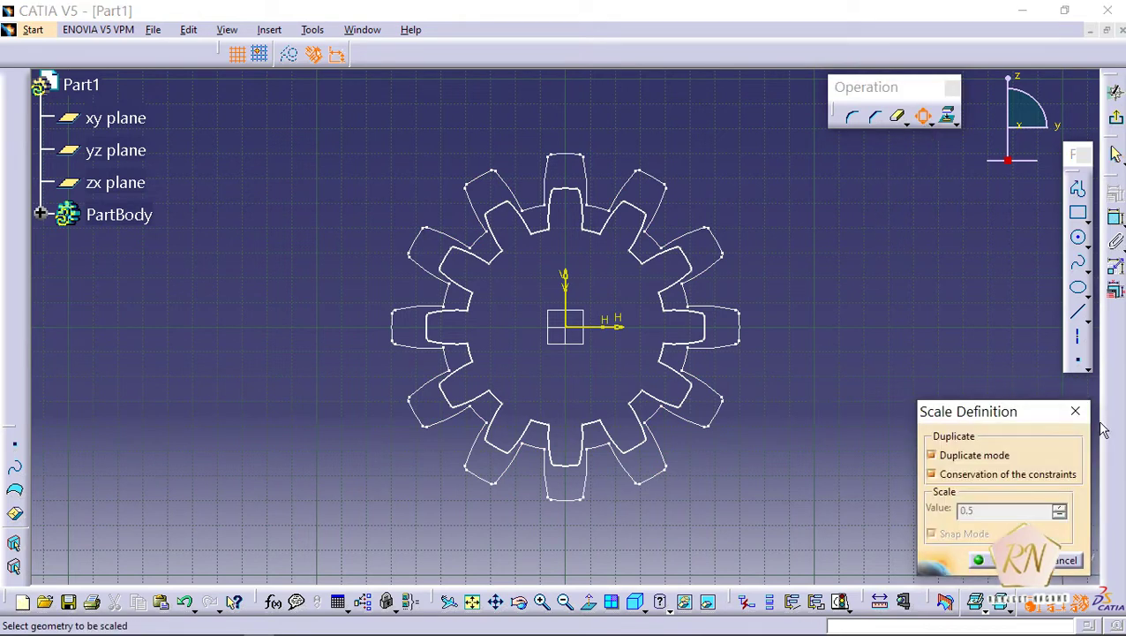
left_click(1074, 411)
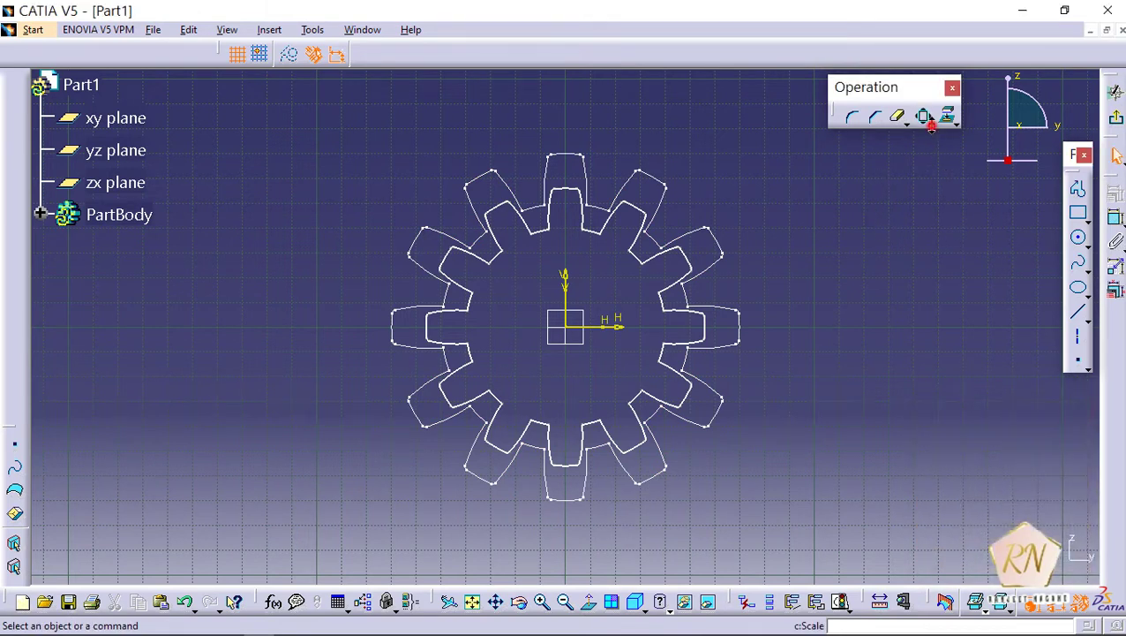
left_click(929, 126)
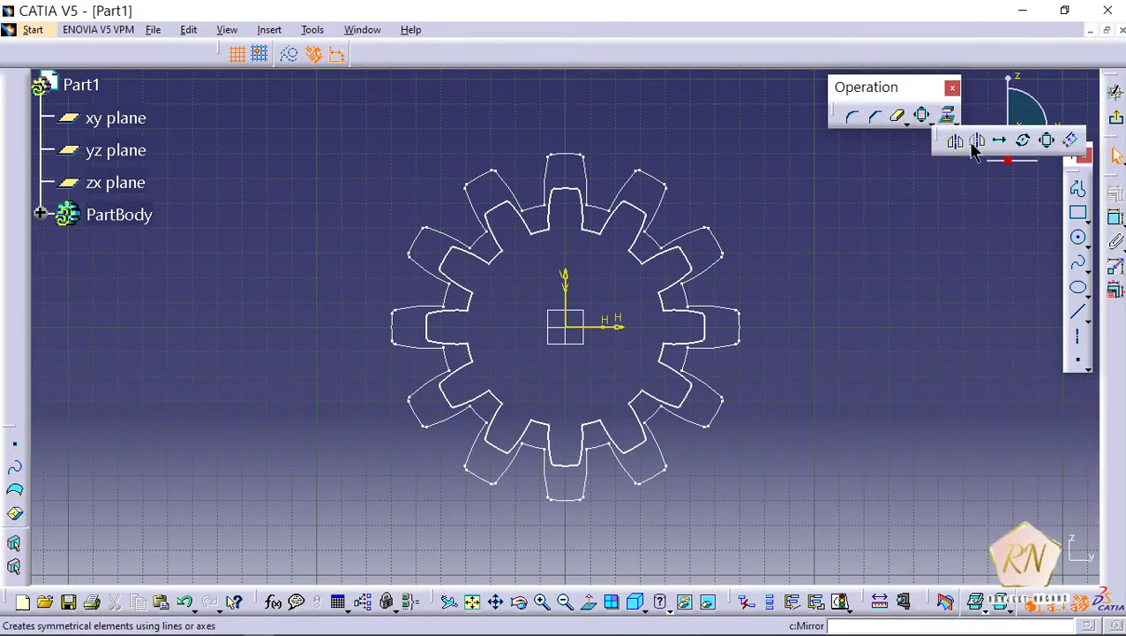
left_click(1024, 141)
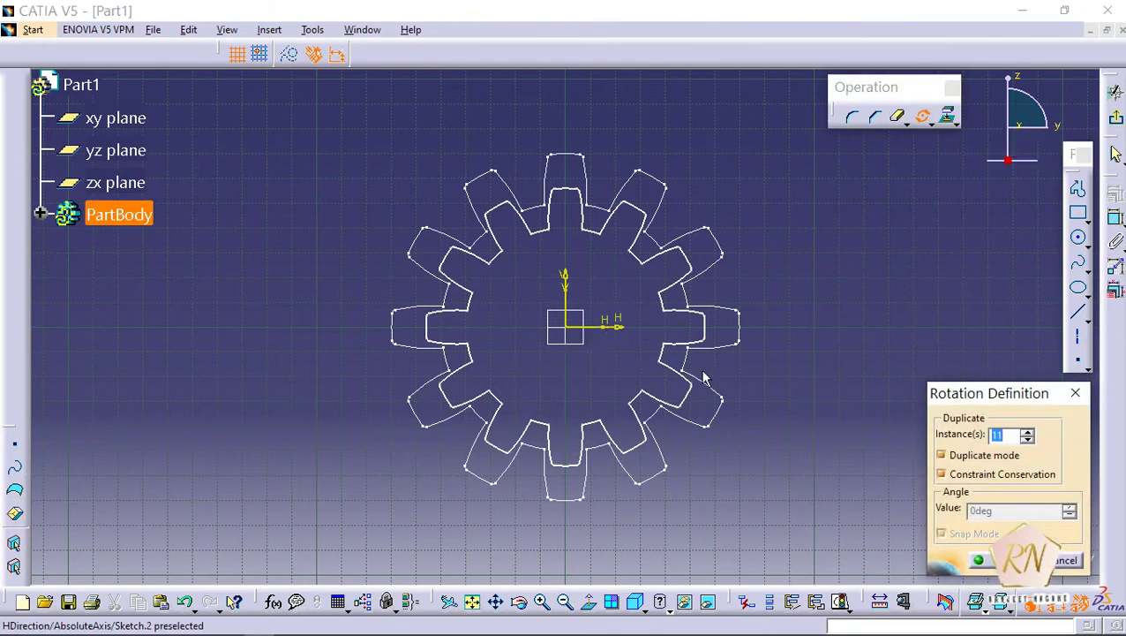
left_click(942, 455)
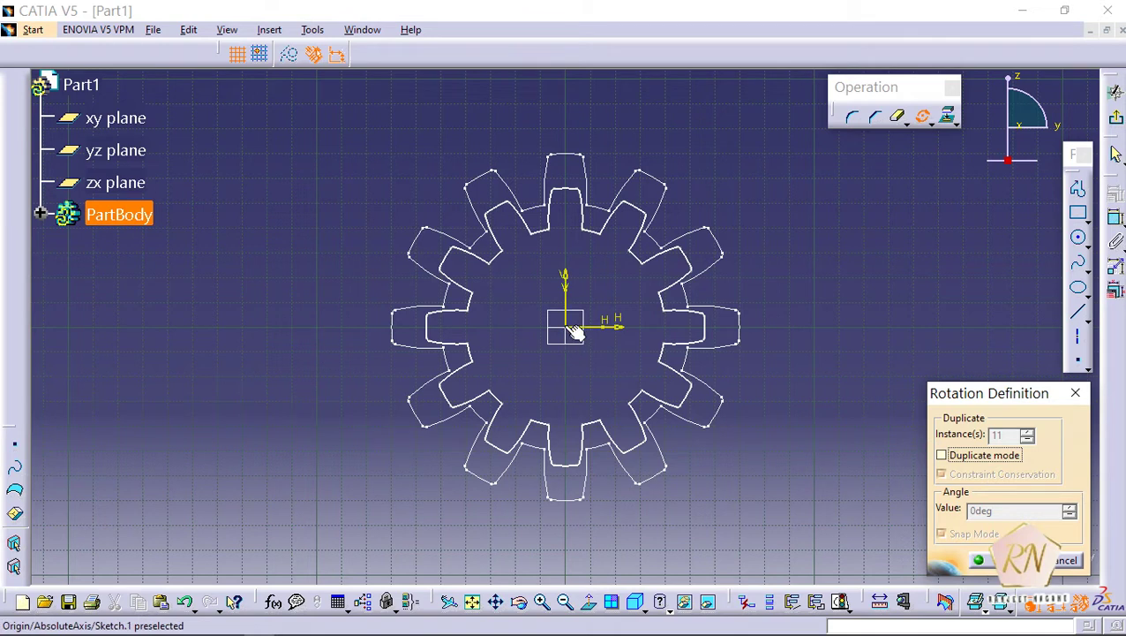
left_click(1076, 398)
Step: Rotate the scaled gear profile 15° about the sketch origin with duplicate mode turned off
left_click_drag(359, 156, 732, 526)
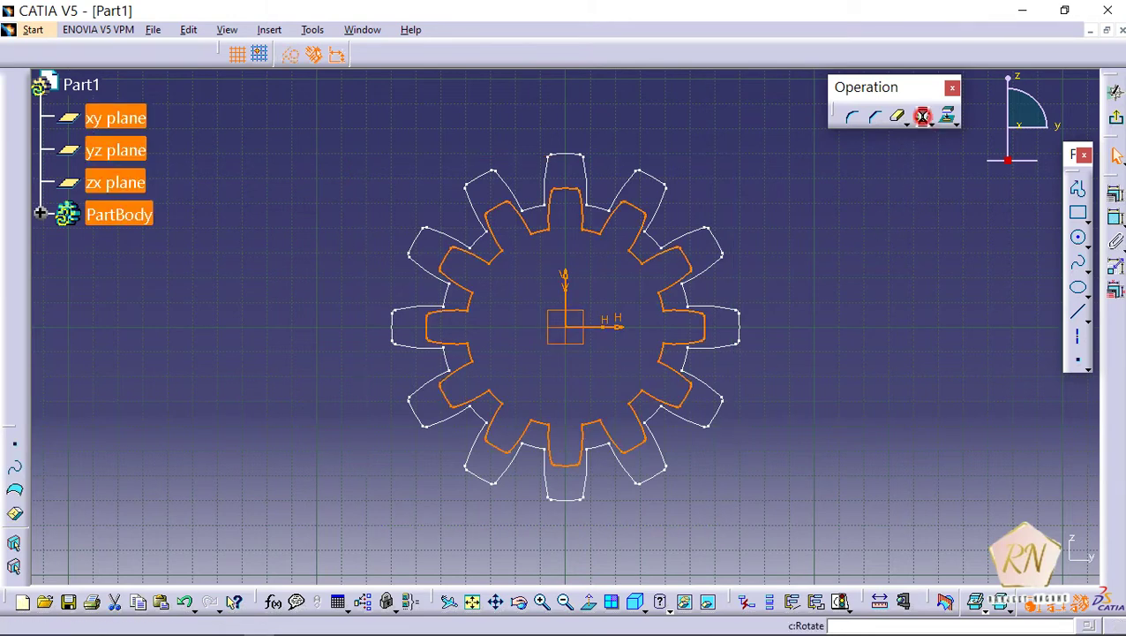
left_click(922, 116)
left_click(942, 455)
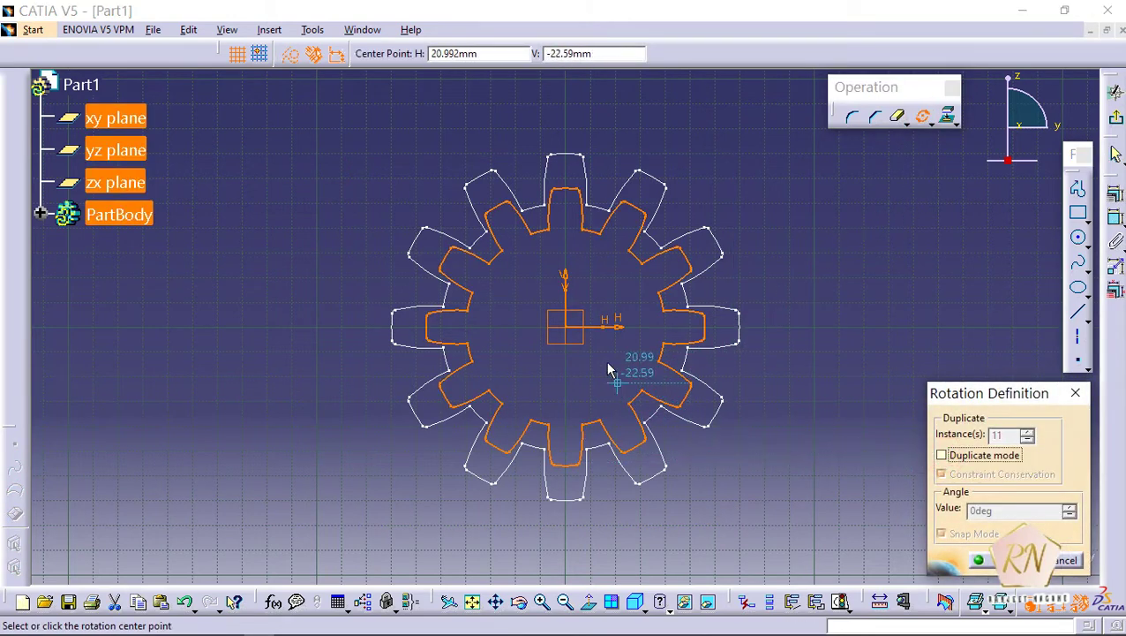
left_click(573, 331)
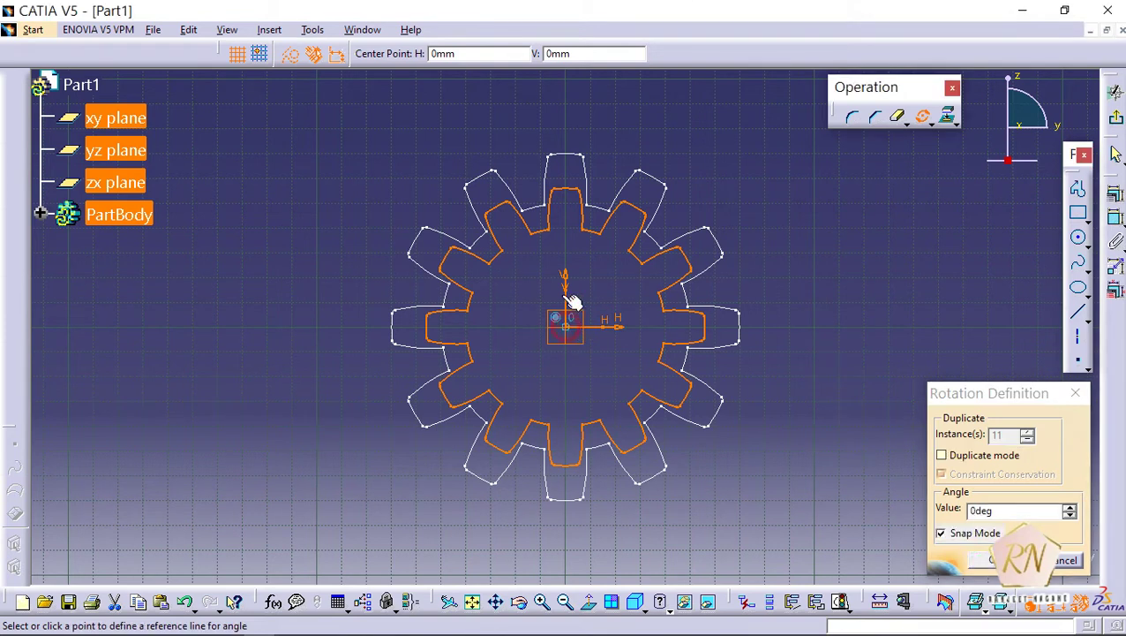
left_click(572, 196)
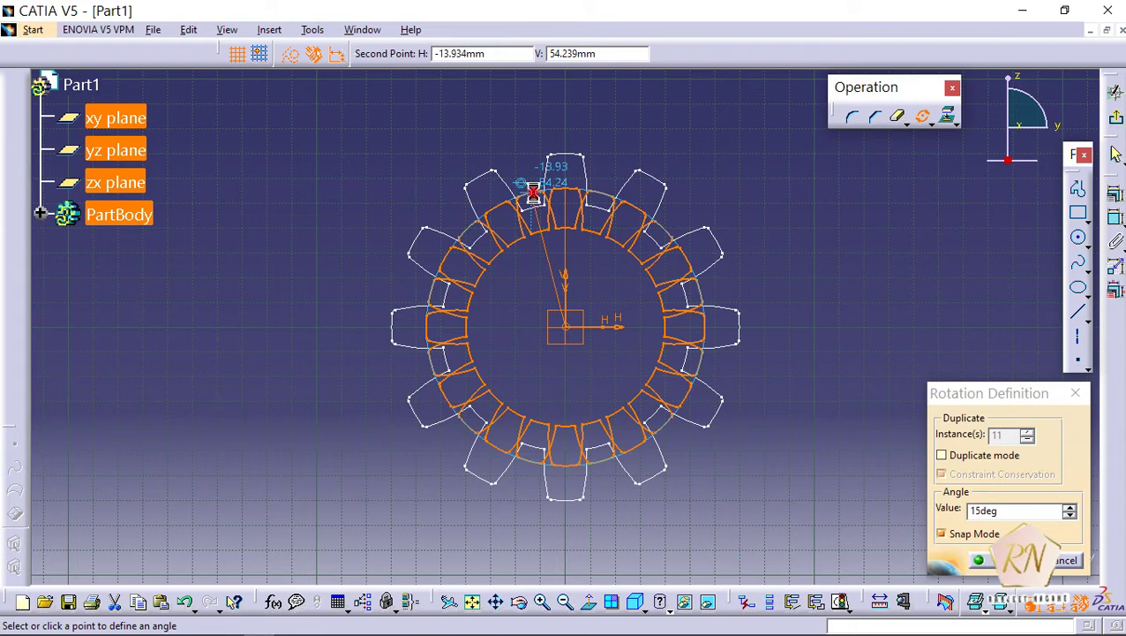
left_click(534, 194)
left_click(898, 265)
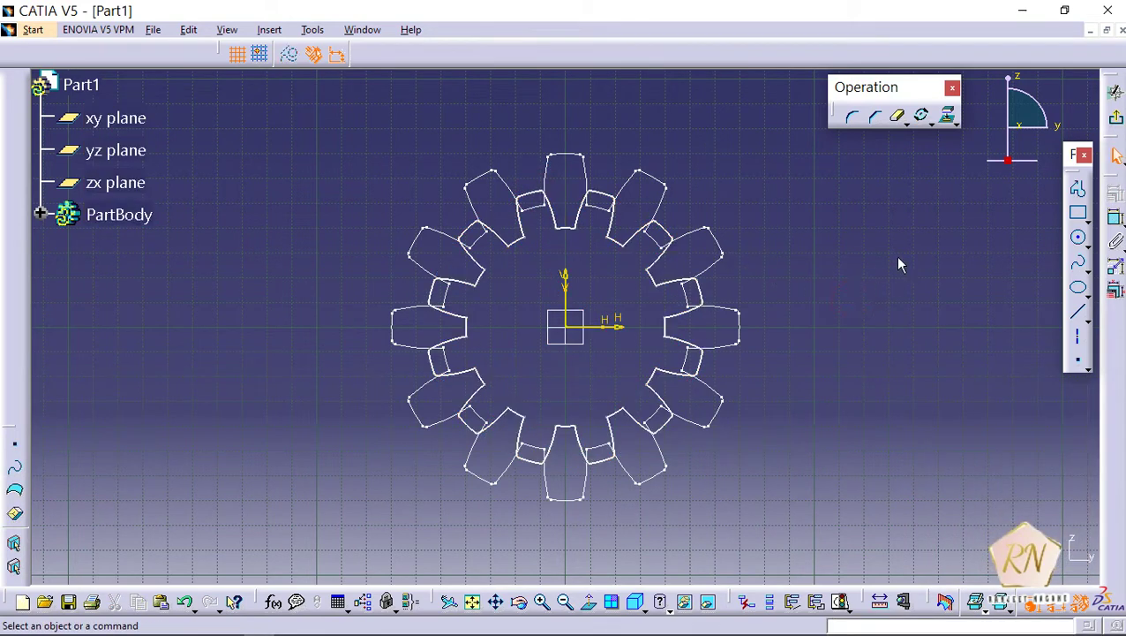
Step: Exit the sketch and create a new plane offset 70 mm from Plane.1
left_click(1115, 118)
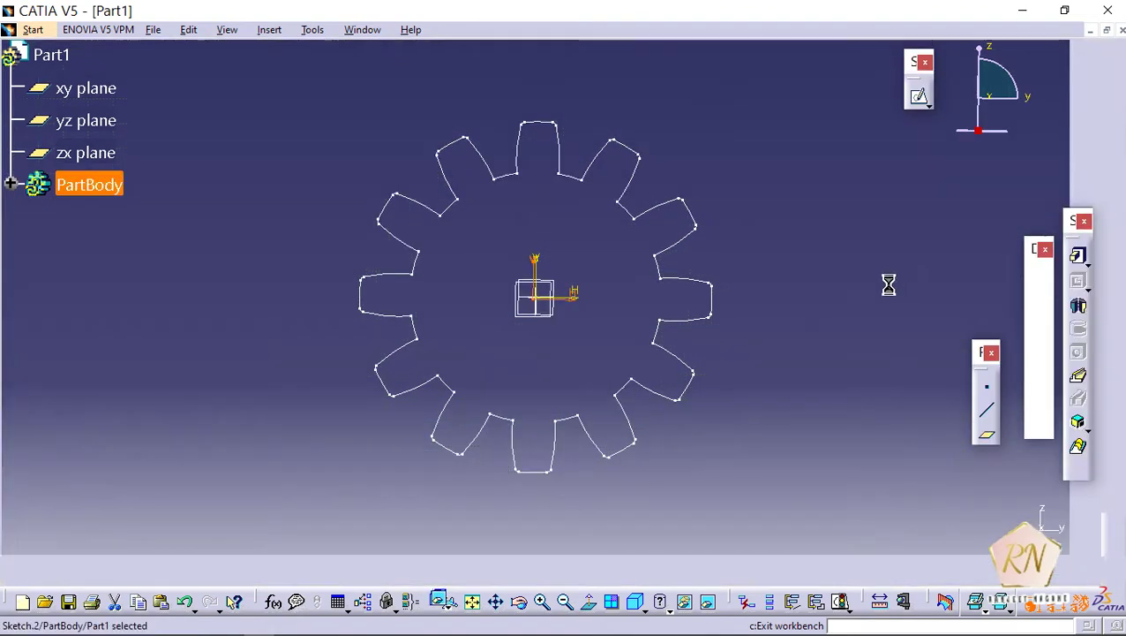
left_click(915, 295)
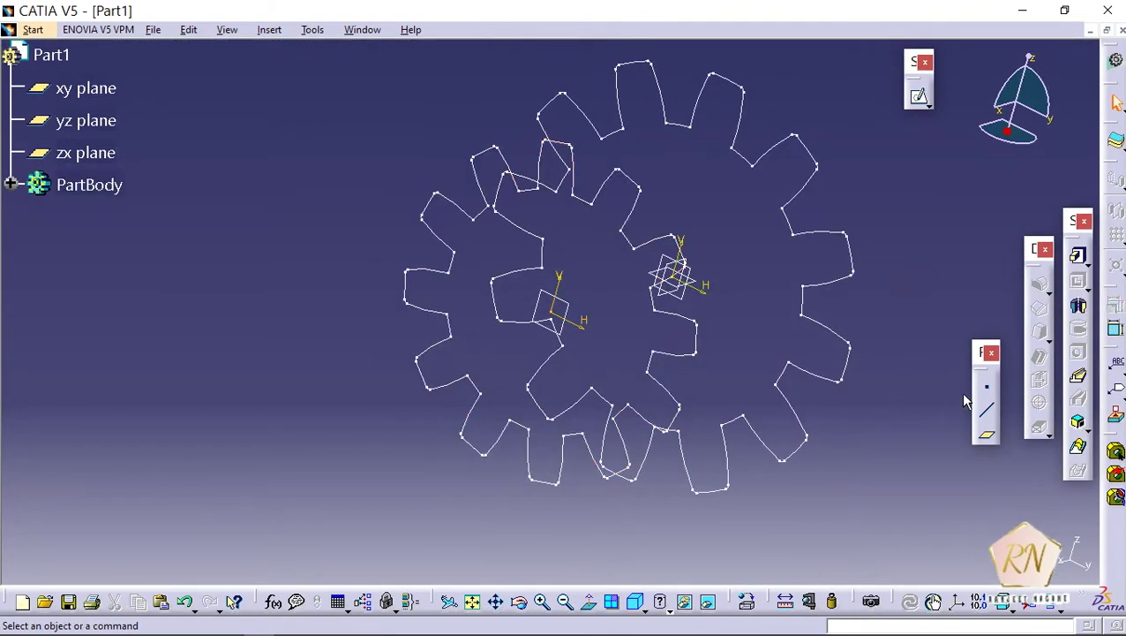
left_click(986, 434)
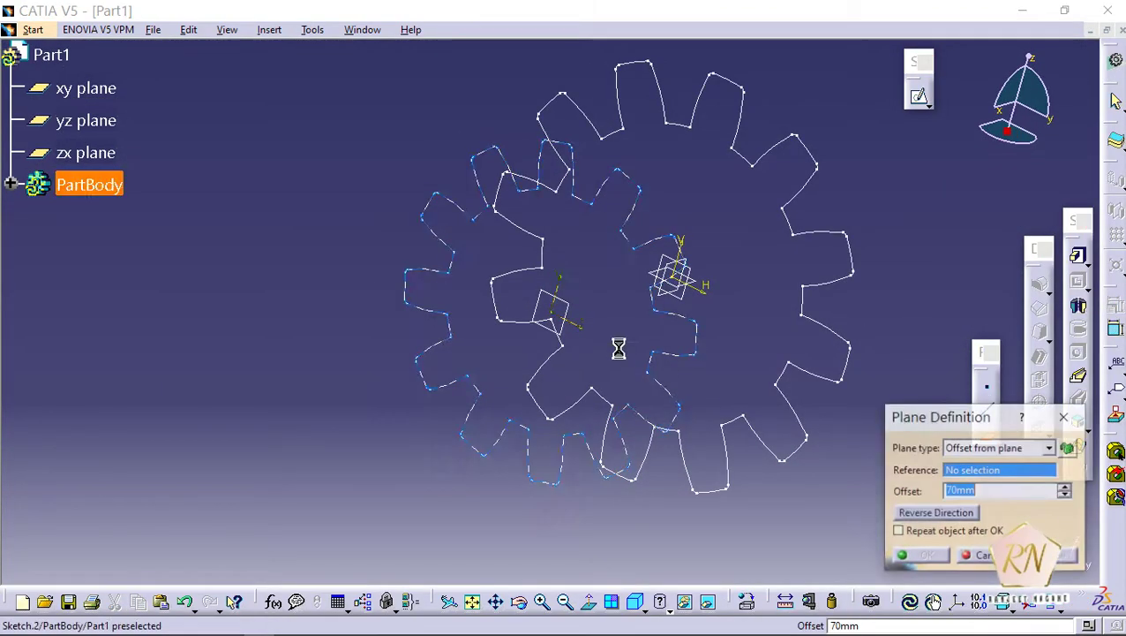
left_click(575, 307)
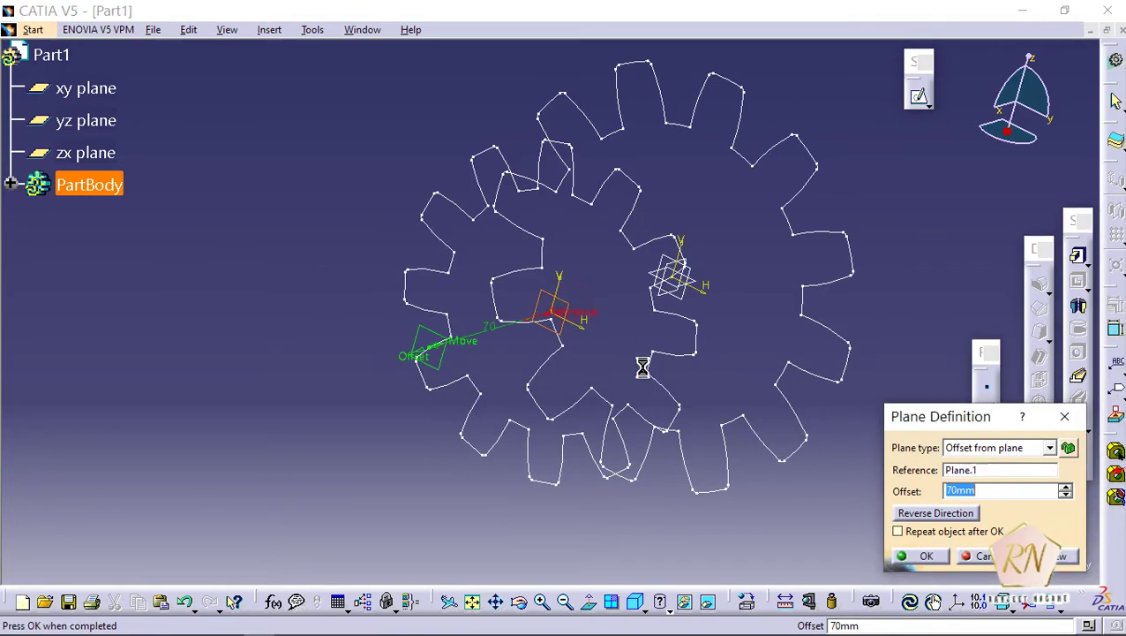
left_click(927, 556)
Step: Start a new sketch on Plane.2, the newly created offset plane
left_click(443, 356)
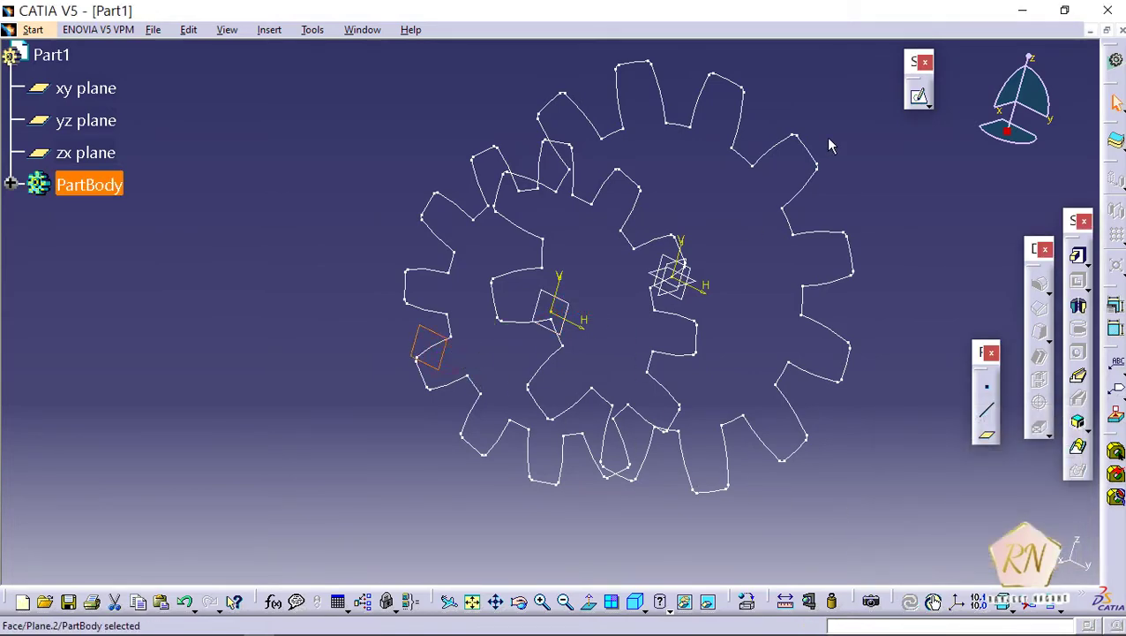
left_click(918, 100)
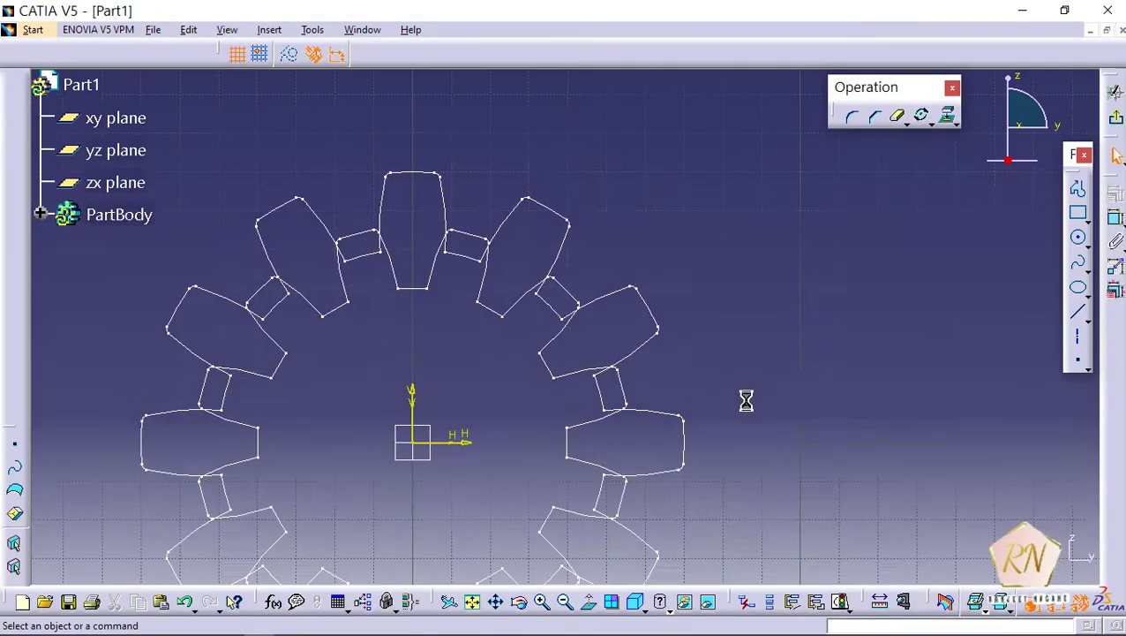
left_click(473, 602)
left_click(542, 602)
left_click(542, 602)
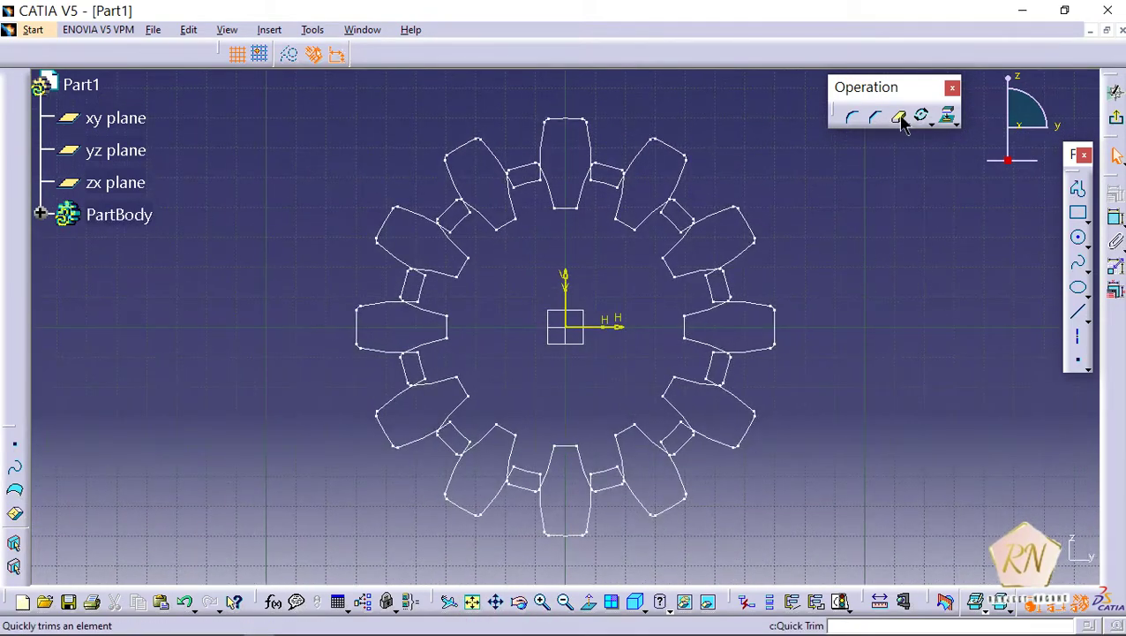
Step: Project the 3D elements of Sketch.2, the rotated smaller gear outline, onto the current sketch plane
left_click(949, 117)
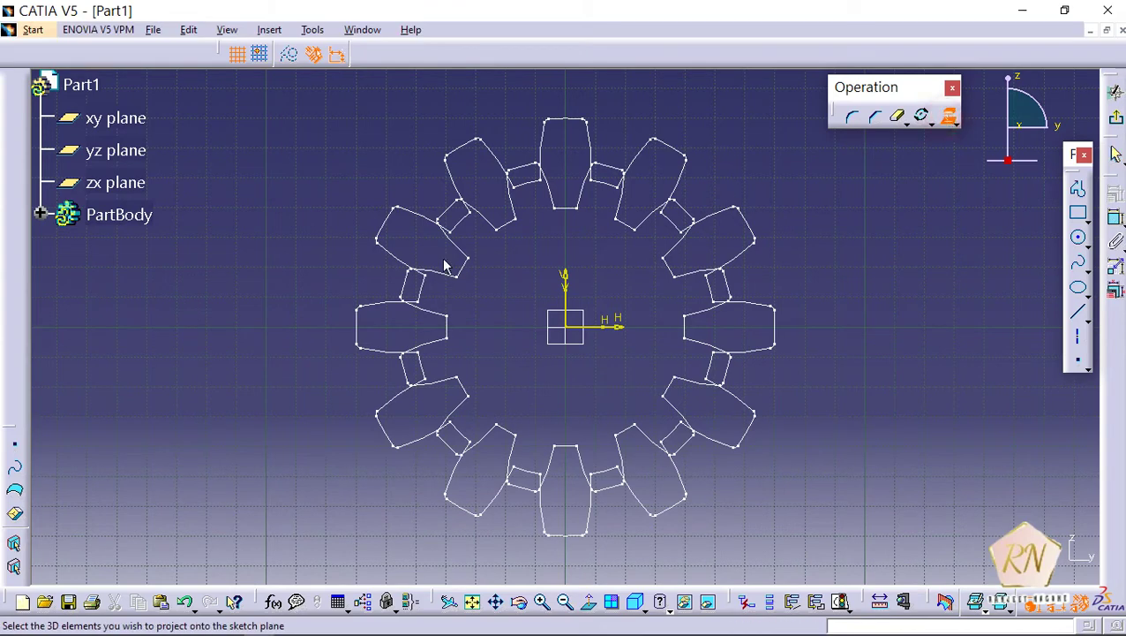
left_click(40, 214)
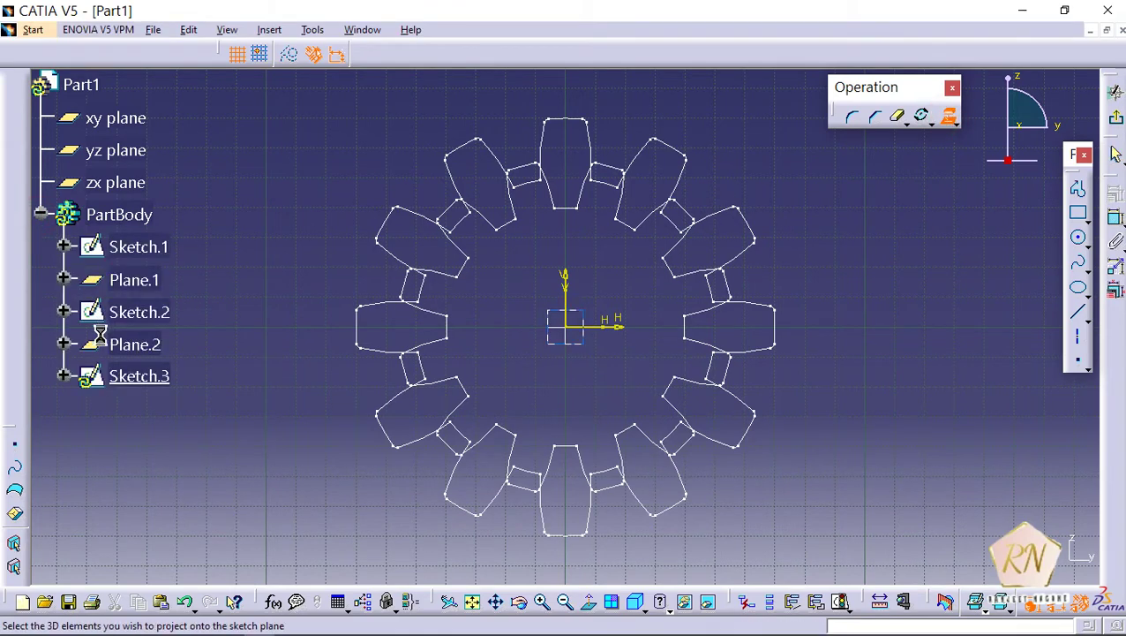
left_click(131, 314)
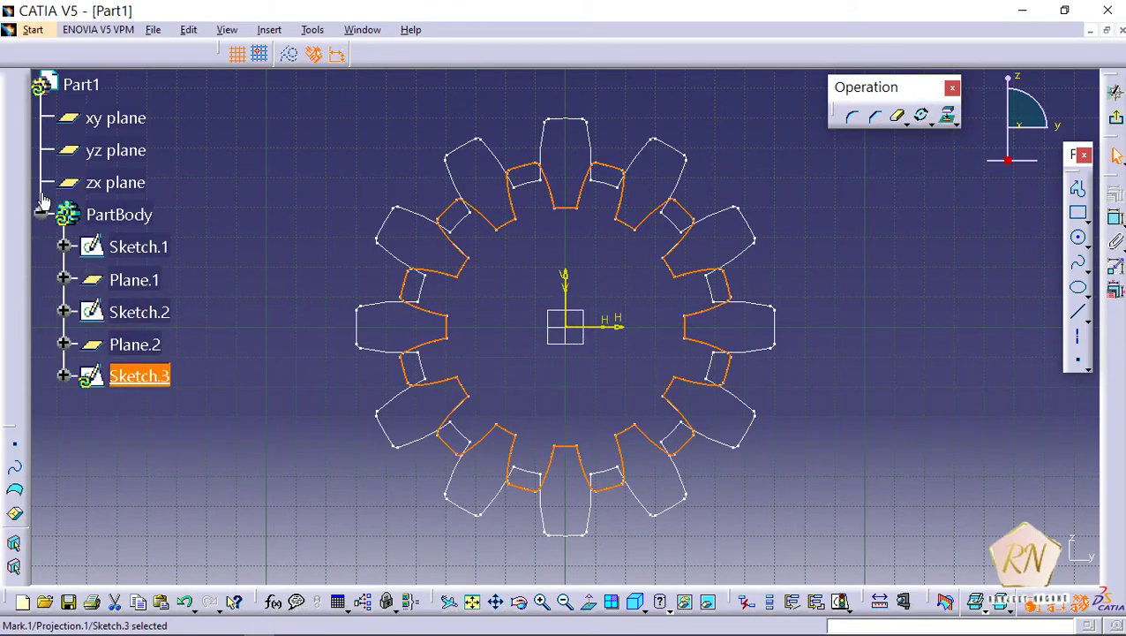
left_click(40, 215)
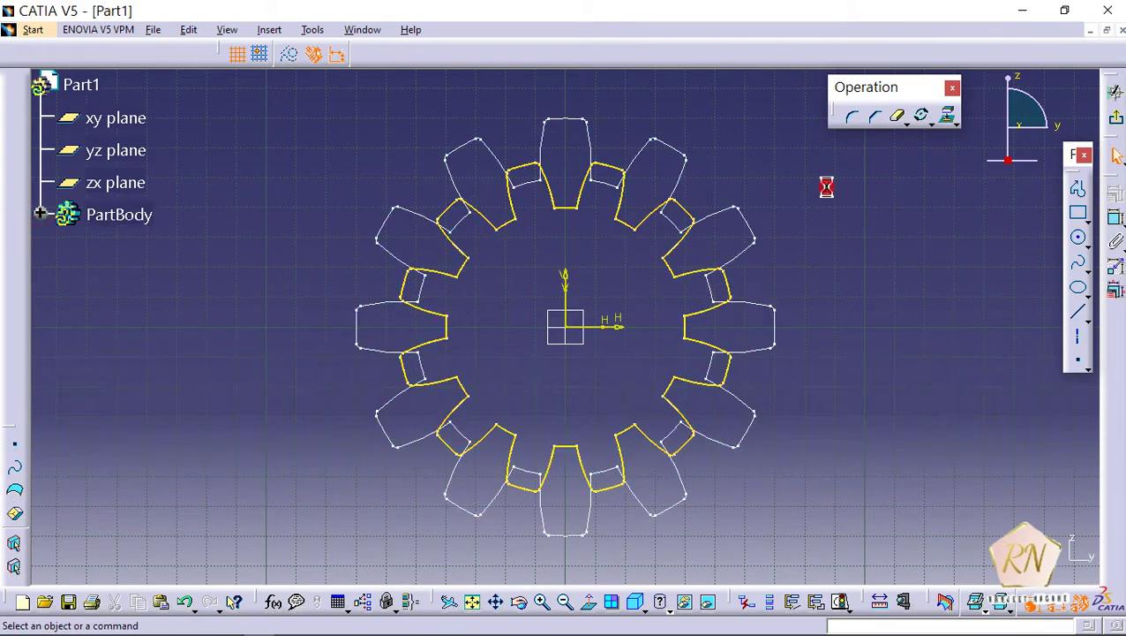
Step: Scale the projected gear profile about the origin by 0.6 in duplicate mode
left_click(931, 126)
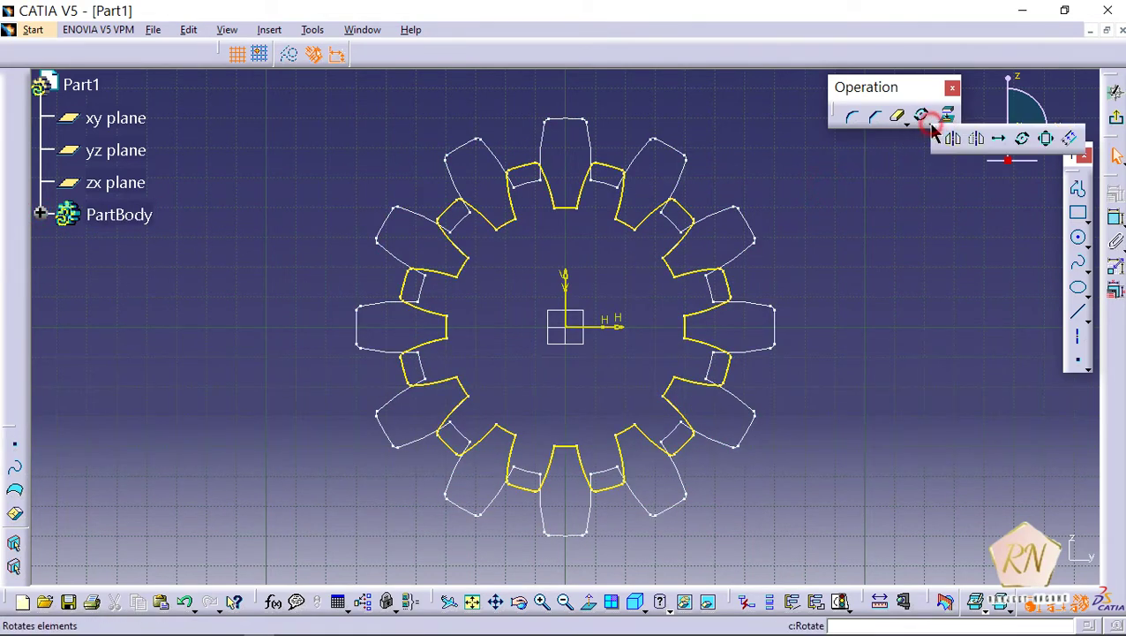
left_click(1047, 139)
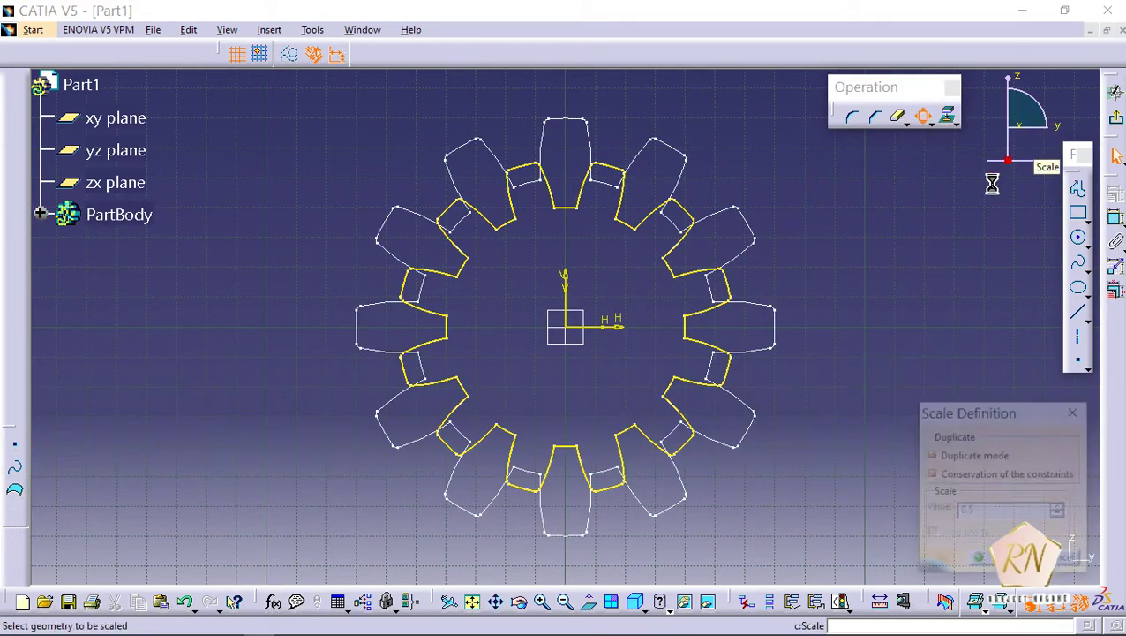
left_click(655, 222)
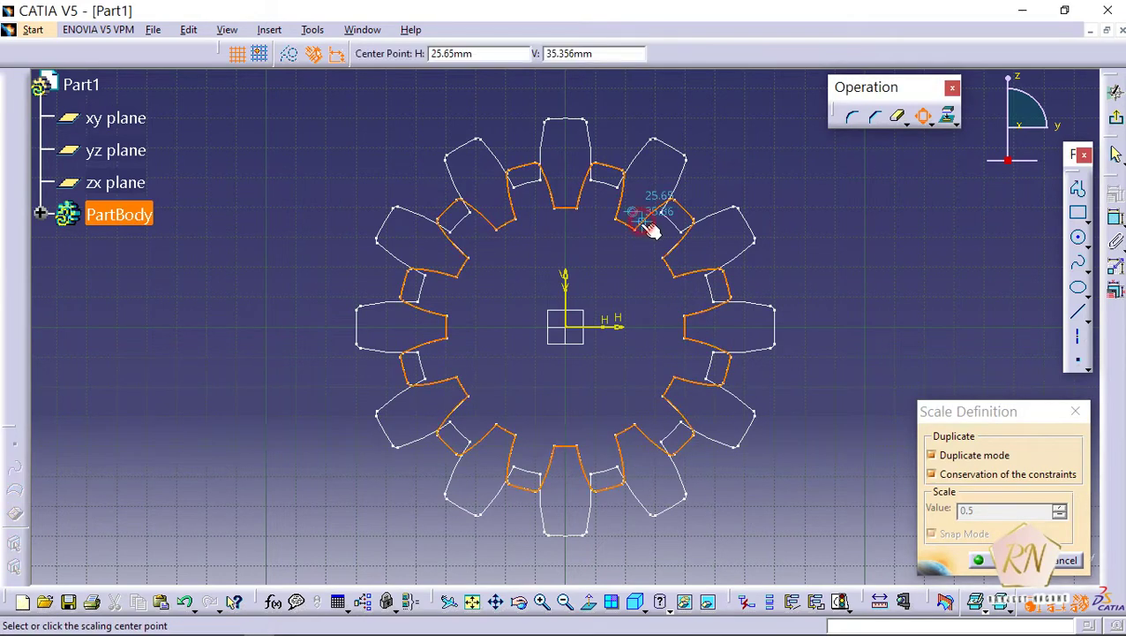
left_click(572, 329)
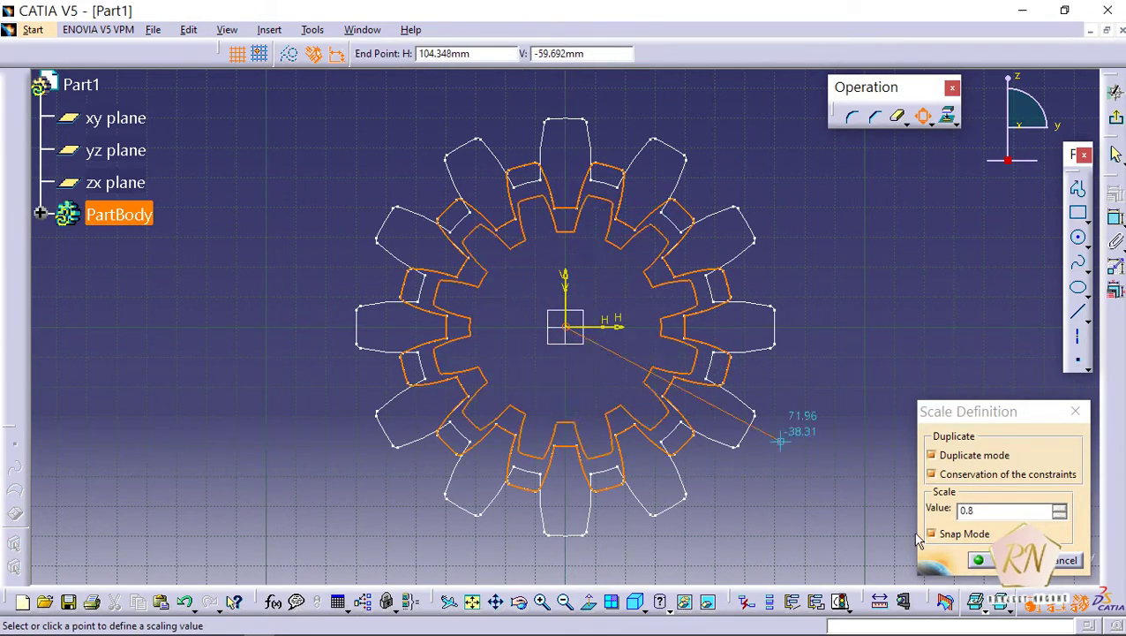
left_click(983, 509)
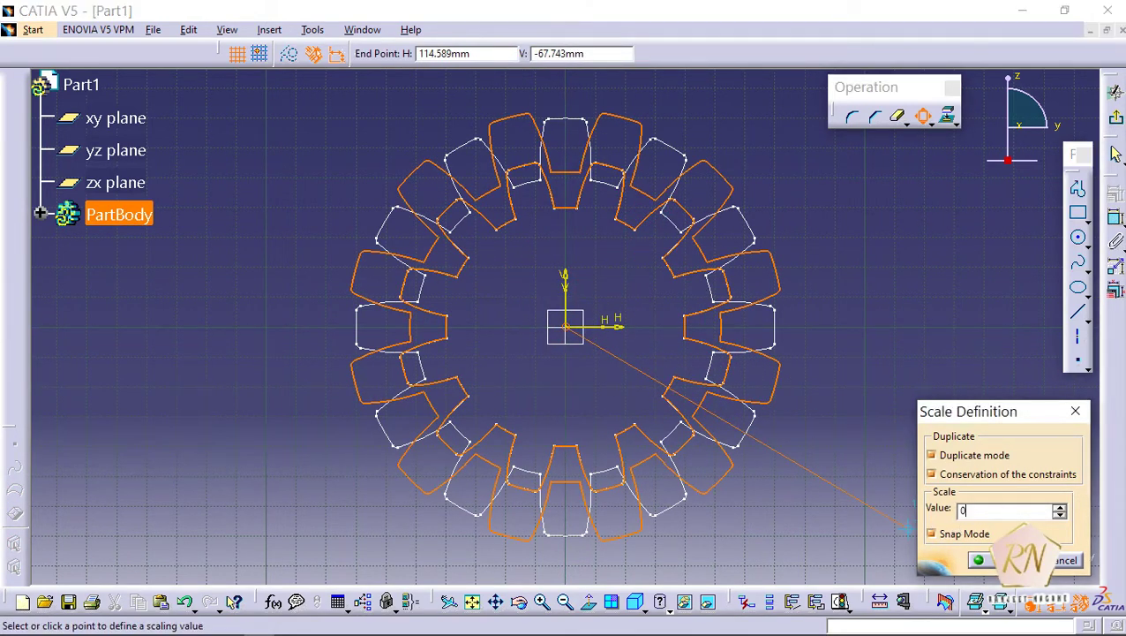
type("0.6")
key("Return")
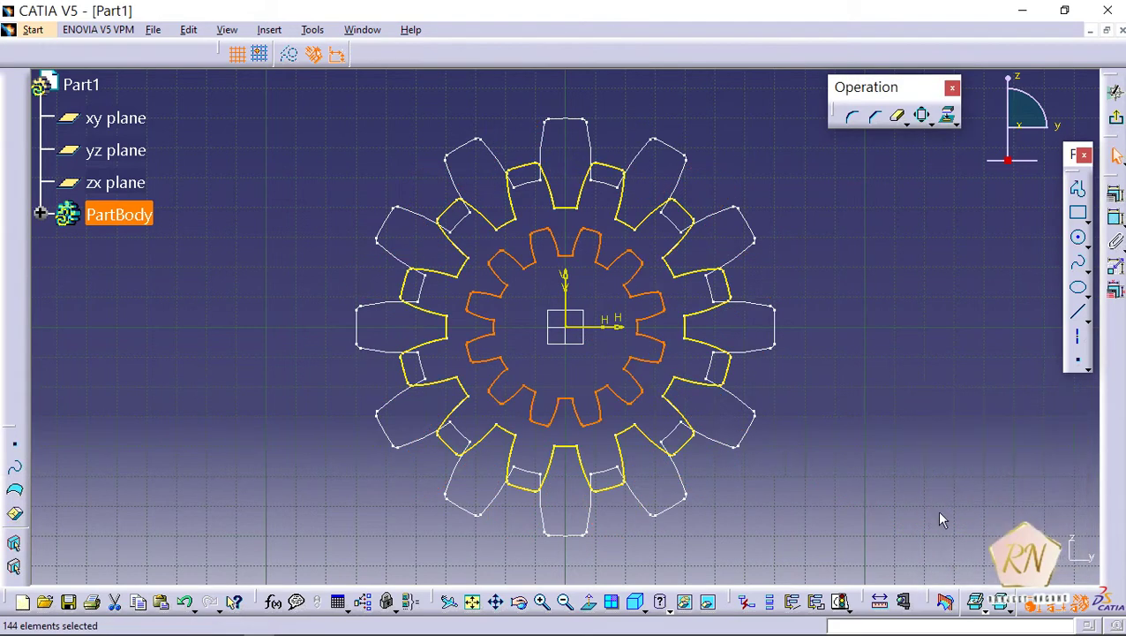
Step: Delete the original projected outline, keeping only the scaled copy, and exit the sketch
left_click(927, 415)
left_click(567, 209)
left_click(1002, 311)
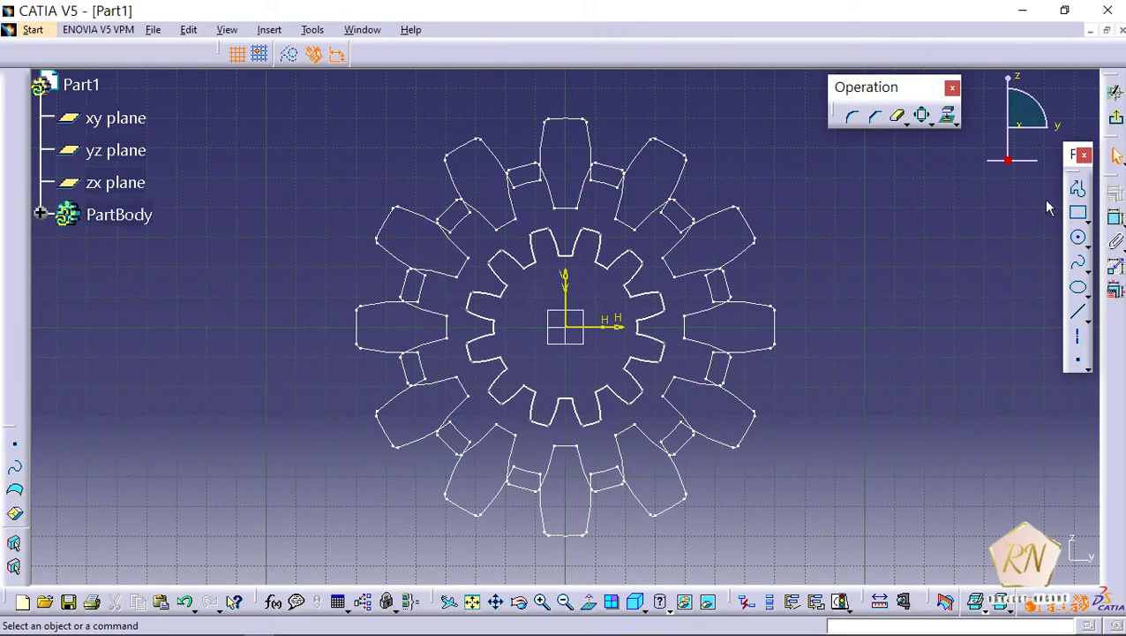
left_click(1117, 124)
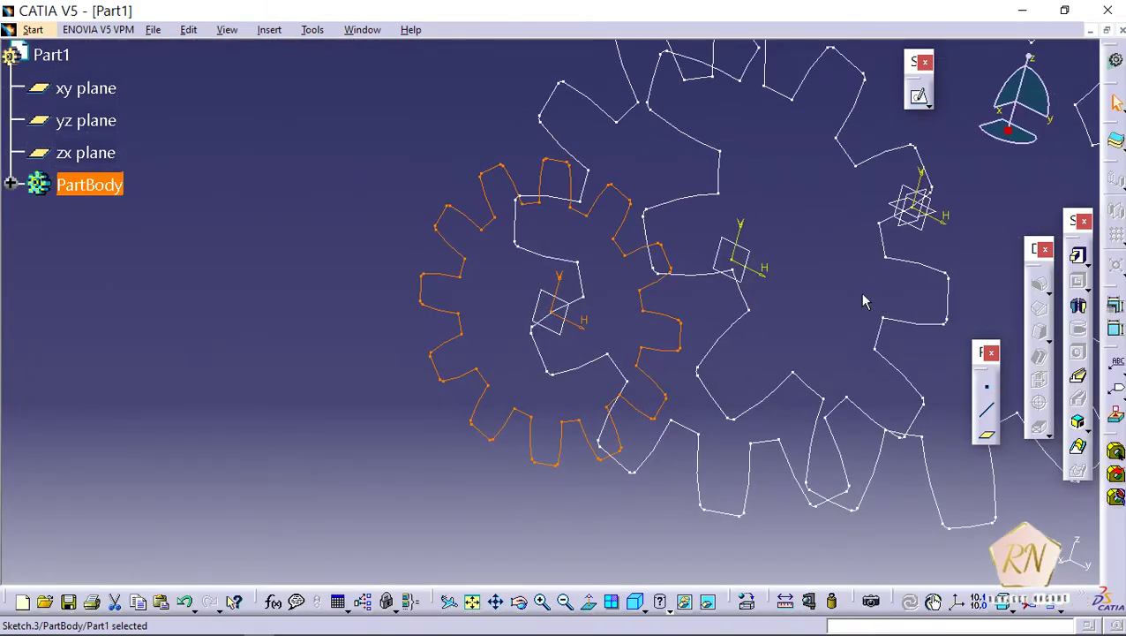
left_click(258, 423)
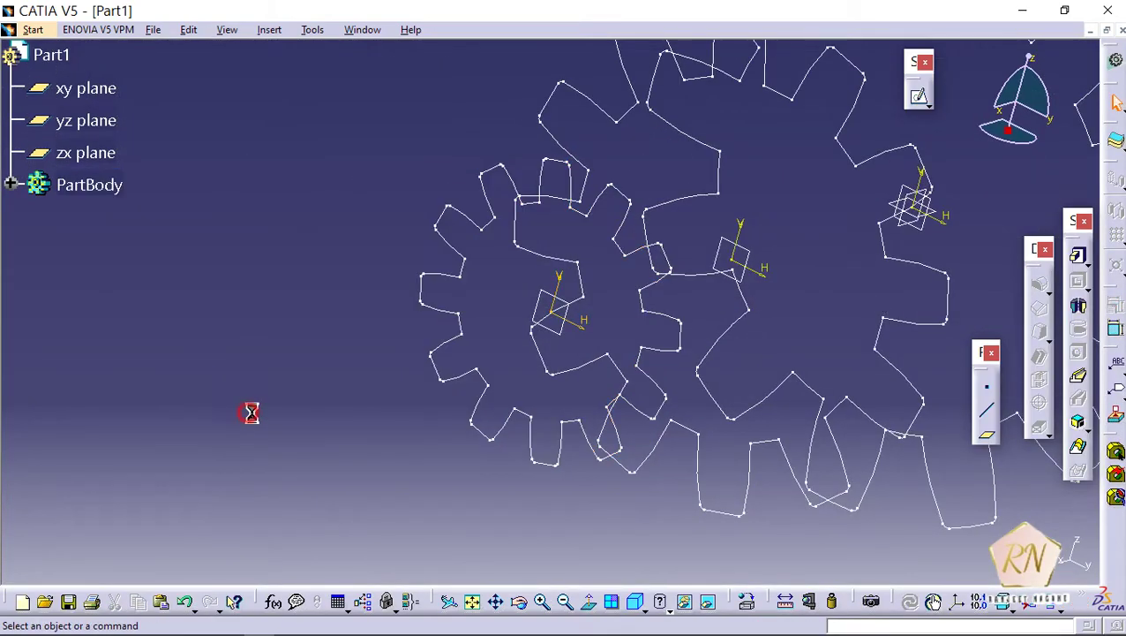
Step: Examine the spacing and tooth orientation of the three gear profiles from an angled 3D view
left_click(565, 601)
left_click(565, 601)
left_click(542, 601)
left_click(544, 601)
left_click(544, 601)
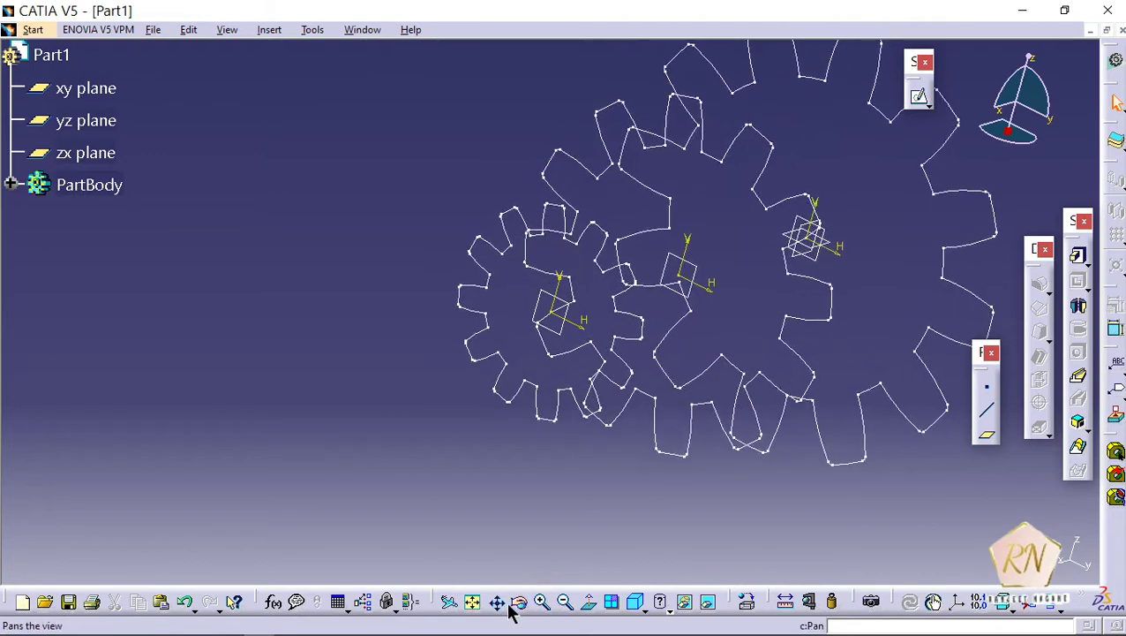
mouse_move(596, 470)
left_mouse_down()
mouse_move(455, 535)
mouse_move(315, 540)
mouse_move(341, 549)
left_mouse_up()
left_click(526, 604)
left_click_drag(474, 422, 496, 433)
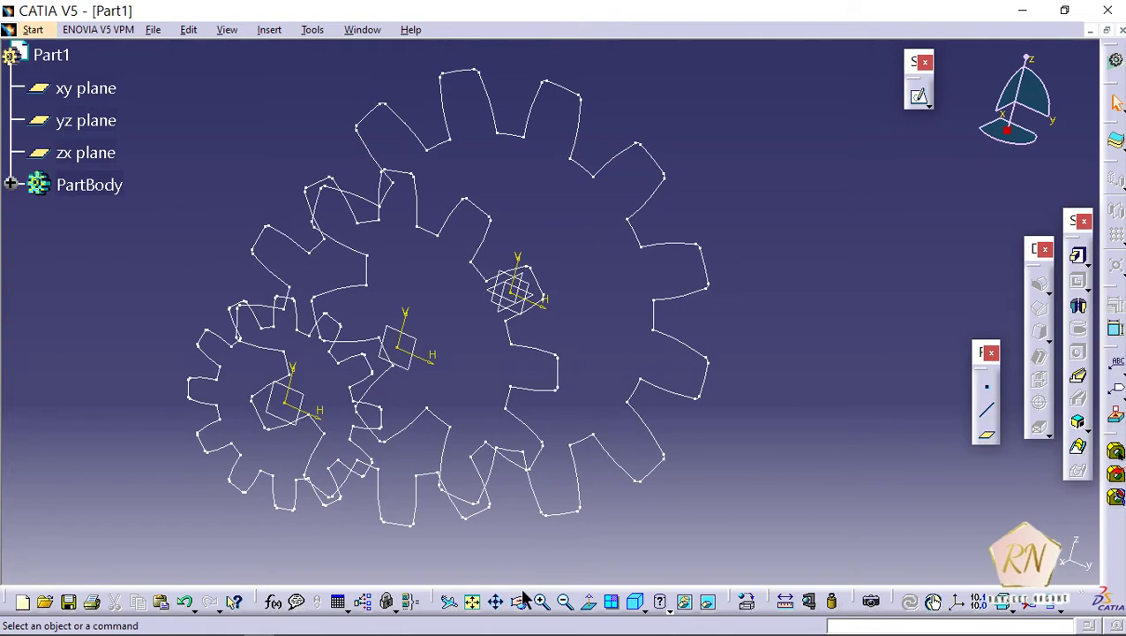
mouse_move(575, 291)
left_mouse_down()
mouse_move(525, 299)
mouse_move(510, 246)
mouse_move(626, 232)
mouse_move(663, 246)
mouse_move(671, 226)
mouse_move(687, 226)
mouse_move(686, 249)
mouse_move(726, 279)
mouse_move(696, 241)
mouse_move(712, 216)
mouse_move(717, 246)
mouse_move(656, 305)
mouse_move(647, 258)
mouse_move(667, 265)
left_mouse_up()
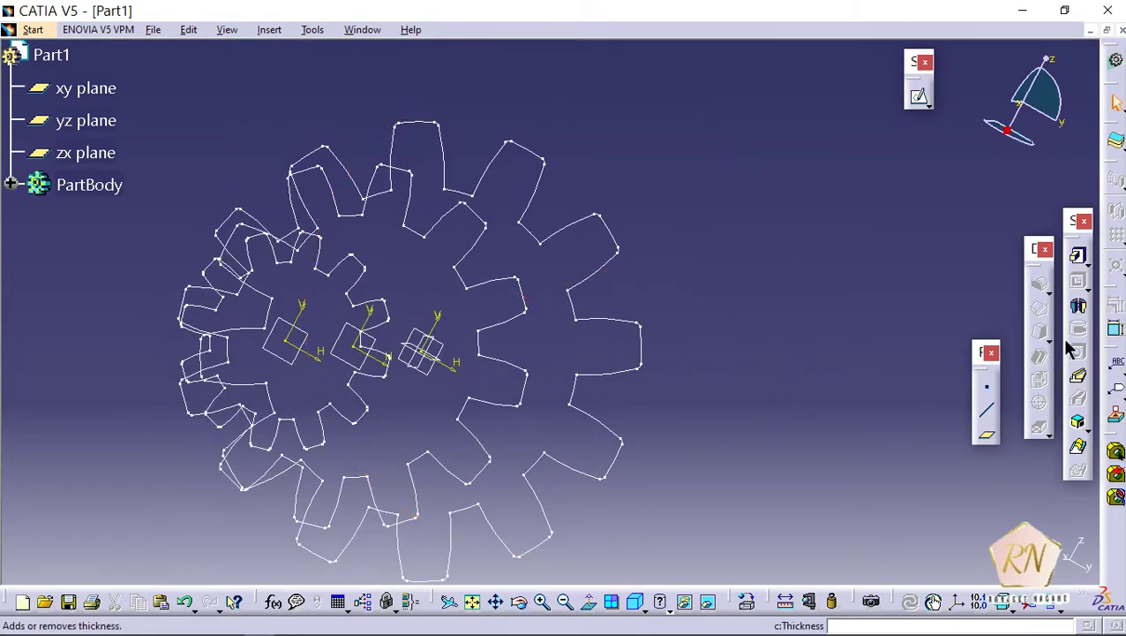
Step: Start a Multi-Sections Solid and set its sections coupling to Tangency
left_click(1077, 450)
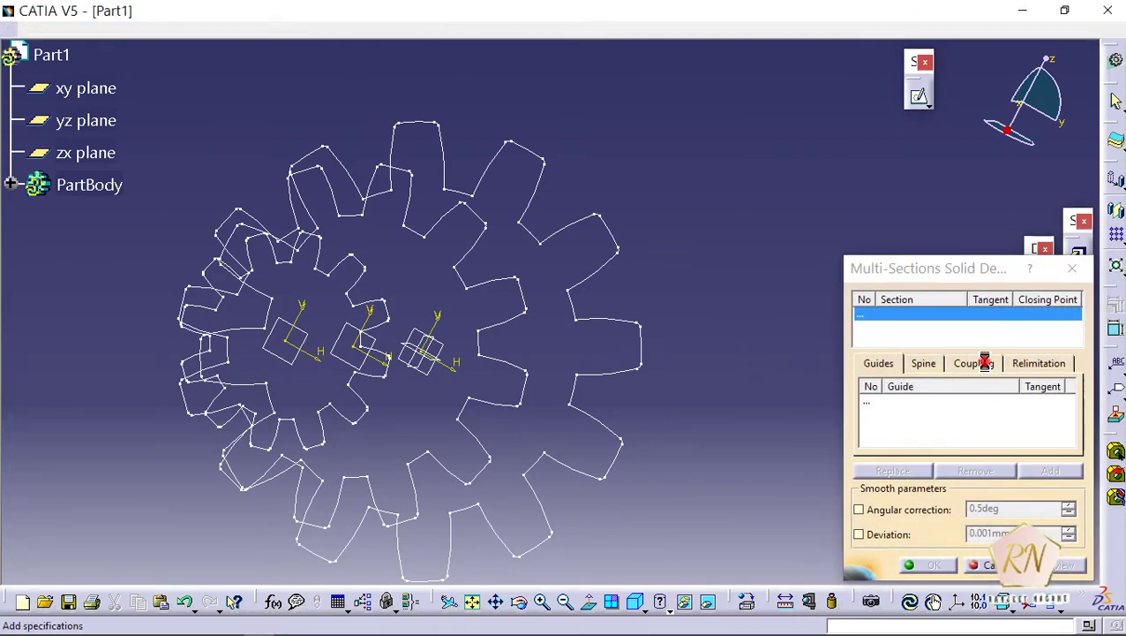
left_click(971, 363)
left_click(1069, 388)
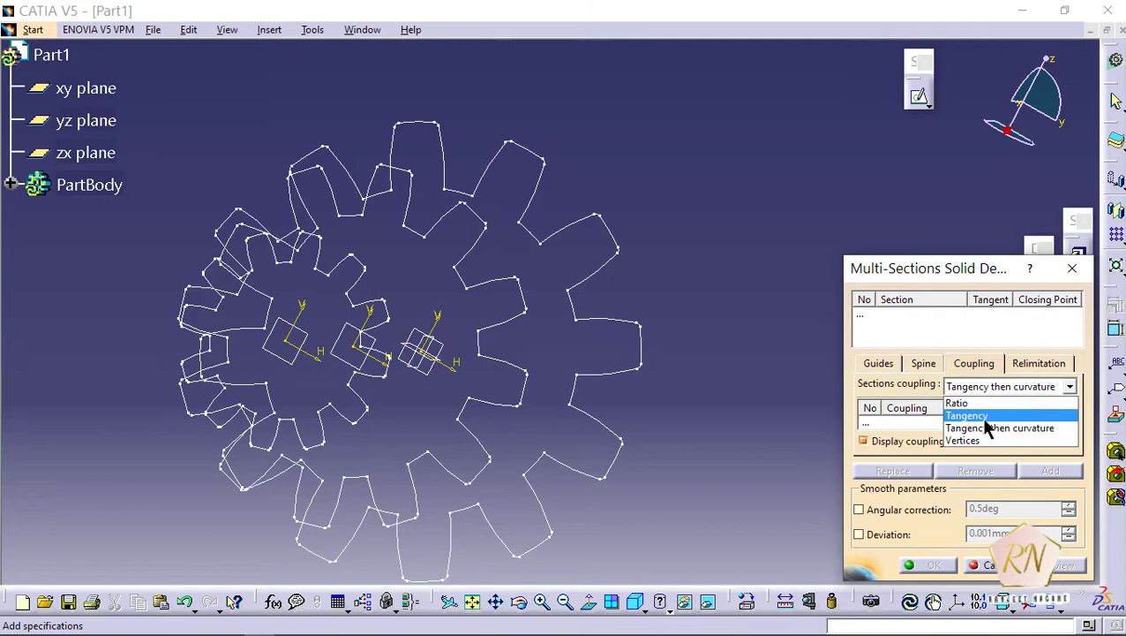
left_click(984, 416)
Step: Add Sketch.1, Sketch.2 and Sketch.3, from the largest gear profile to the smallest, as the solid's sections
left_click(862, 314)
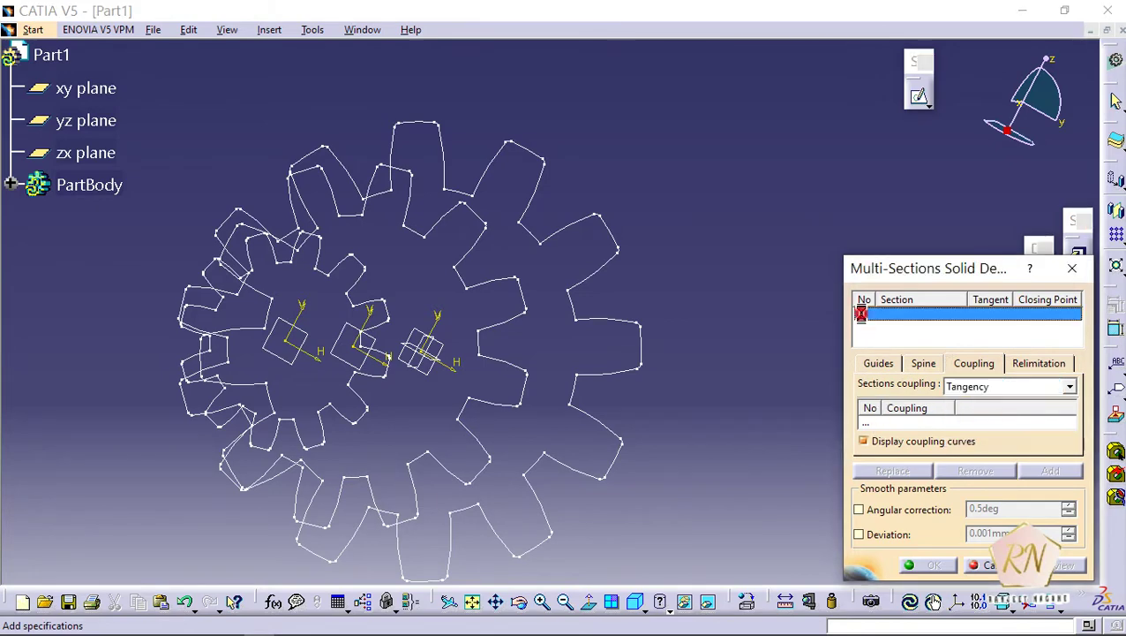
left_click(589, 321)
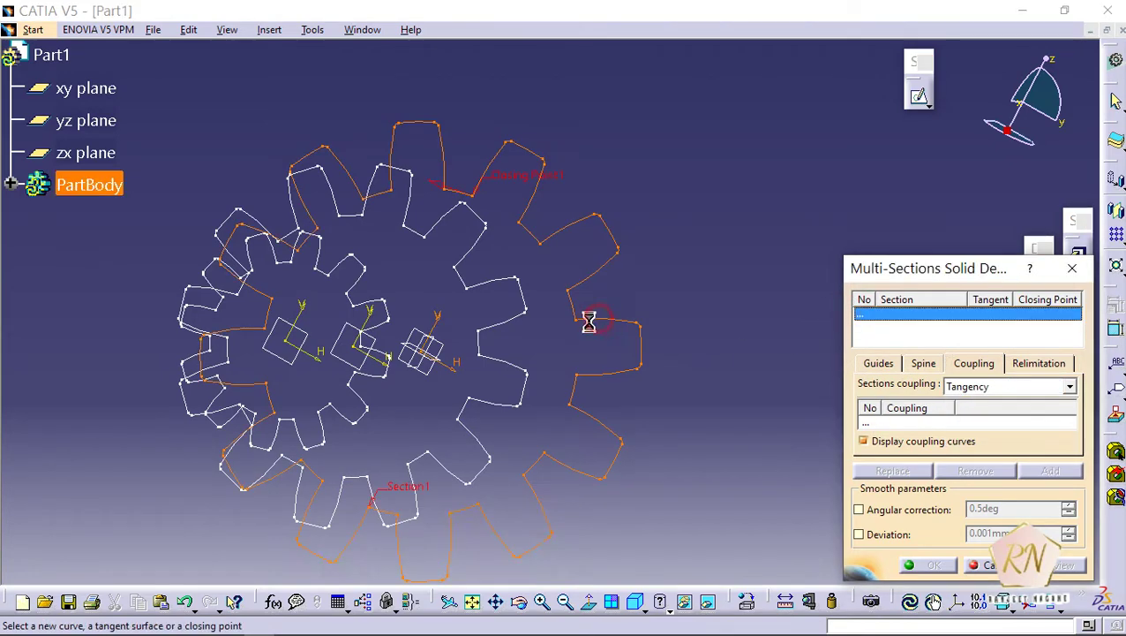
left_click(508, 327)
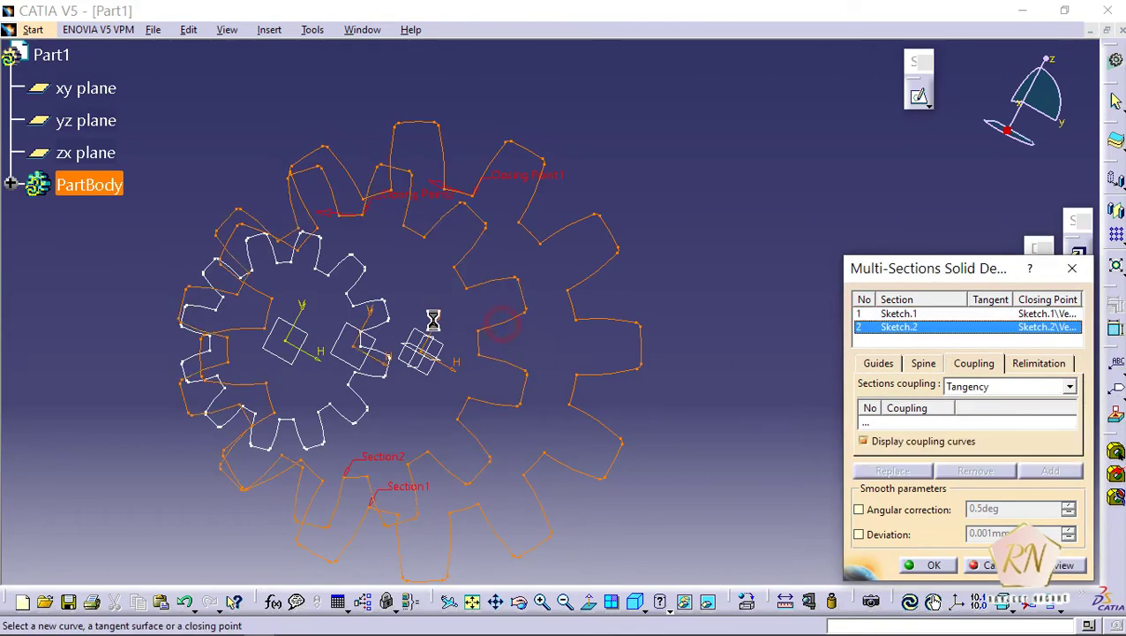
left_click(380, 322)
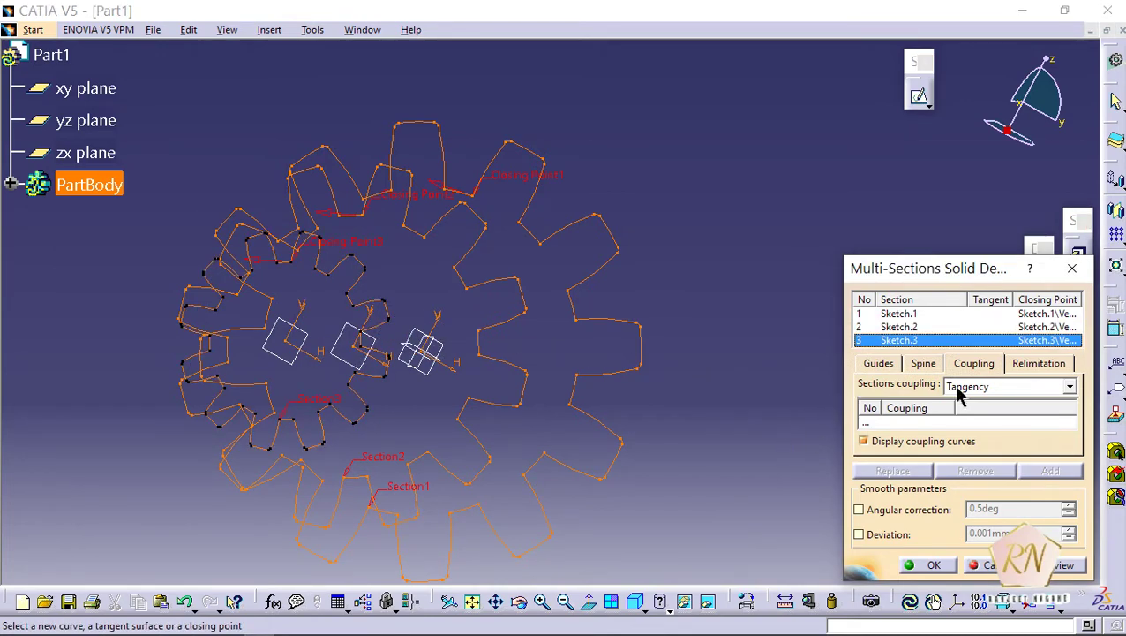
Step: Add a first coupling that links the closing-point vertices of Sketch.1, Sketch.2 and Sketch.3
left_click(877, 426)
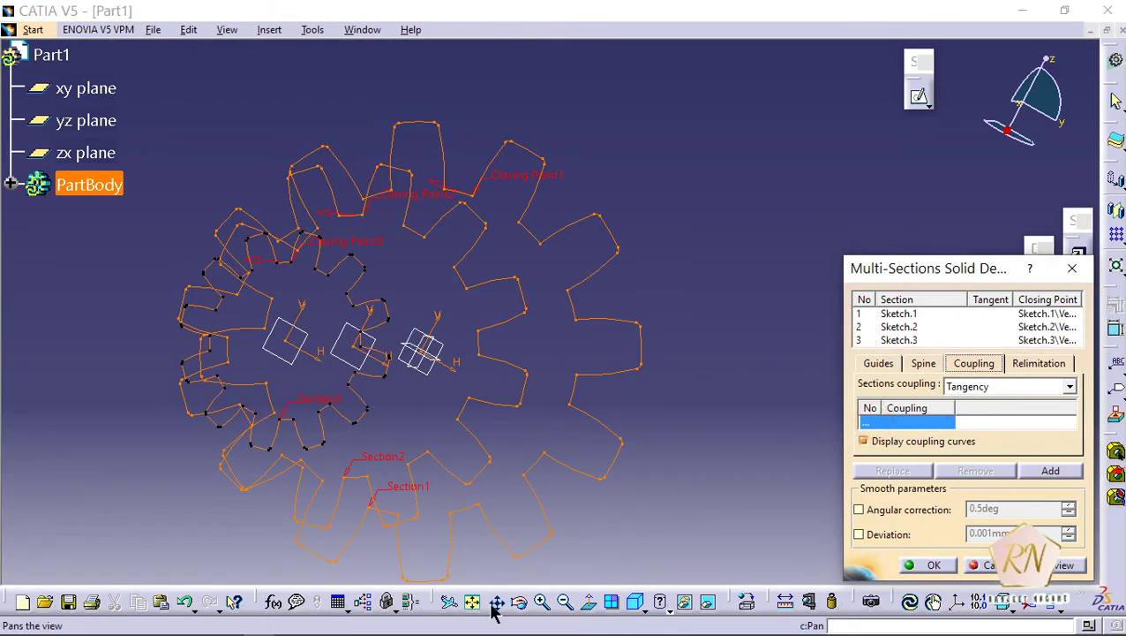
left_click(520, 609)
left_click_drag(488, 548, 634, 475)
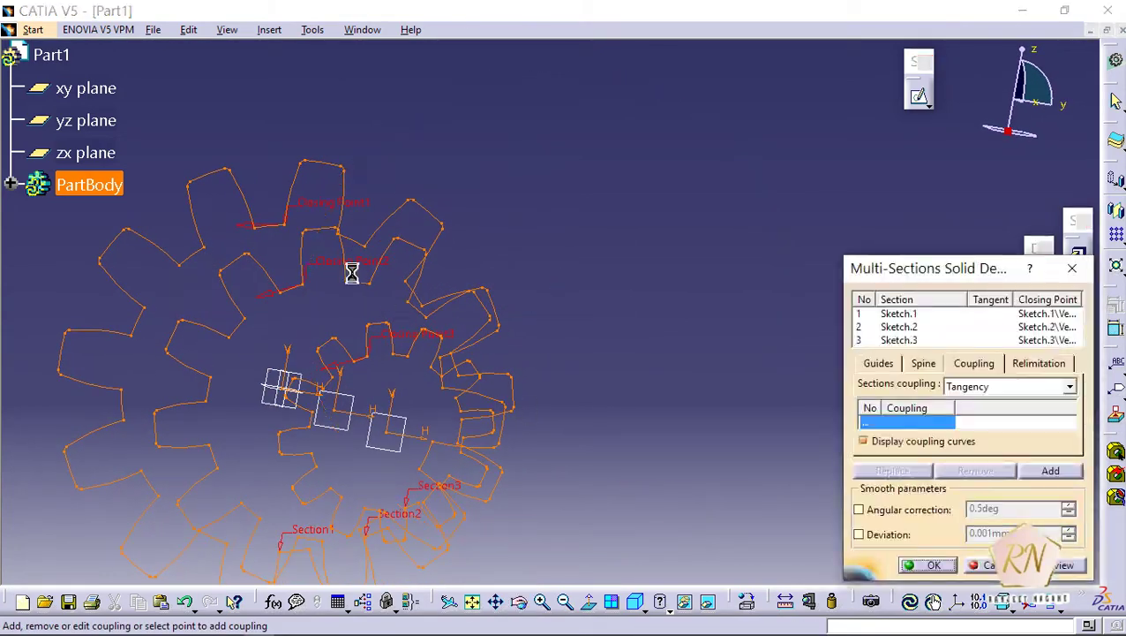
left_click(284, 226)
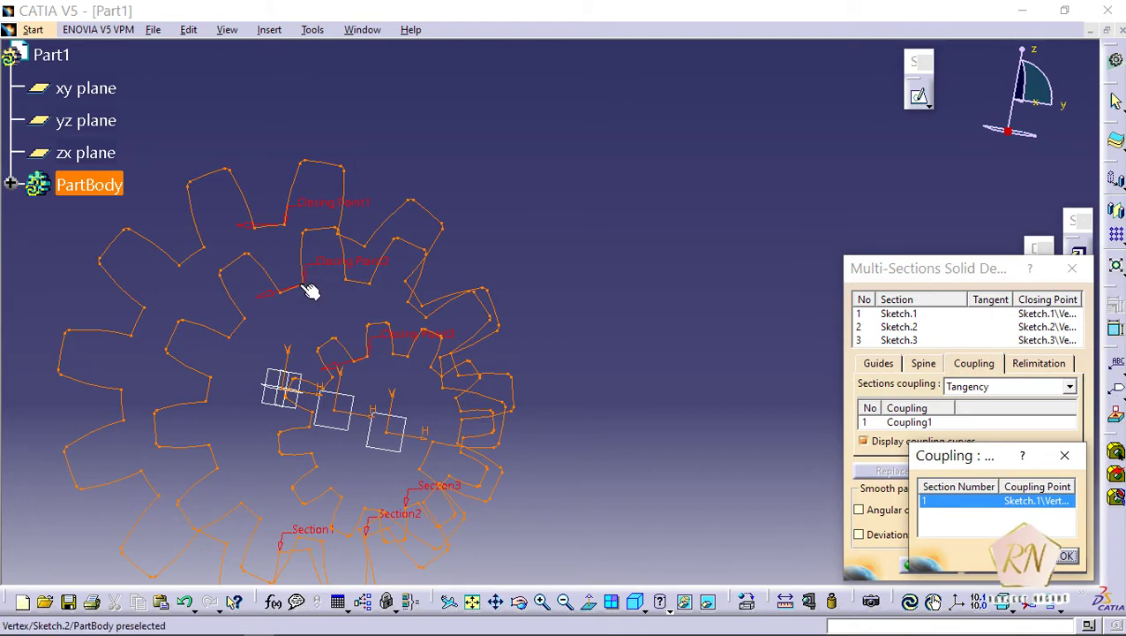
left_click(300, 287)
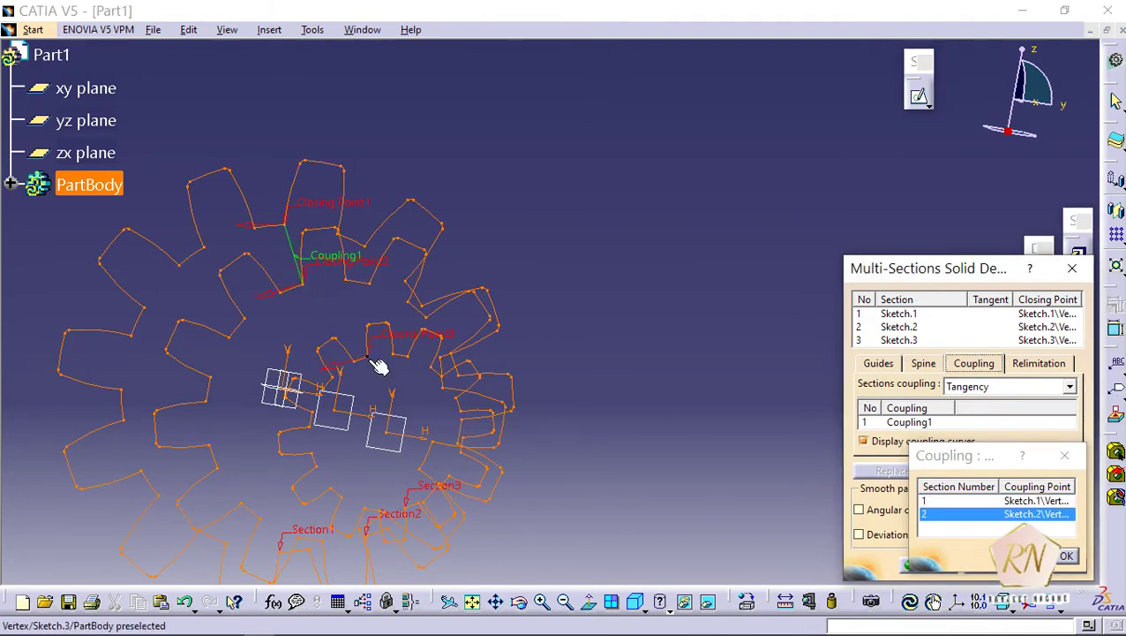
left_click(377, 363)
Step: Add a second coupling through the tooth-root vertices at the Section1, Section2 and Section3 labels and create the multi-sections solid
left_click_drag(517, 600, 340, 36)
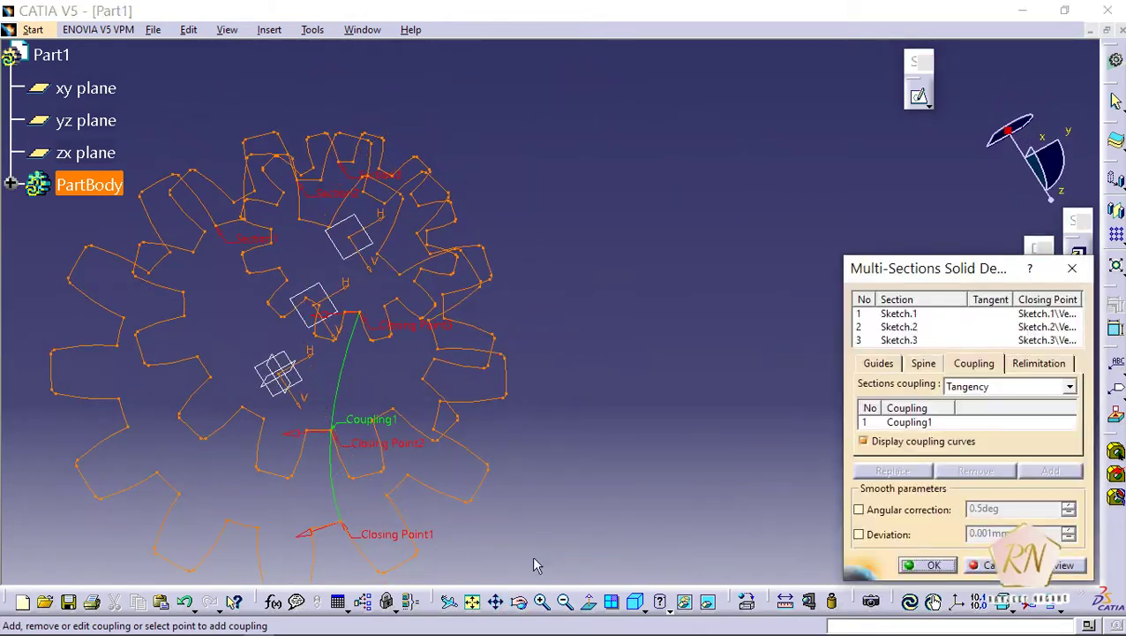
left_click_drag(517, 600, 439, 214)
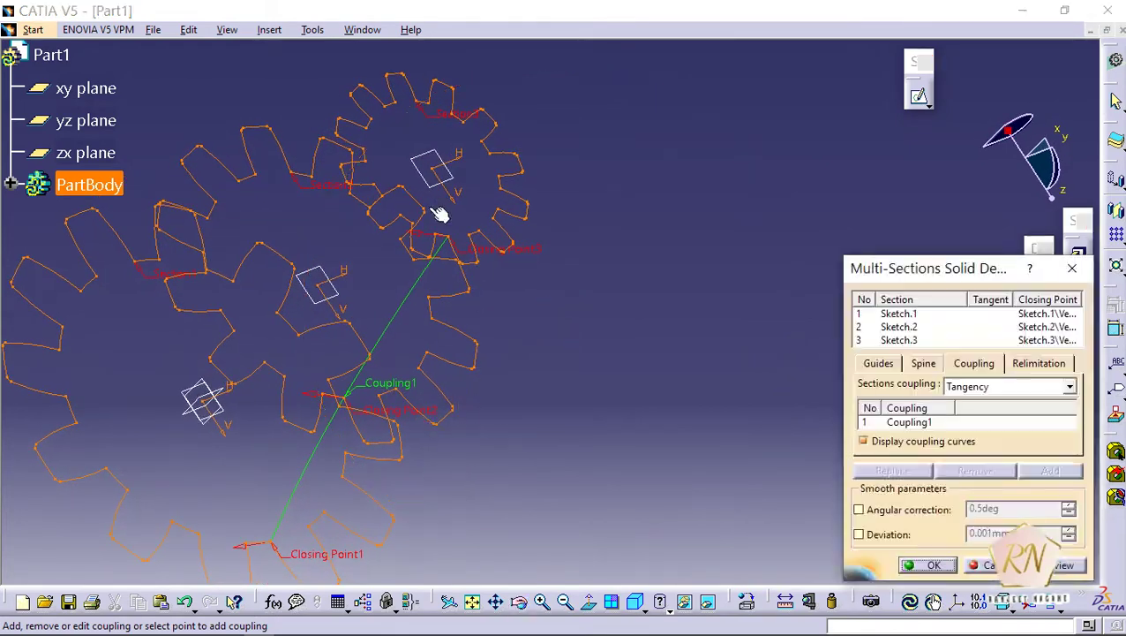
left_click(427, 108)
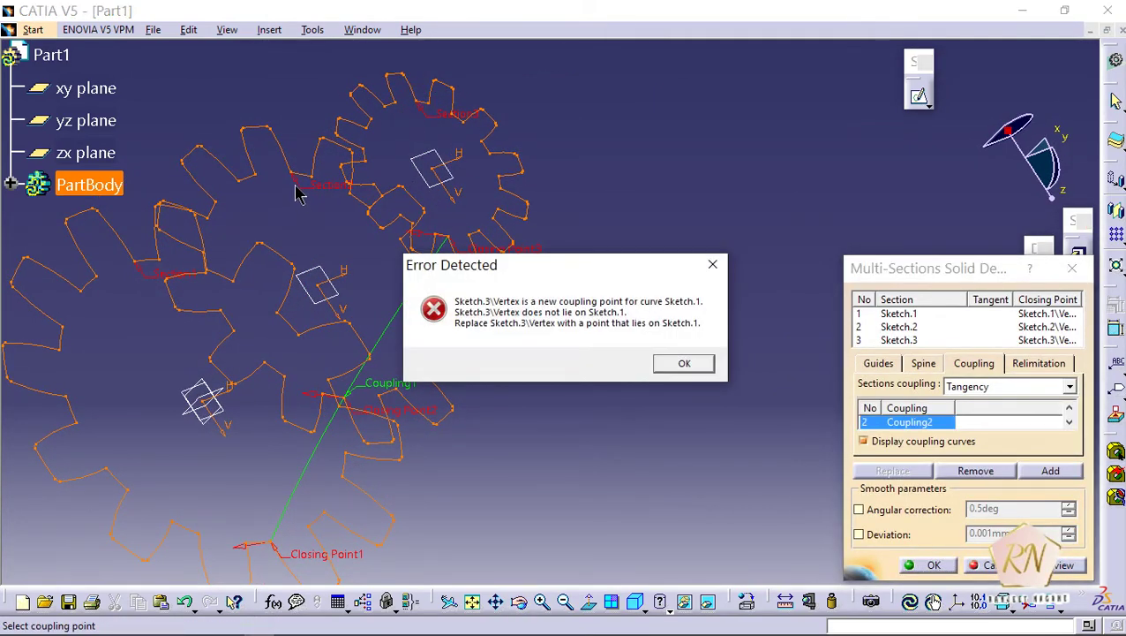
left_click(682, 367)
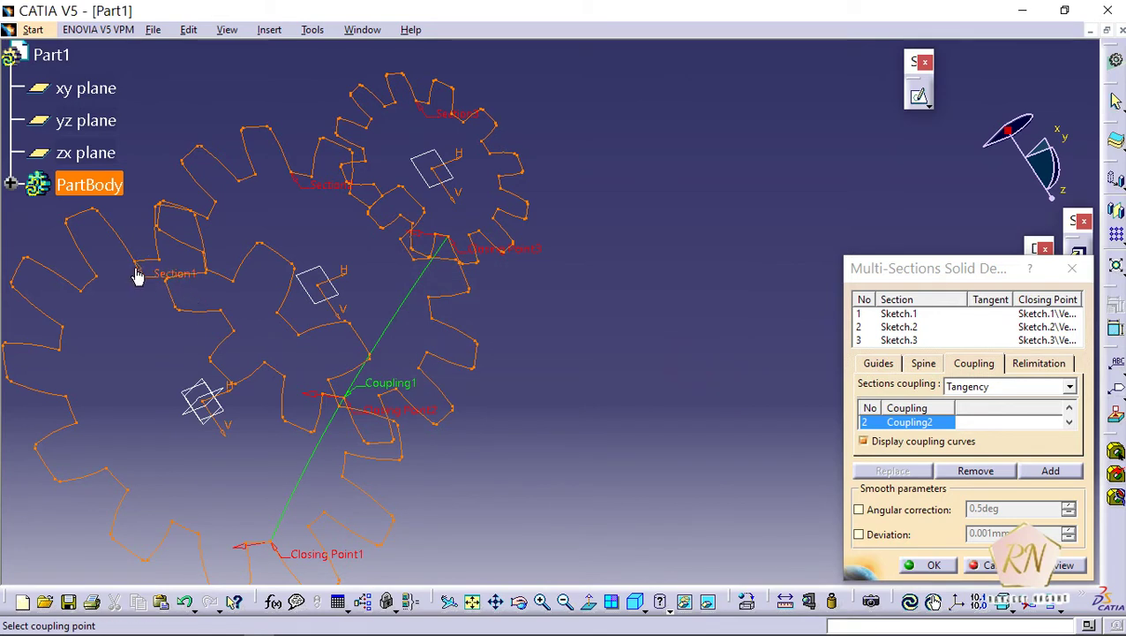
left_click(139, 264)
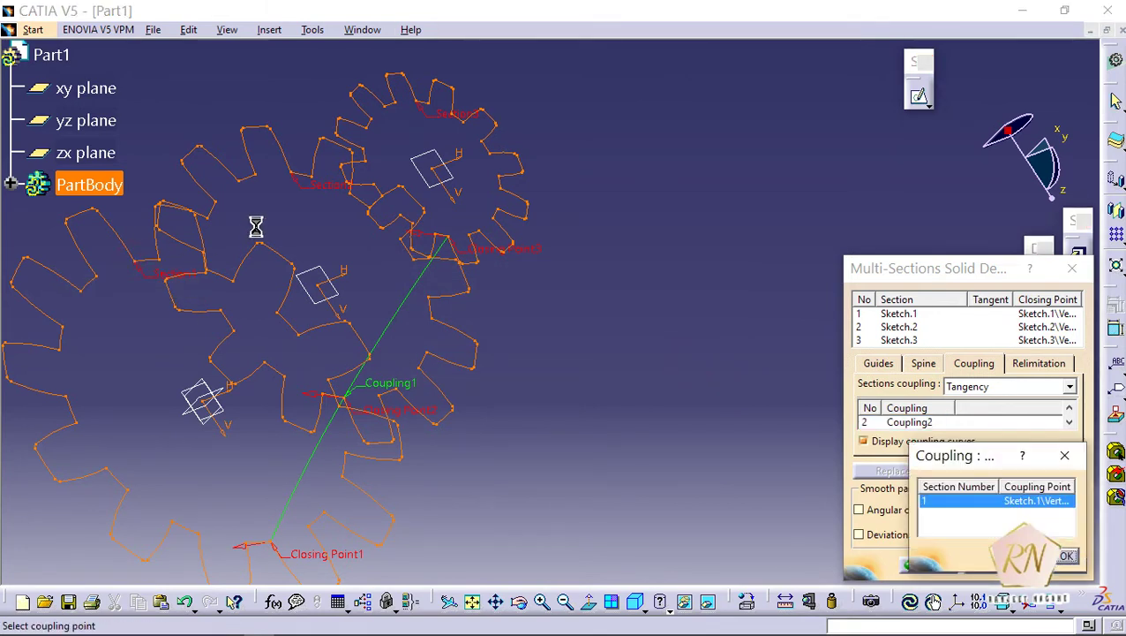
left_click(300, 177)
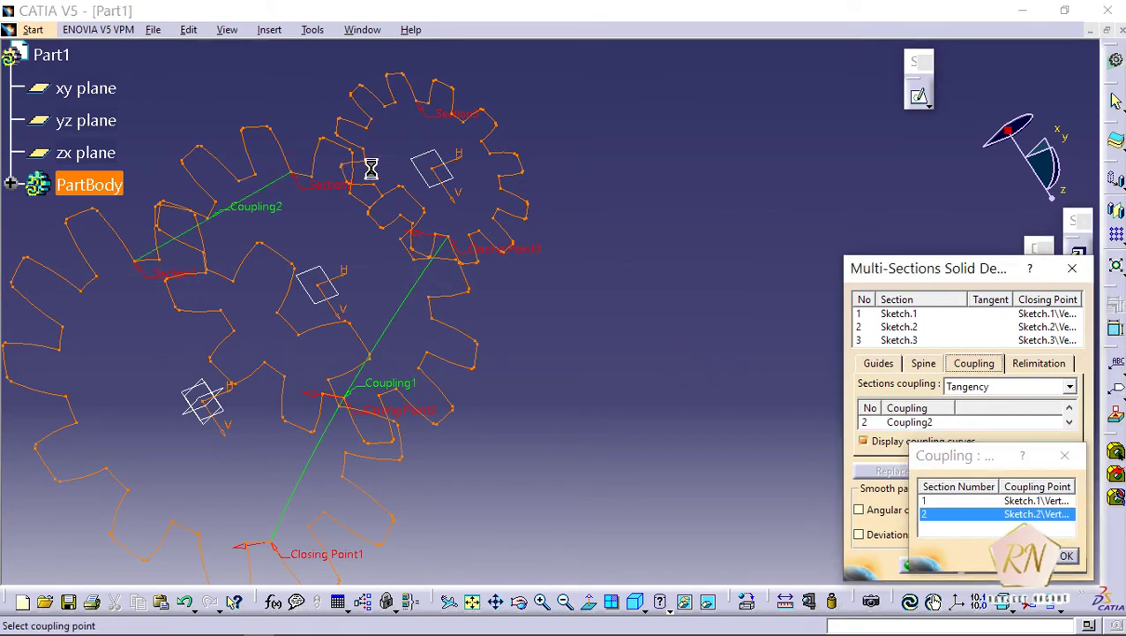
left_click(424, 107)
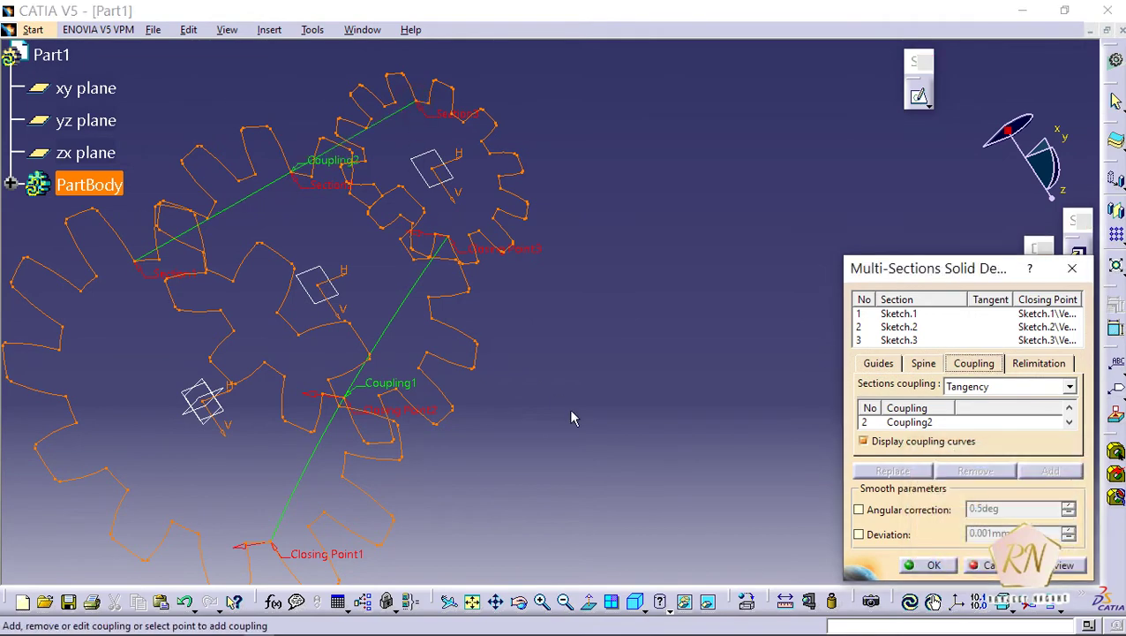
left_click(939, 572)
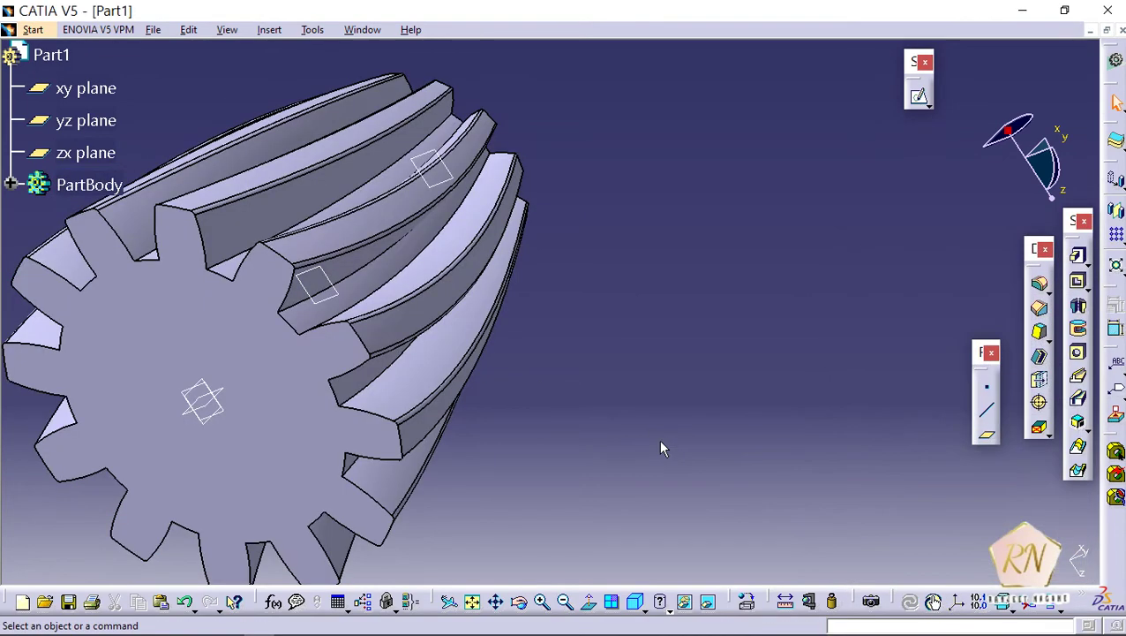
Step: Hide the offset planes at the gear's small end and midway along the solid
left_click(565, 600)
left_click(518, 600)
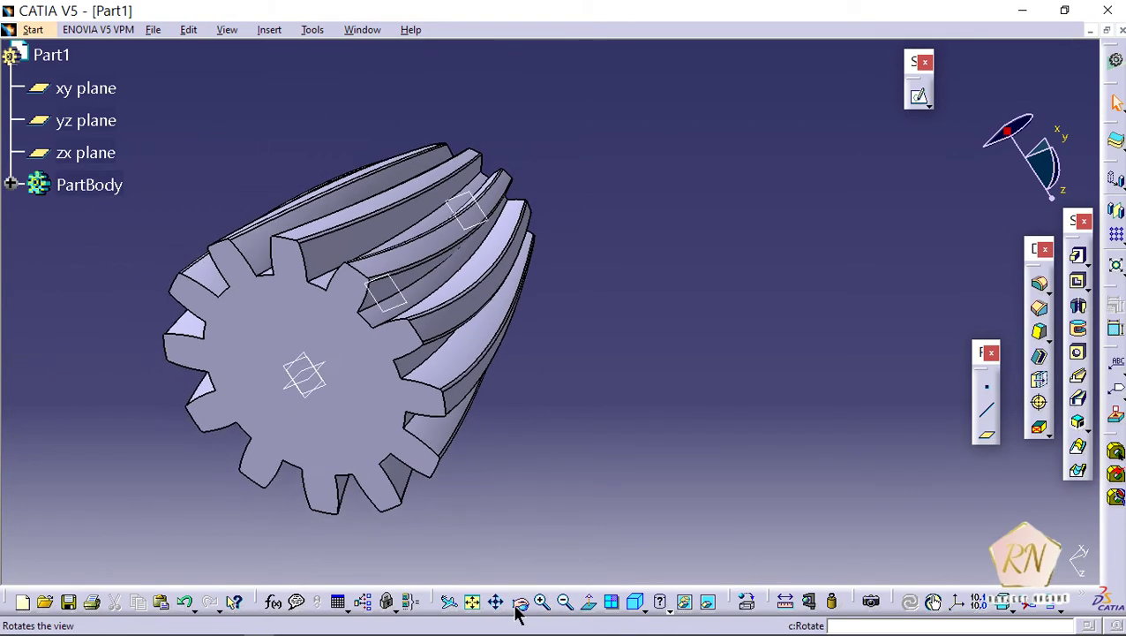
left_click_drag(481, 488, 890, 129)
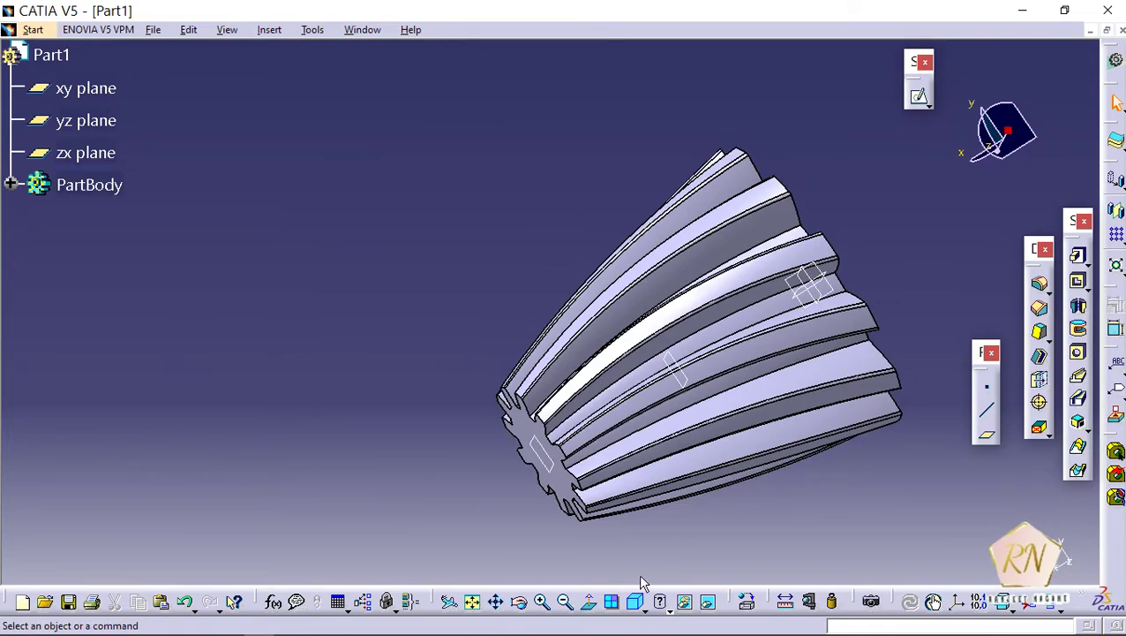
left_click(521, 600)
left_click_drag(556, 512, 566, 495)
left_click_drag(578, 397, 552, 371)
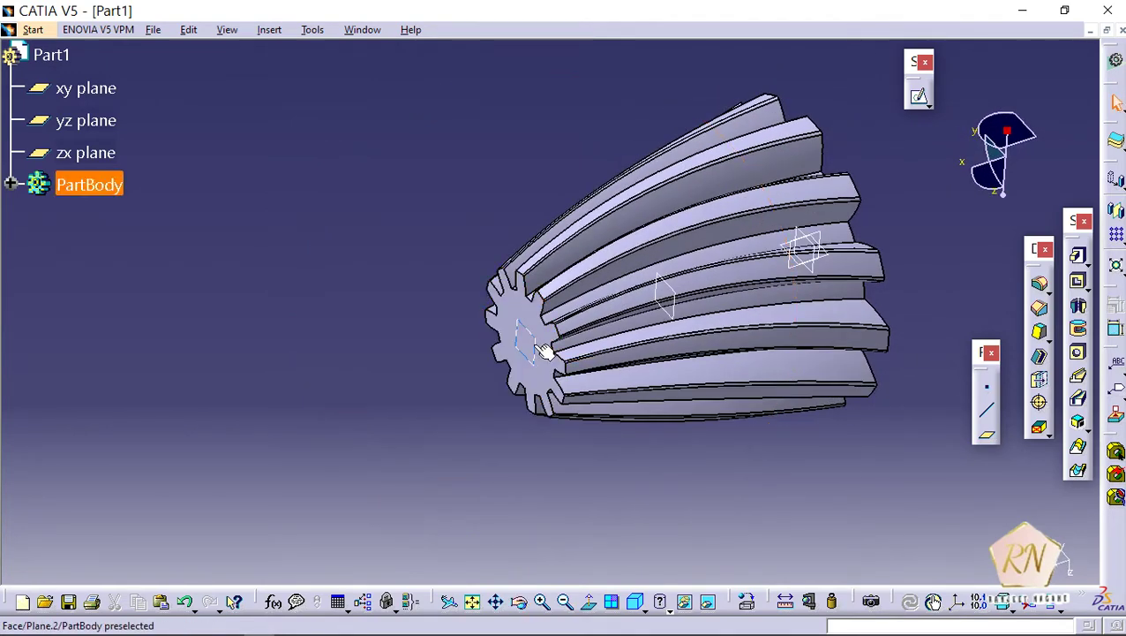
right_click(534, 347)
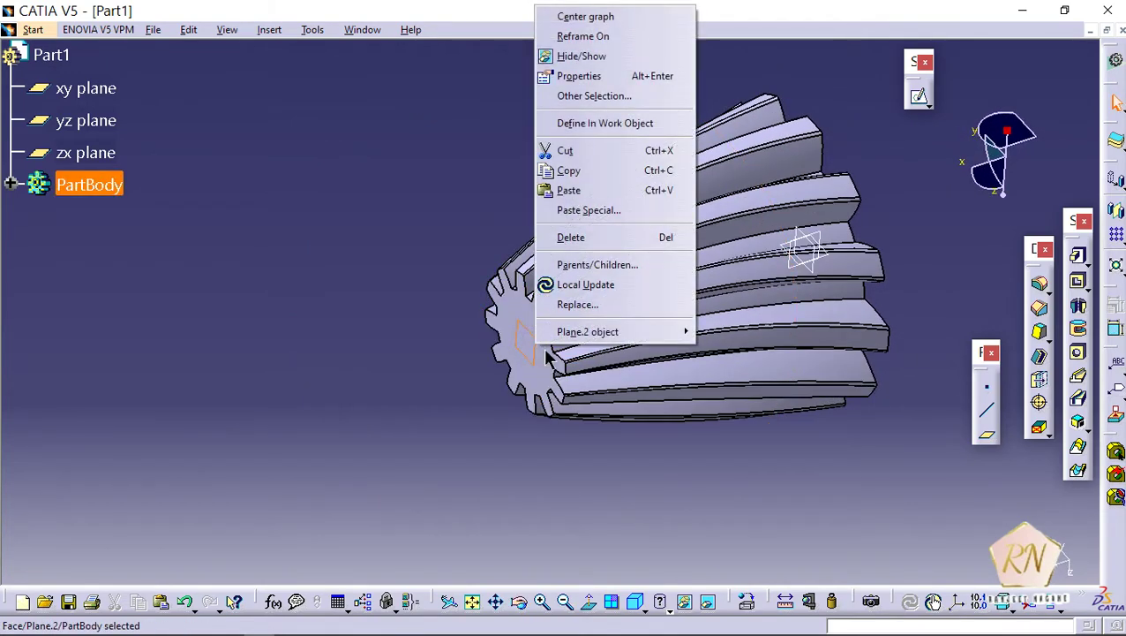
left_click(582, 58)
right_click(675, 300)
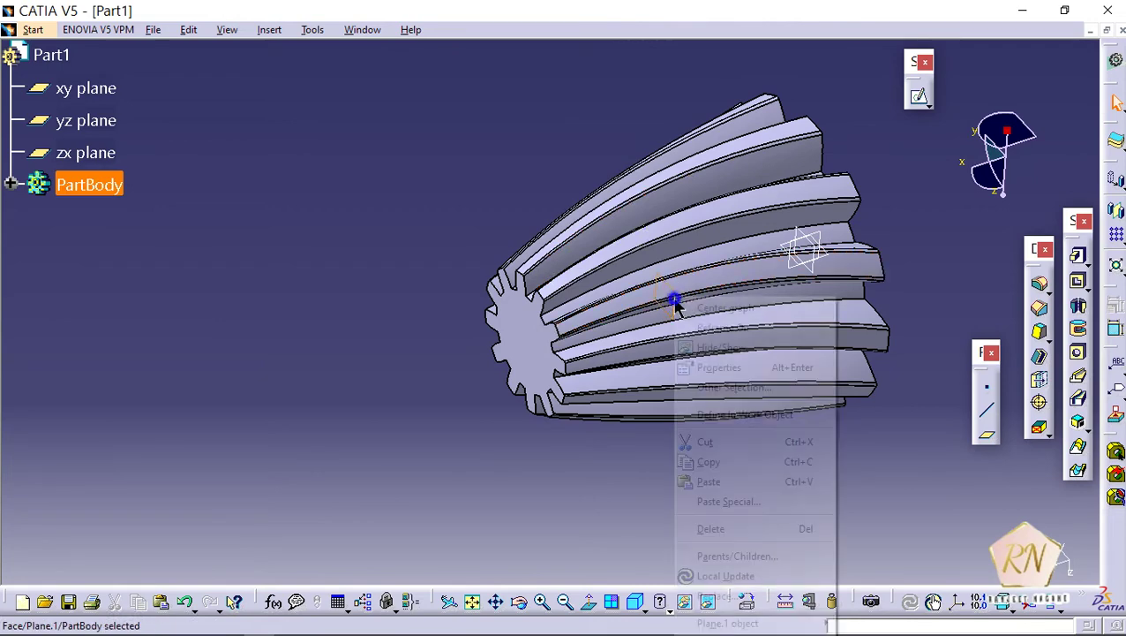
left_click(721, 346)
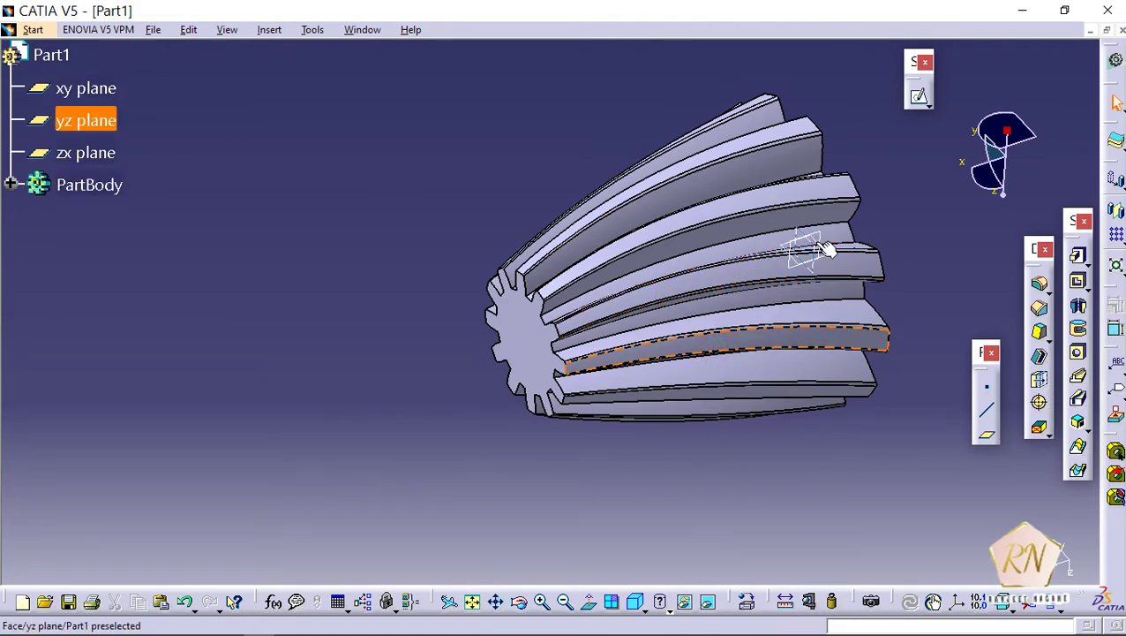
Step: Hide the yz plane and the xy plane at the gear's large end
right_click(823, 250)
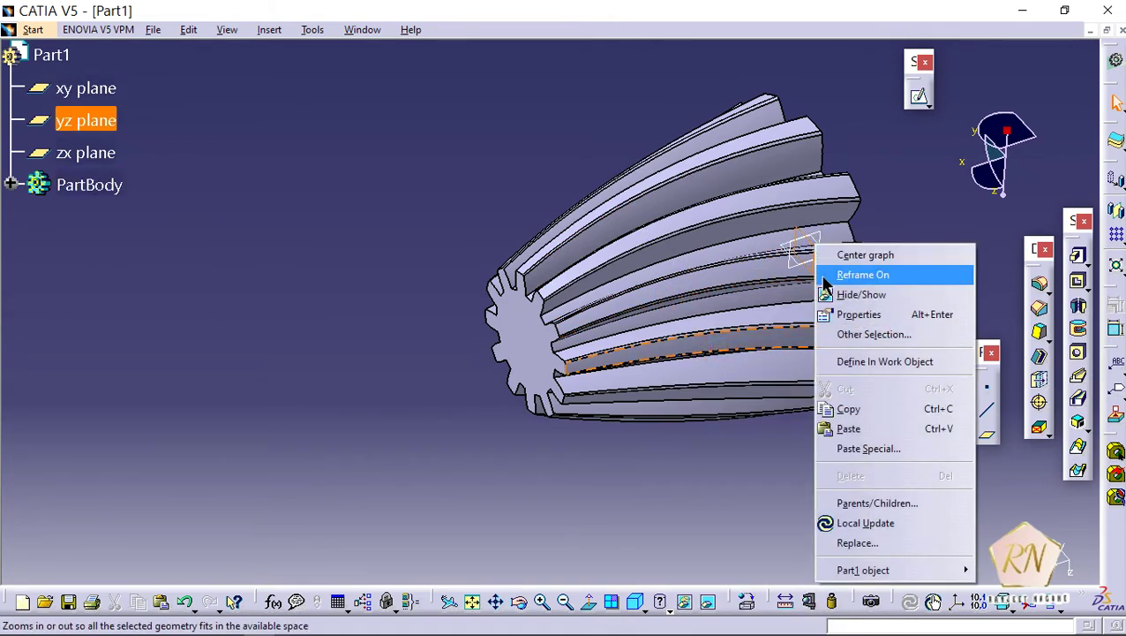
left_click(847, 295)
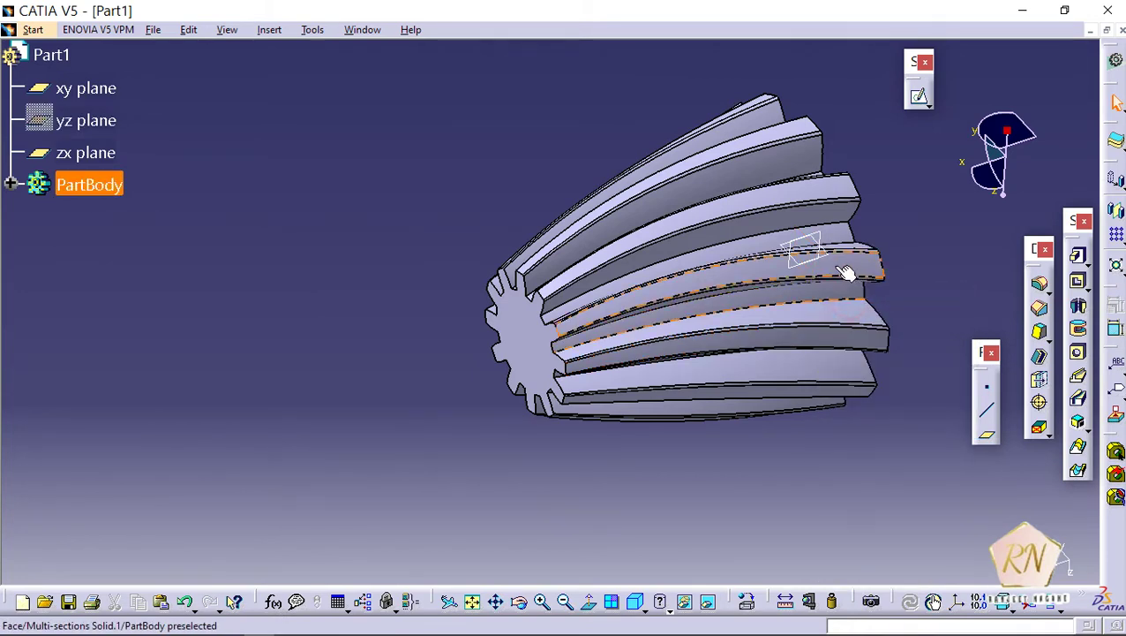
right_click(834, 258)
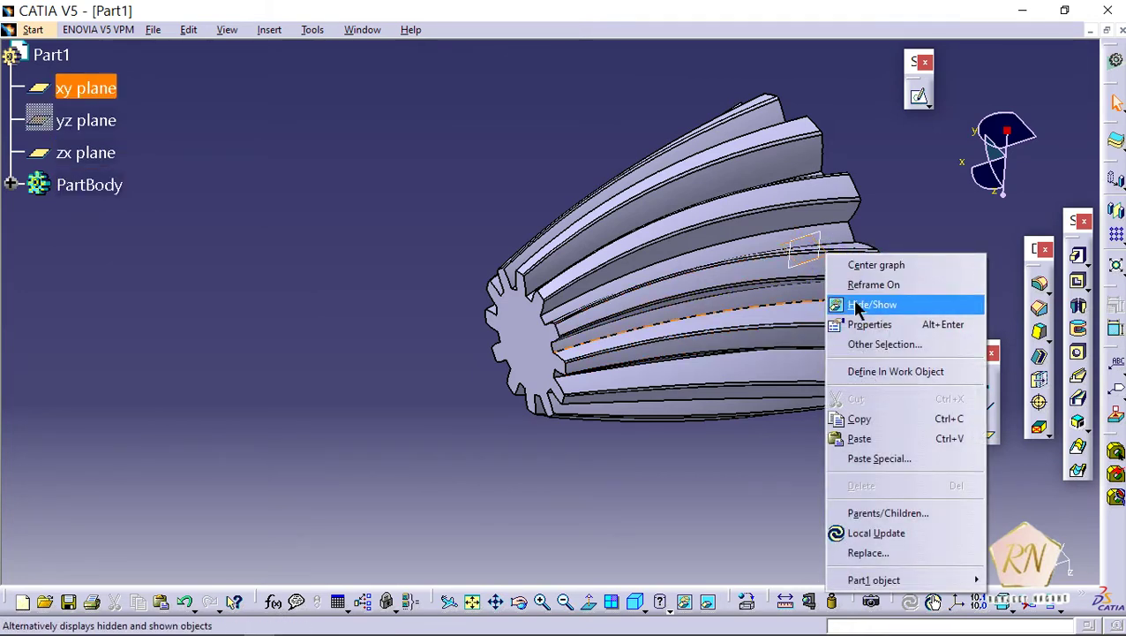
left_click(855, 305)
Step: Start a new sketch on the zx plane, with free space beside the gear's large end
left_click(817, 233)
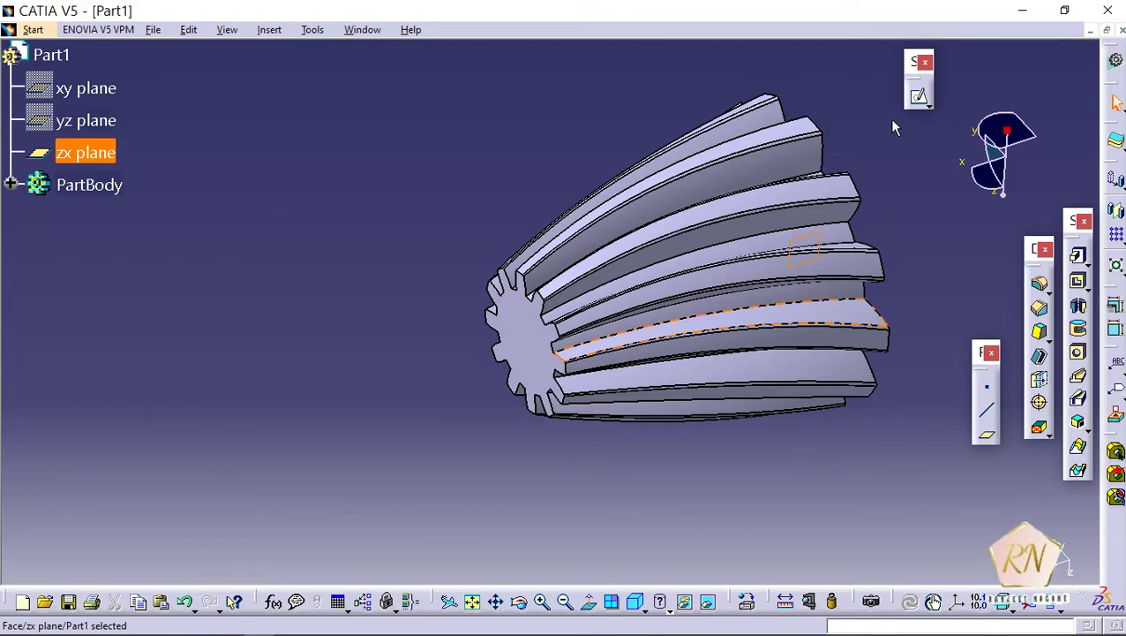
left_click(919, 97)
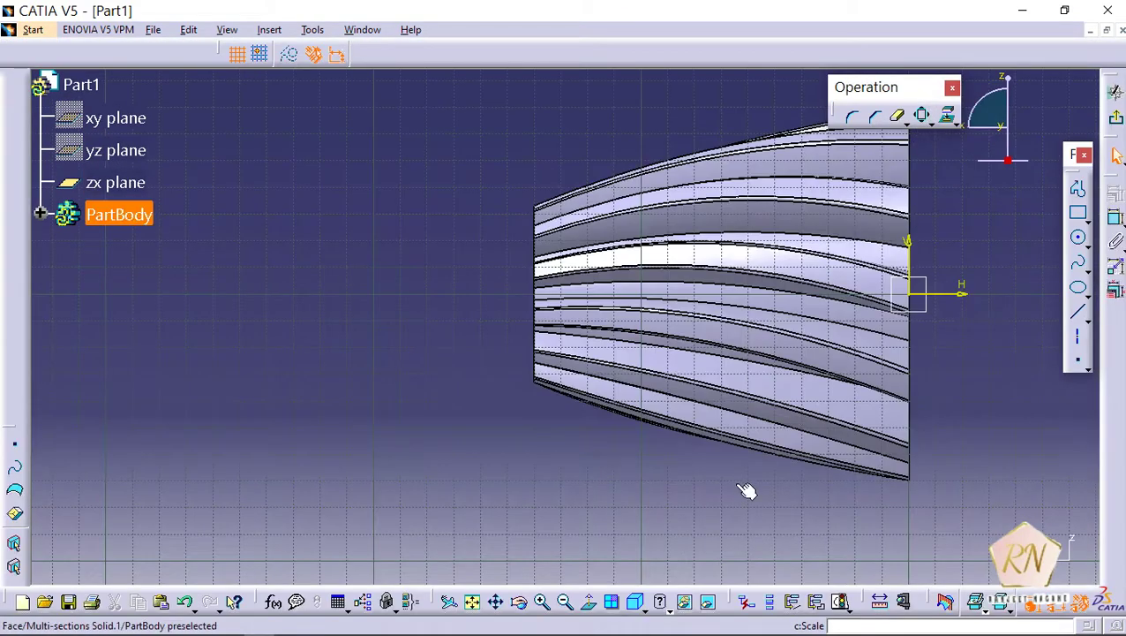
left_click(498, 603)
mouse_move(581, 447)
left_mouse_down()
mouse_move(335, 503)
mouse_move(146, 527)
mouse_move(46, 512)
left_mouse_up()
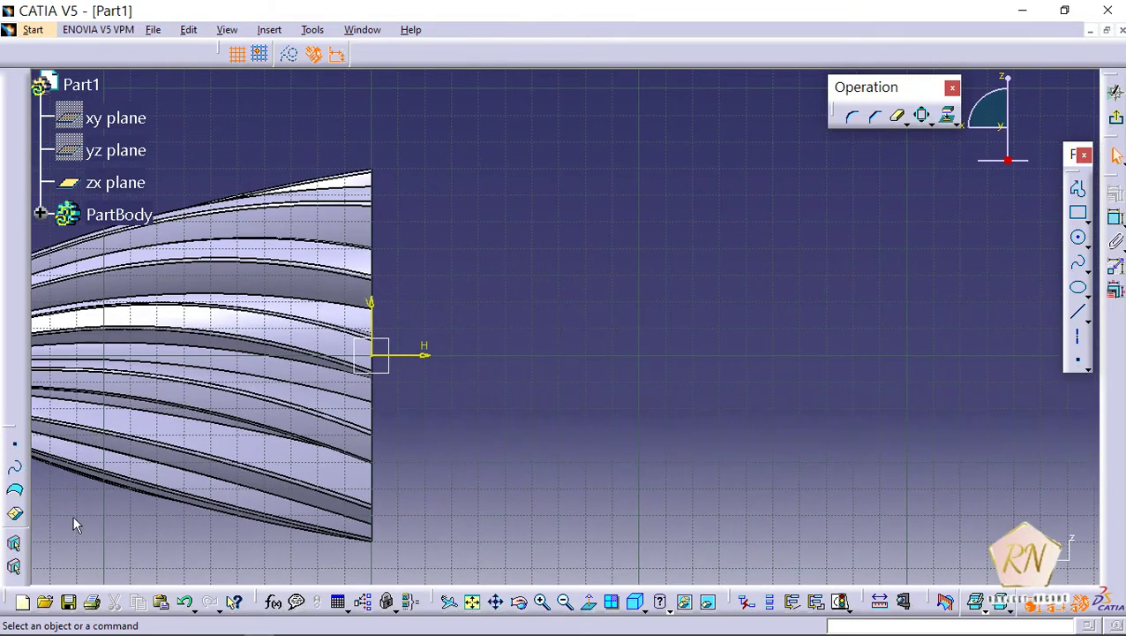
left_click(498, 604)
left_click_drag(512, 470, 370, 473)
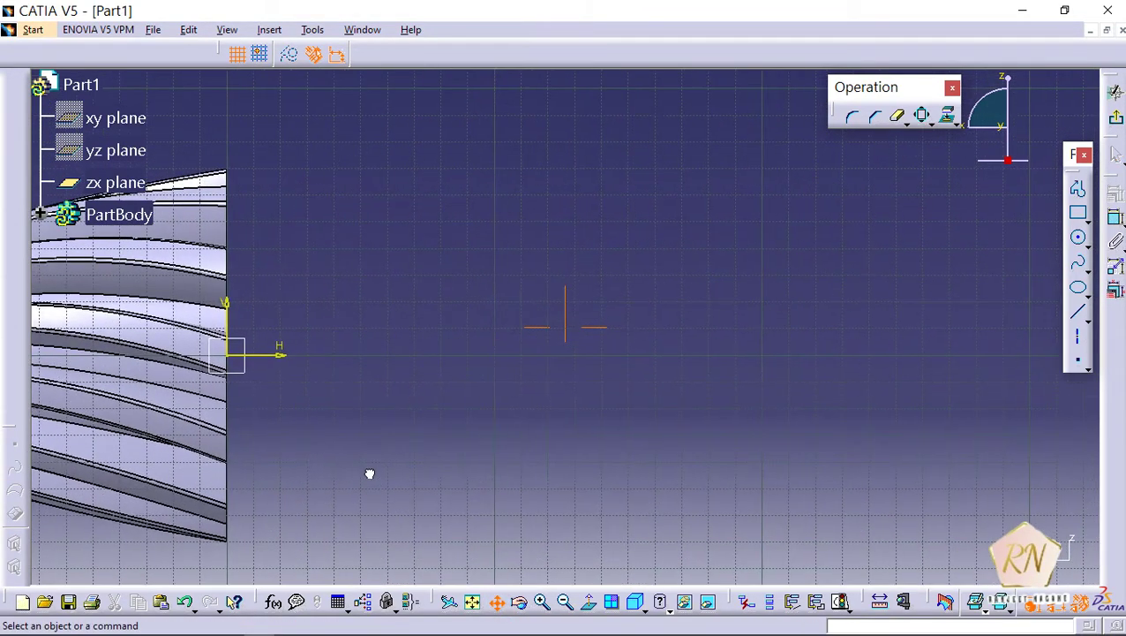
Step: Start a profile at the origin: about 50 mm up, about 10 mm outward, then a groove about 10 mm deep and back up to full height
left_click(1079, 191)
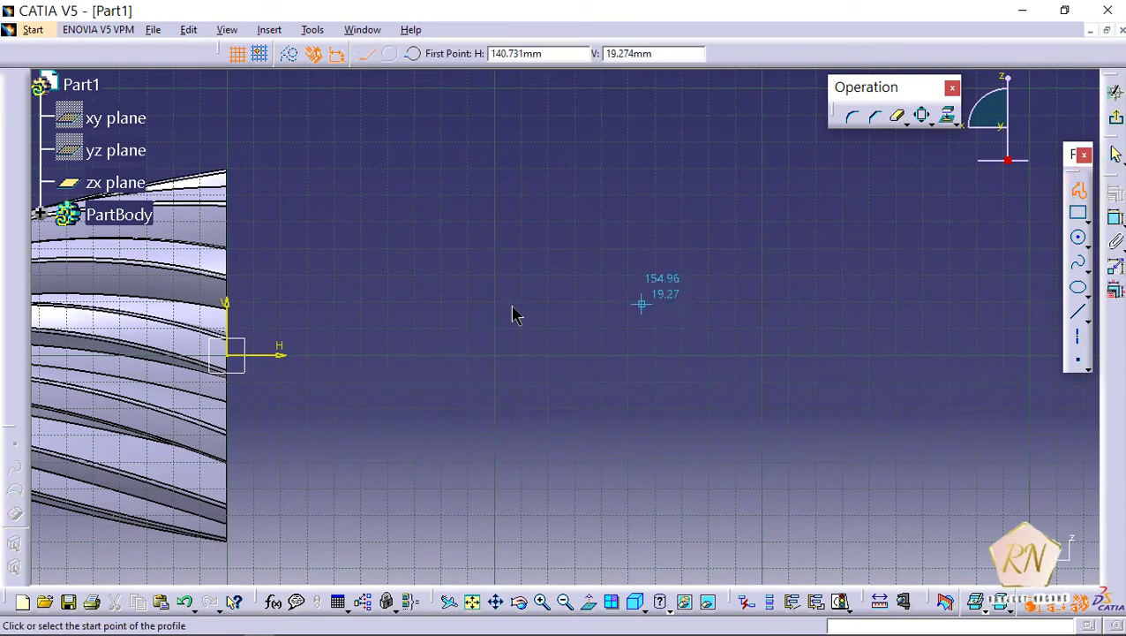
left_click(235, 357)
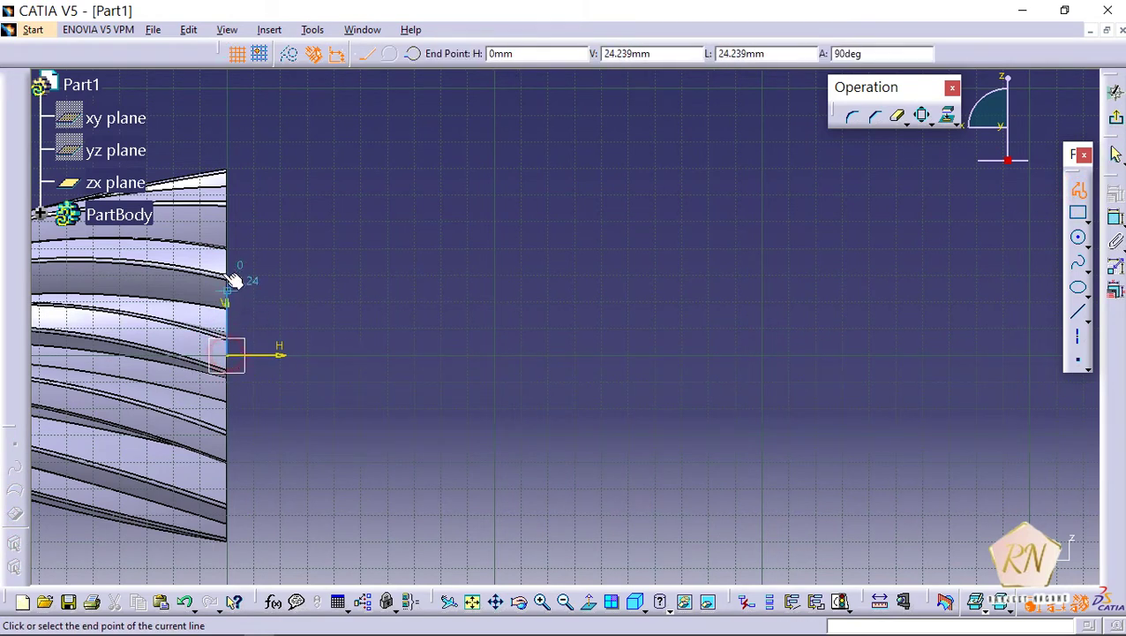
left_click(235, 223)
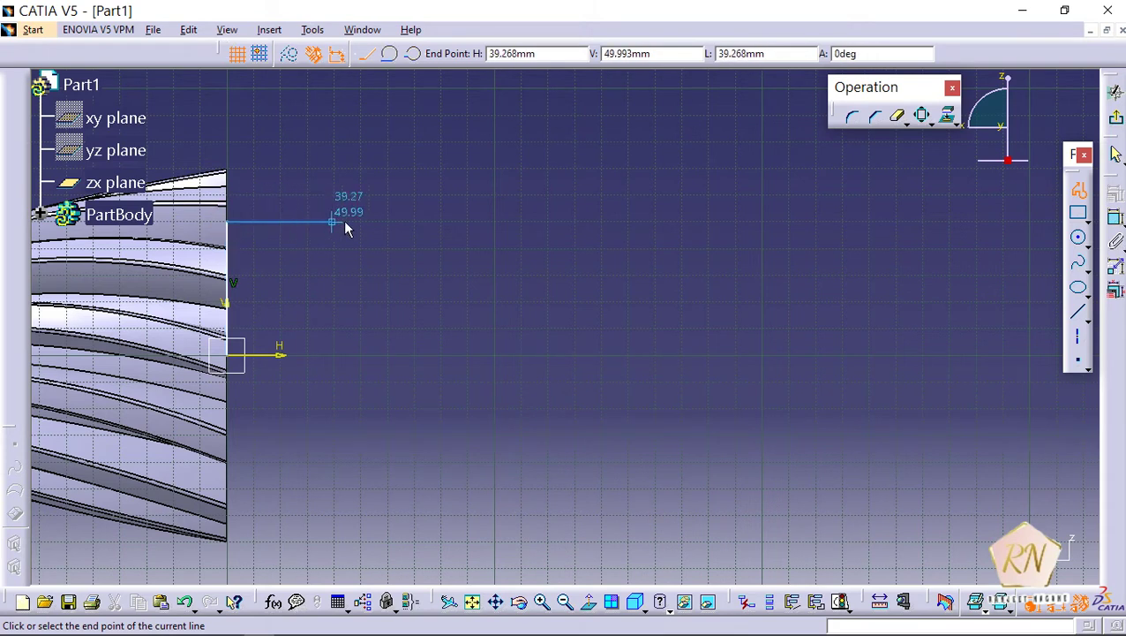
left_click(252, 222)
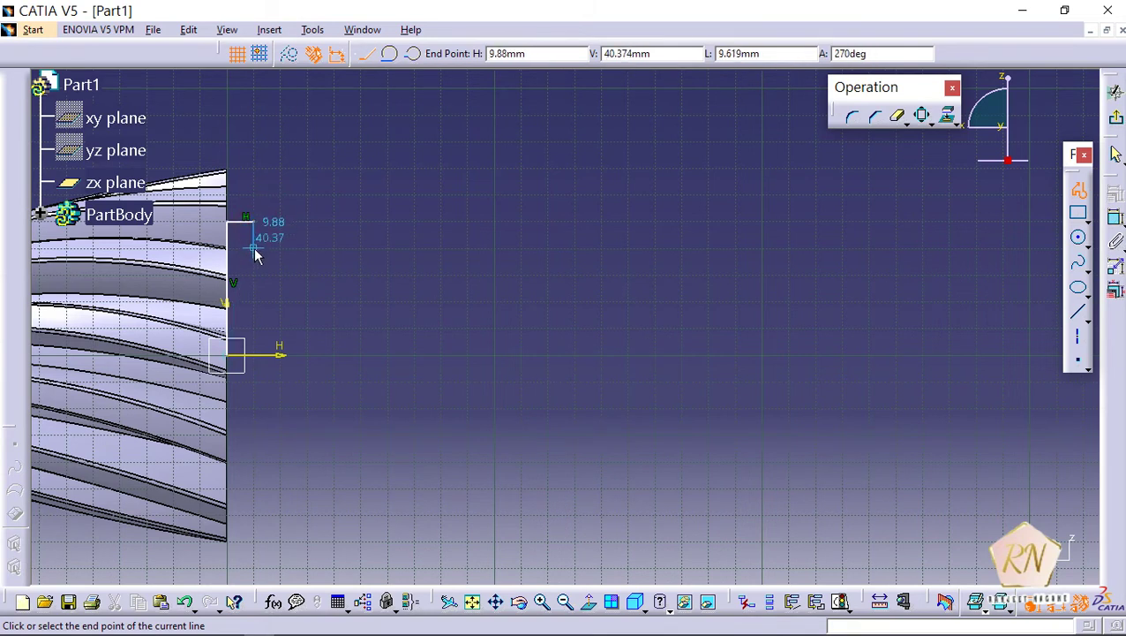
left_click(254, 249)
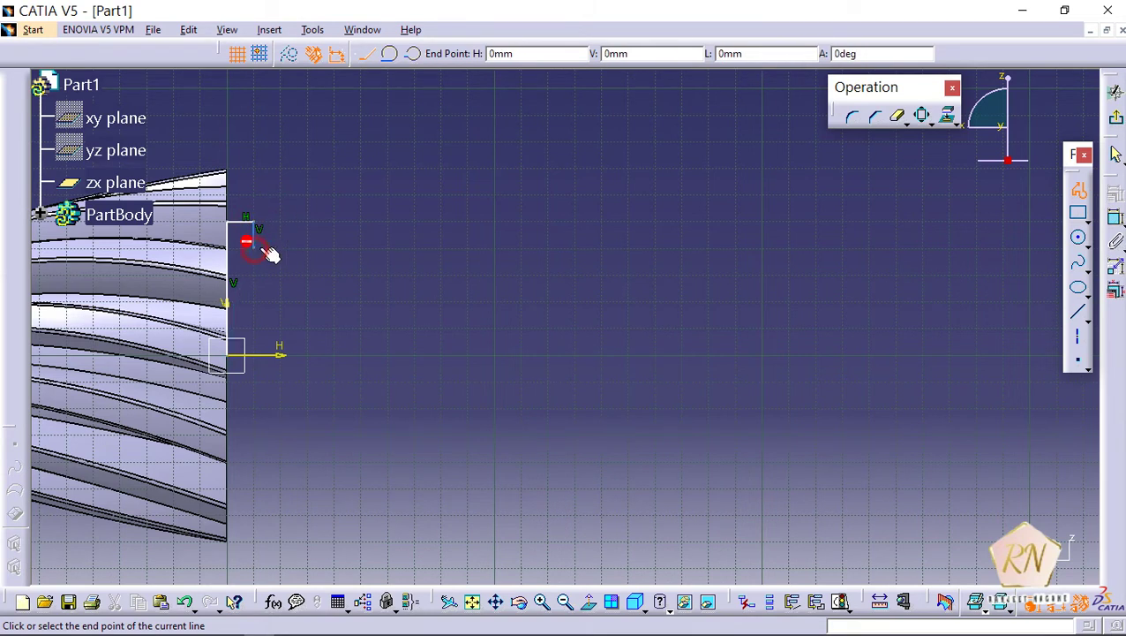
left_click(416, 248)
left_click(417, 222)
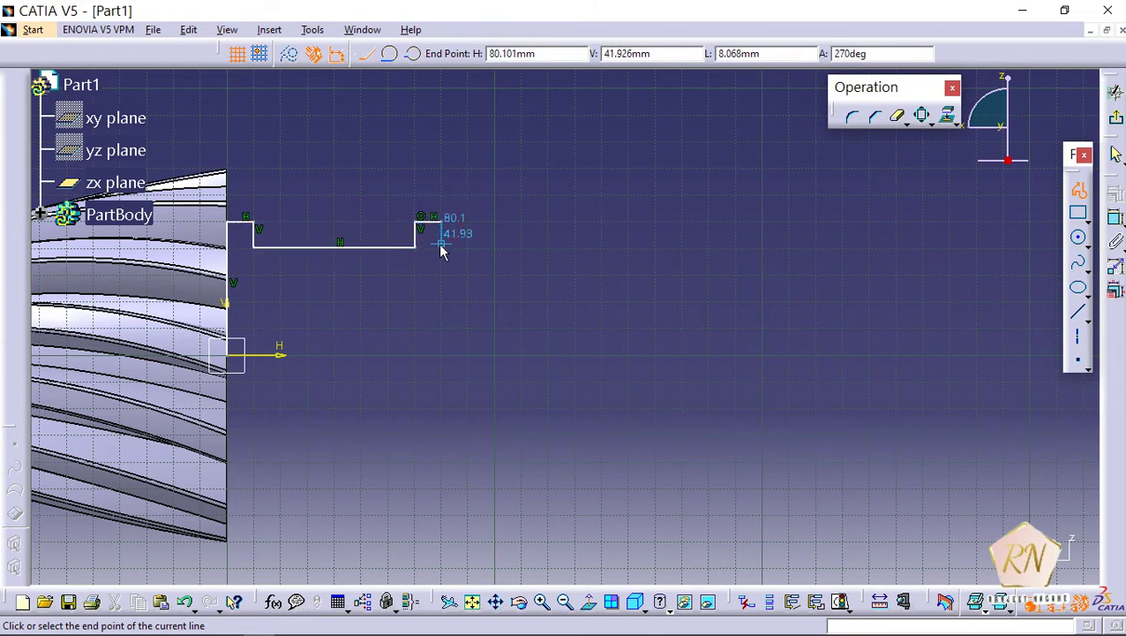
Step: Finish the profile: 10 mm drop, run to about 130 mm, slope up to full height at 140 mm, flat to 150 mm, down to the axis, close at origin
left_click(441, 247)
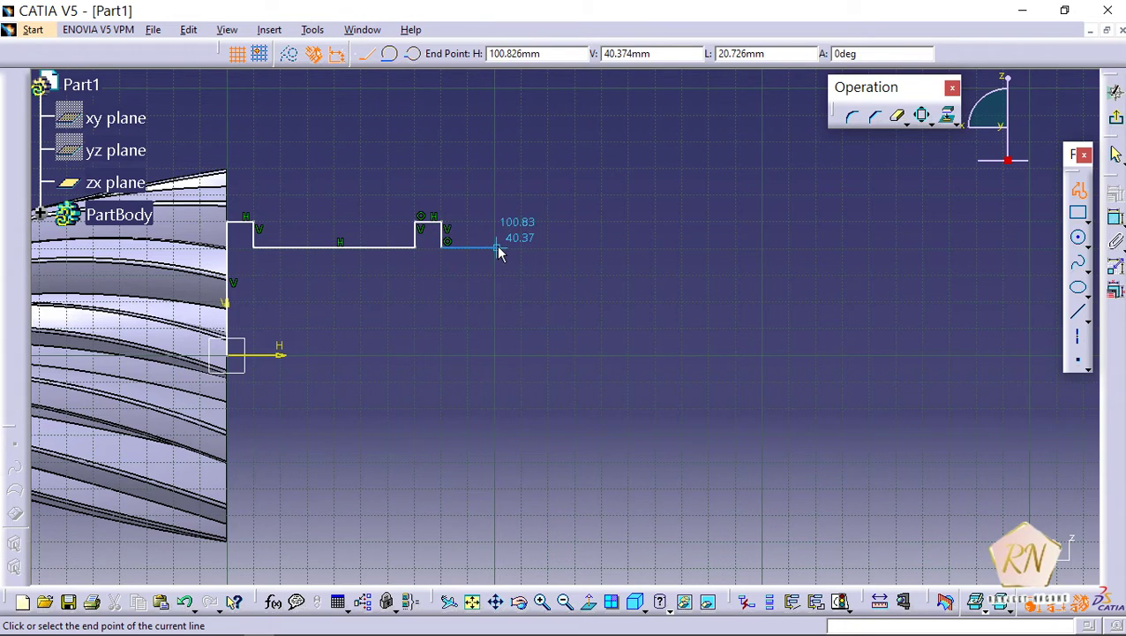
left_click(575, 248)
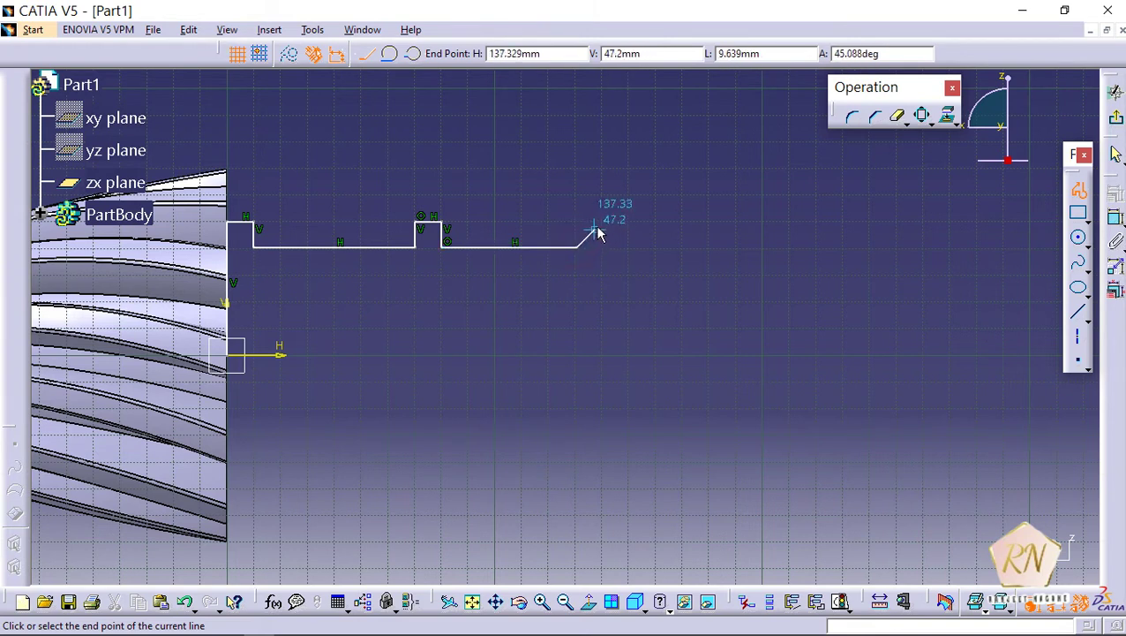
left_click(601, 223)
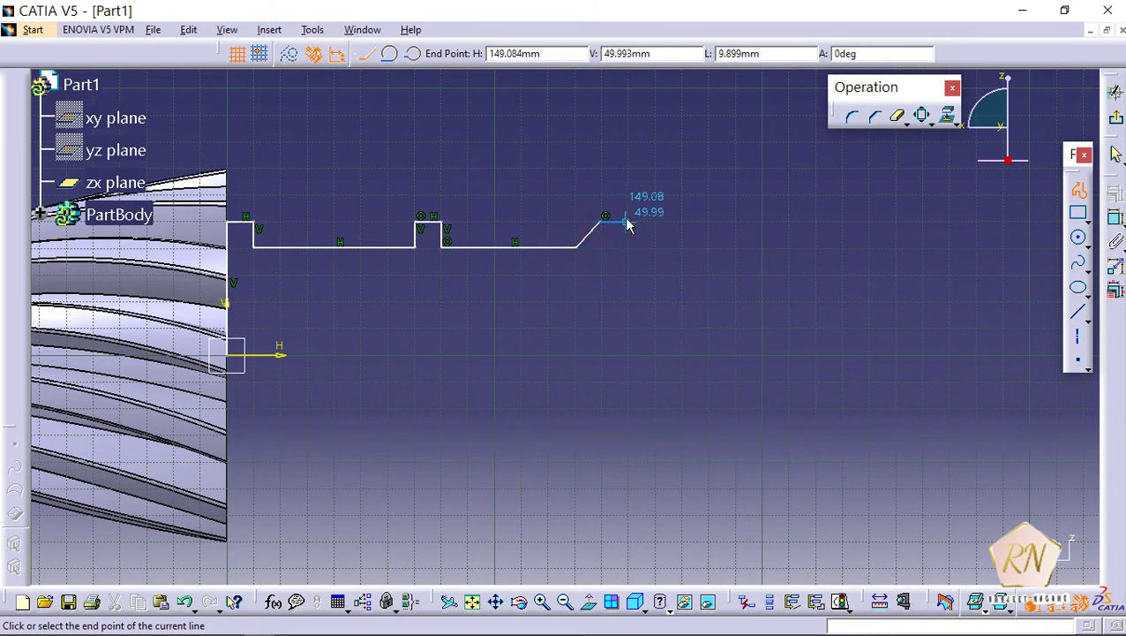
left_click(630, 223)
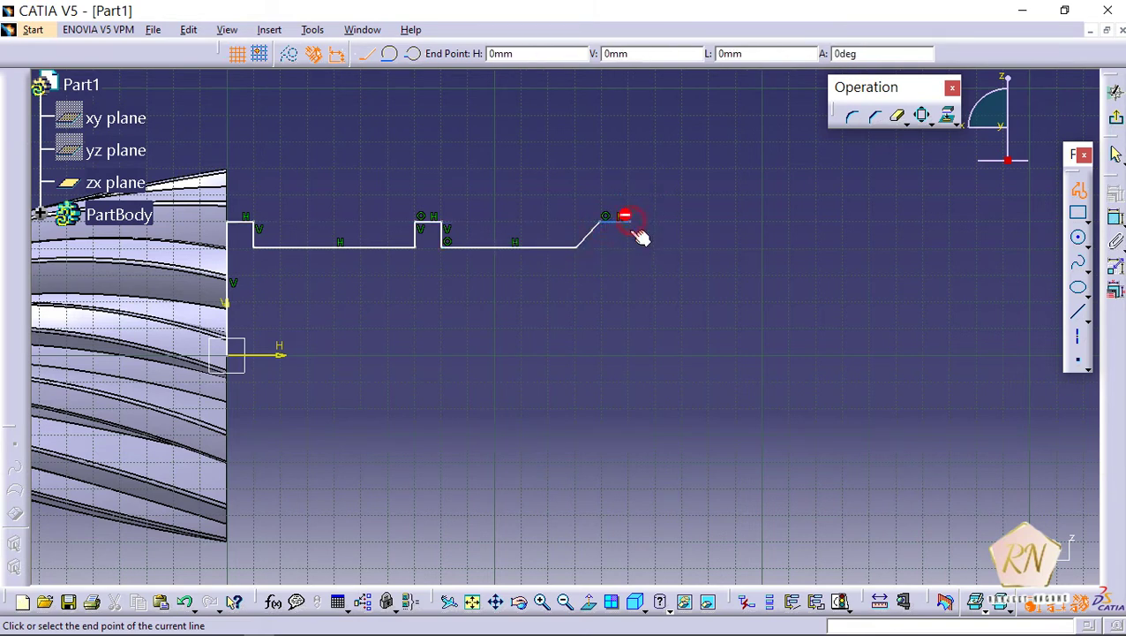
left_click(628, 355)
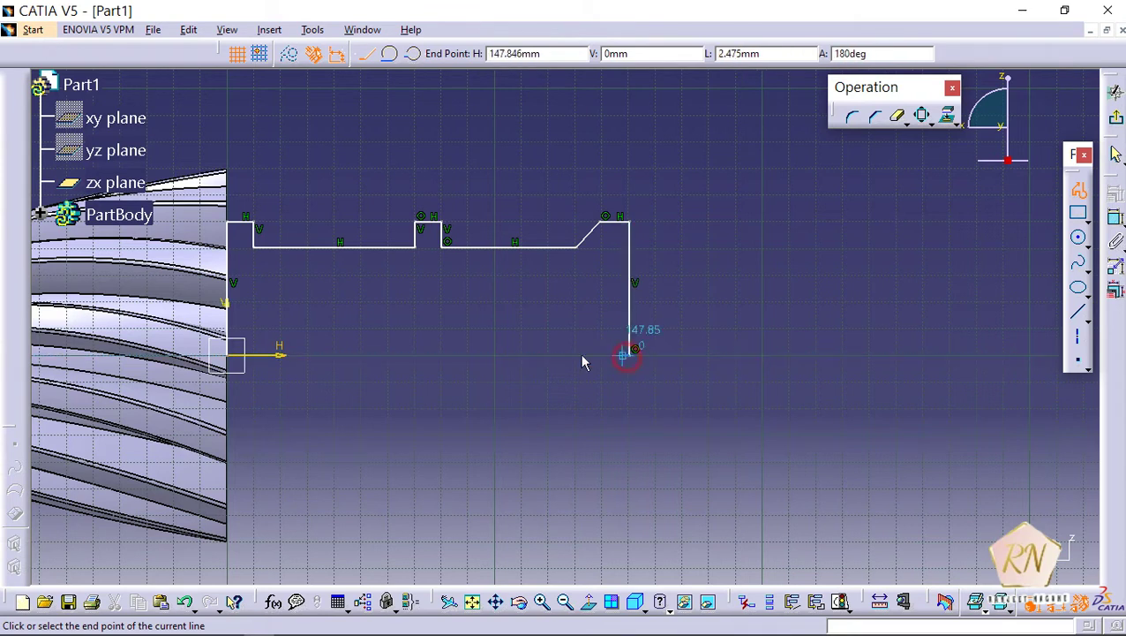
left_click(231, 356)
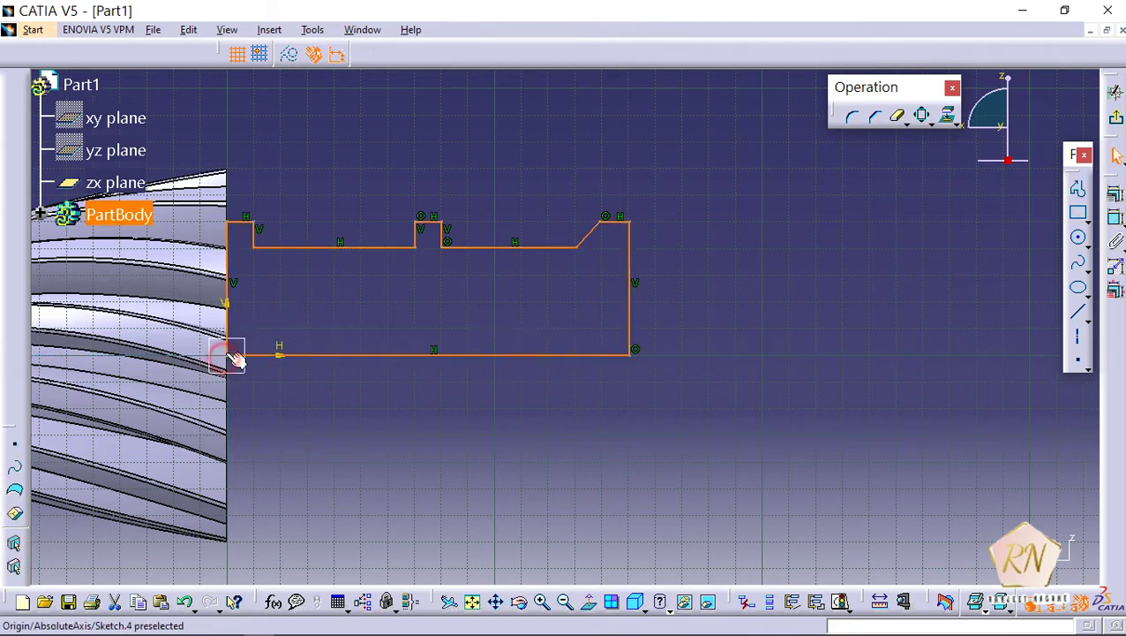
Step: Draw a circle of about 15.6 mm radius centred on the midpoint of the first groove's floor line
left_click(1079, 237)
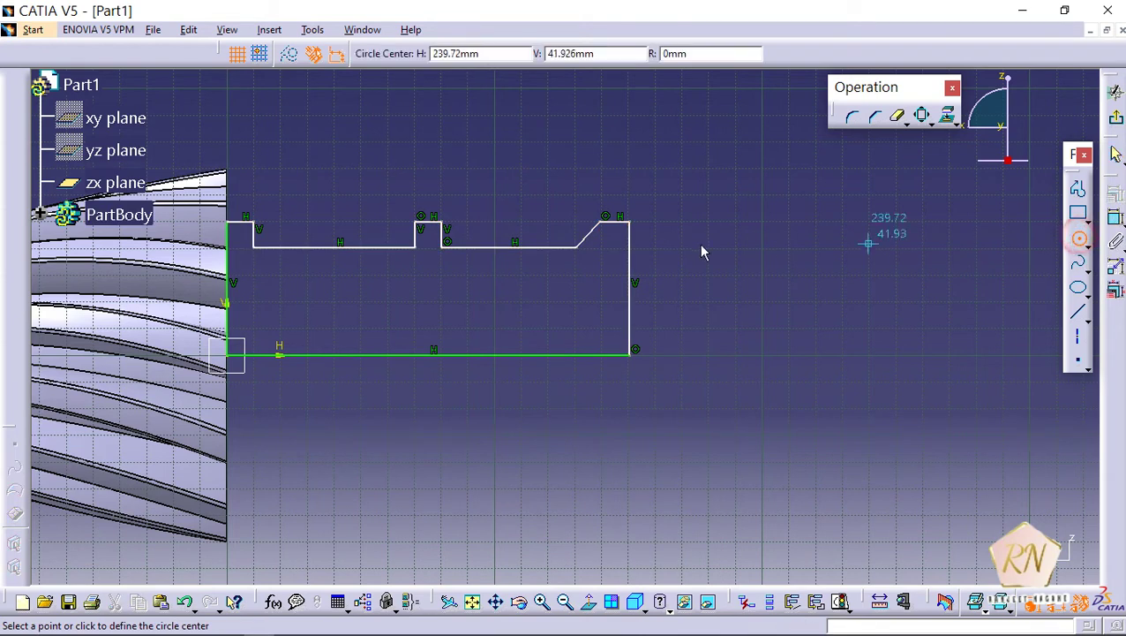
left_click(336, 248)
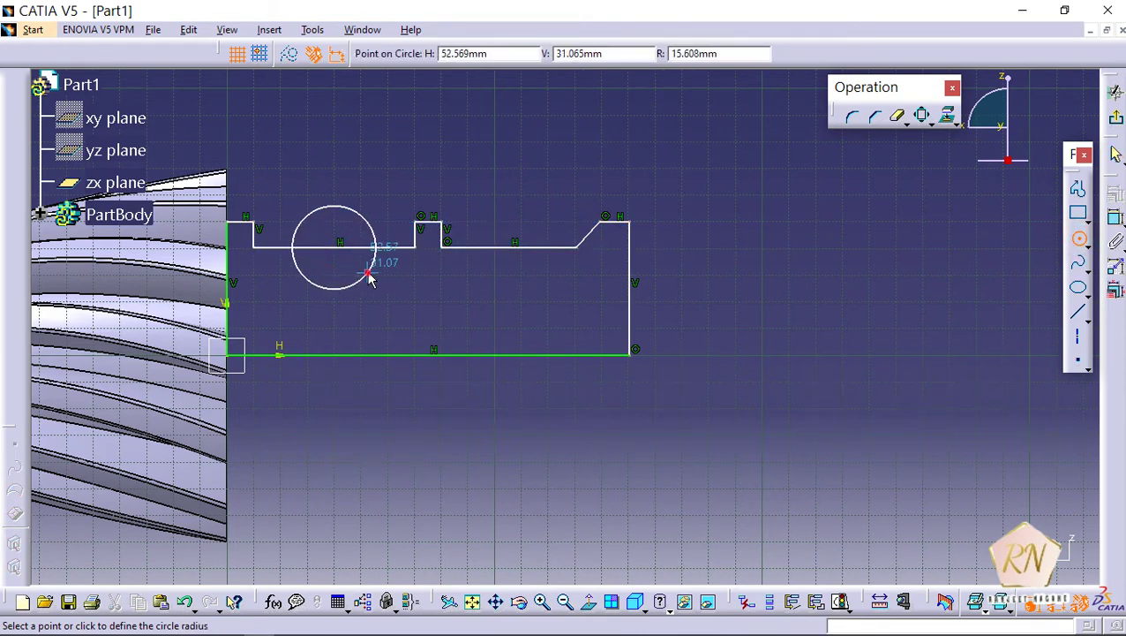
left_click(369, 279)
Step: Trim away the circle's upper half and the groove-floor segment across it, accepting the midpoint constraint change, and exit the sketch
left_click(898, 116)
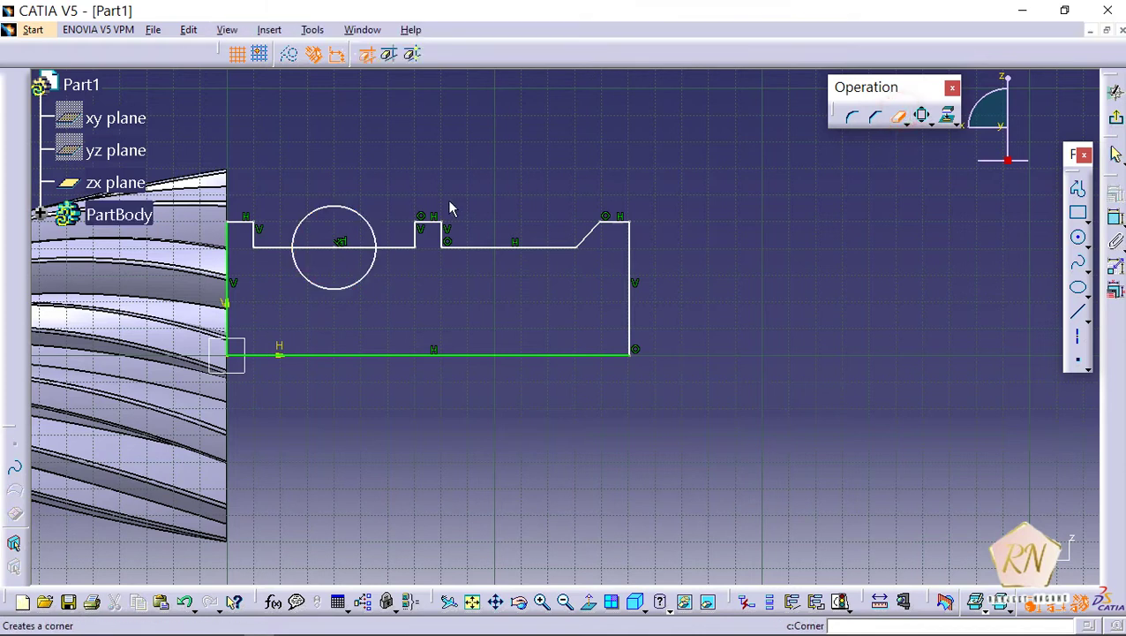
left_click(355, 213)
left_click(900, 118)
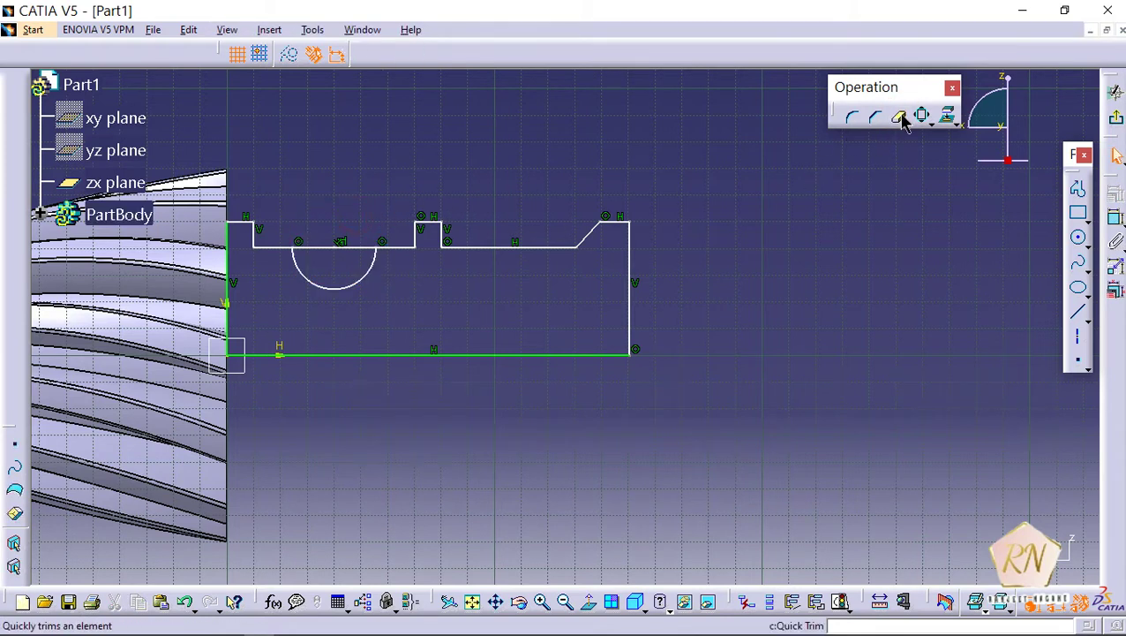
left_click(342, 248)
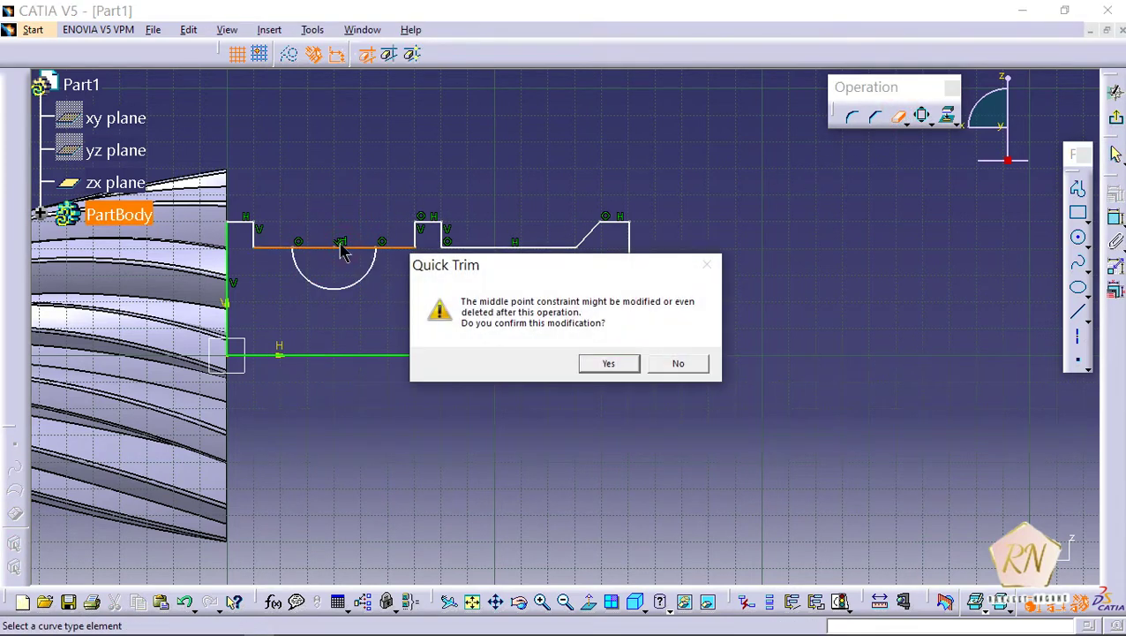
left_click(610, 363)
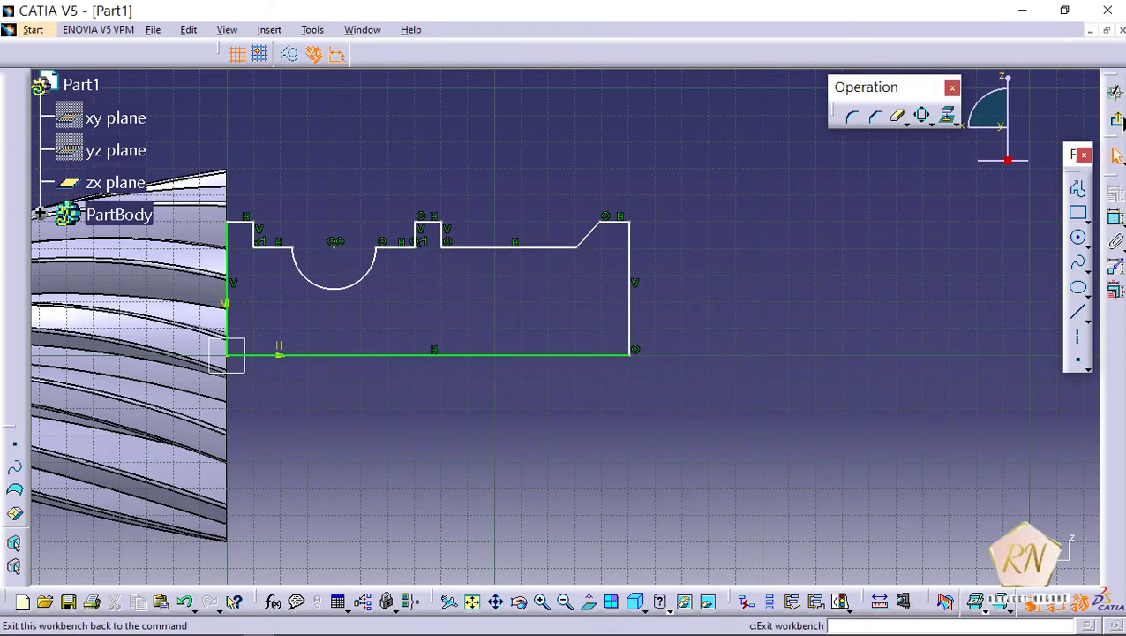
left_click(1117, 122)
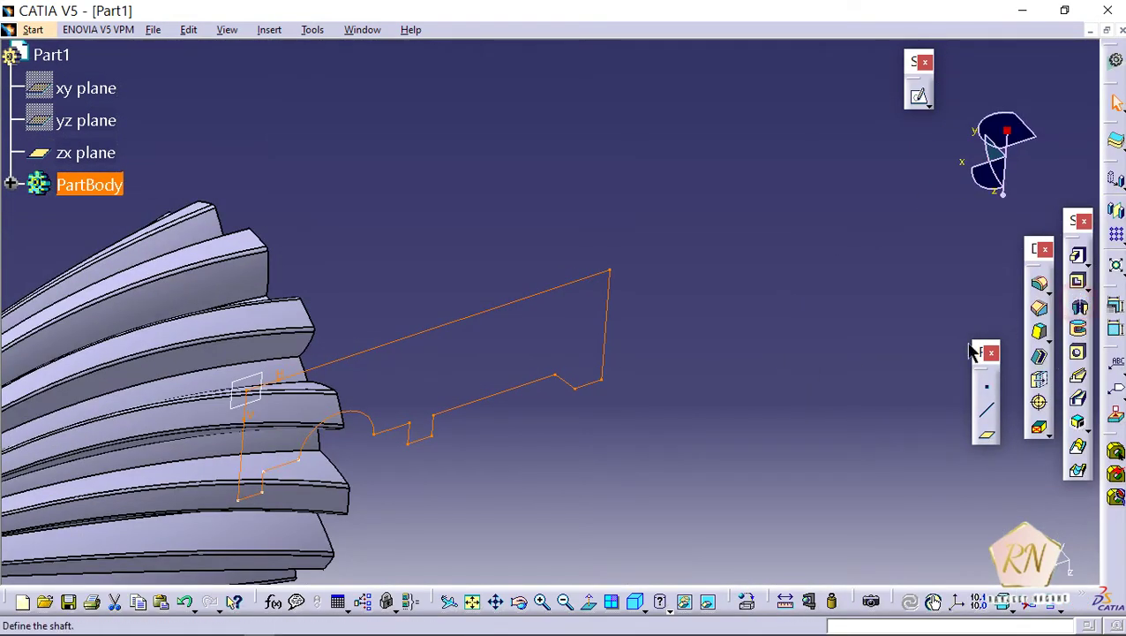
Step: Revolve the stepped profile 360 degrees into a shaft about its long straight edge on the gear's axis
left_click(1078, 305)
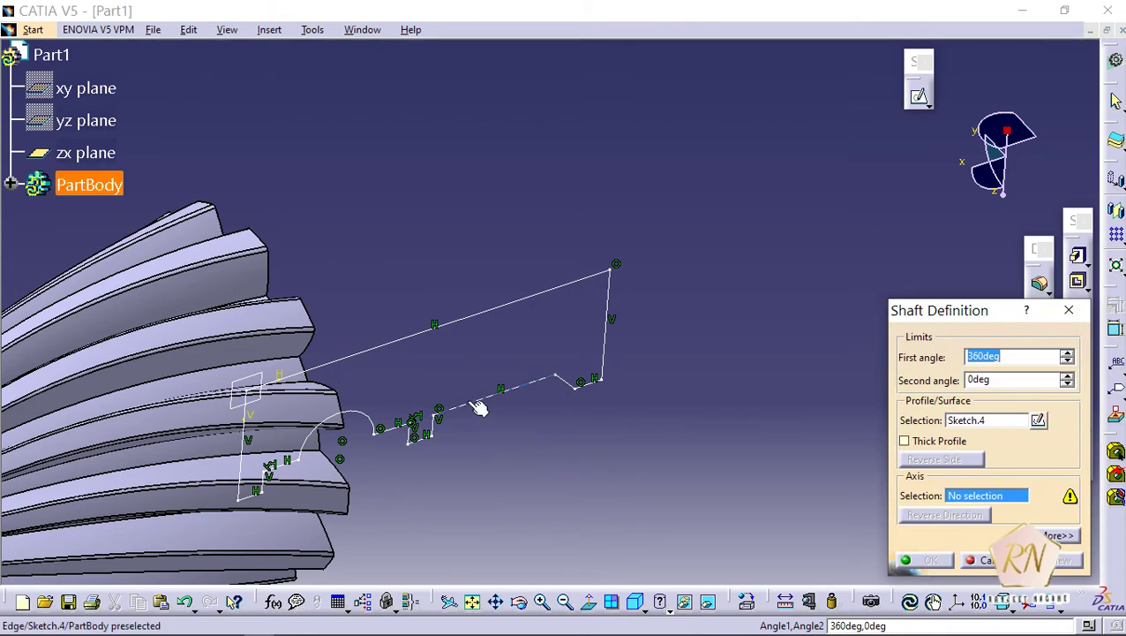
left_click(397, 338)
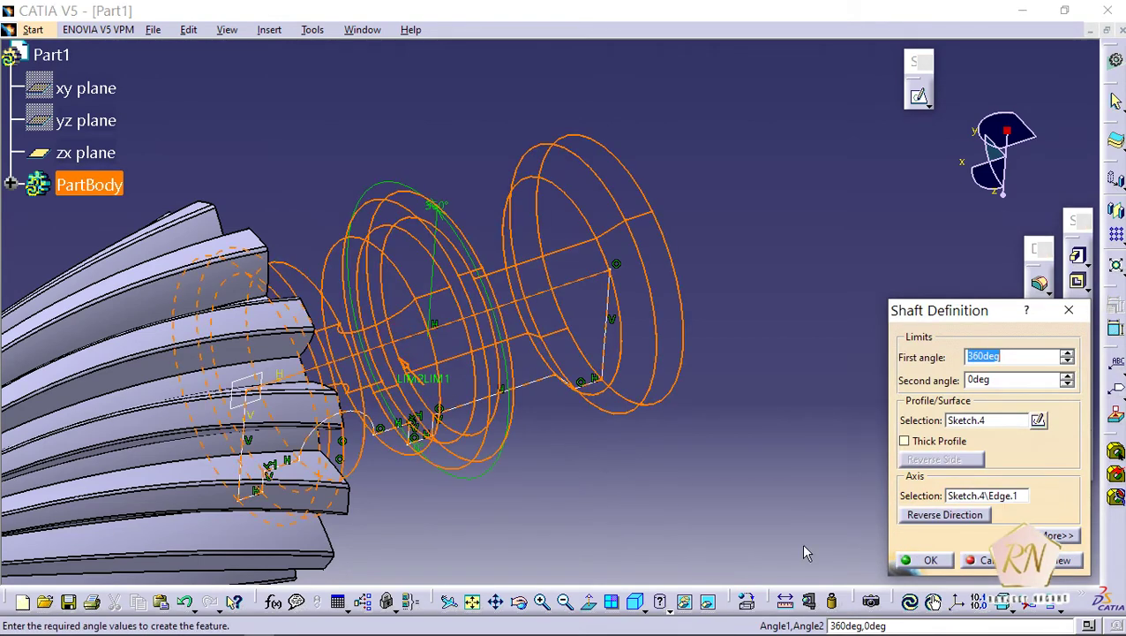
left_click(931, 560)
left_click(821, 467)
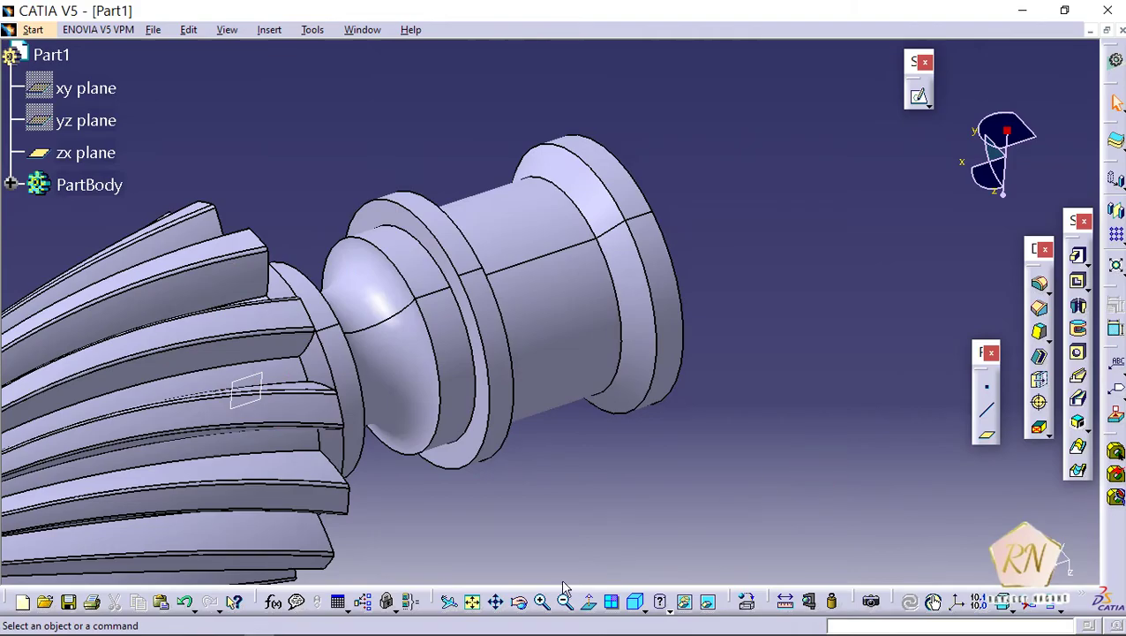
Step: Hide the zx plane
left_click(519, 601)
left_click_drag(507, 525, 390, 377)
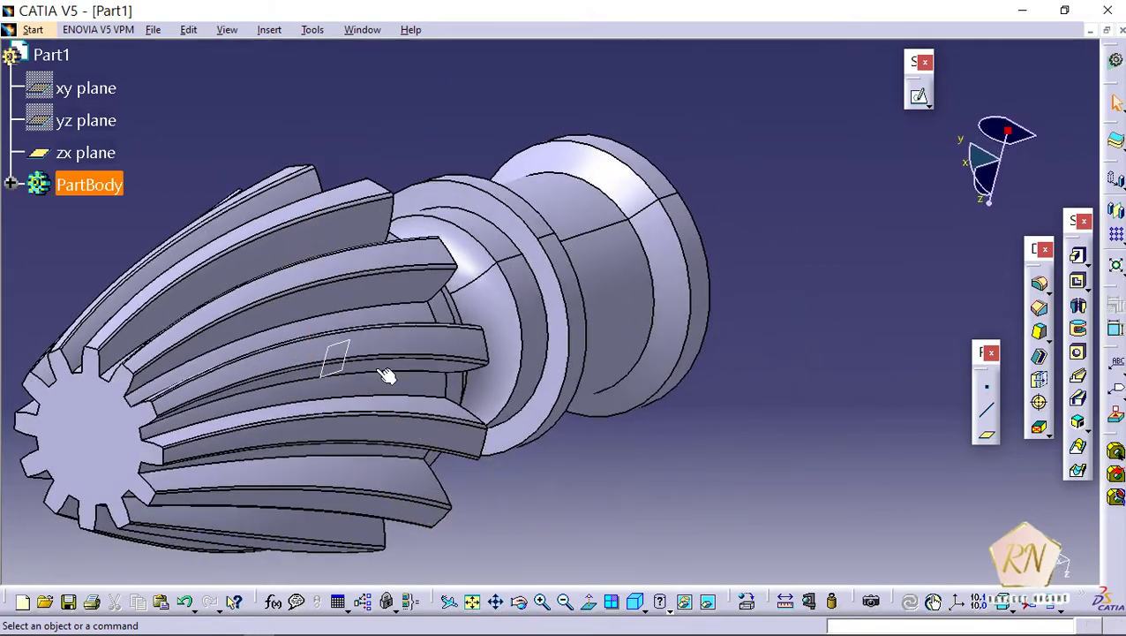
right_click(336, 349)
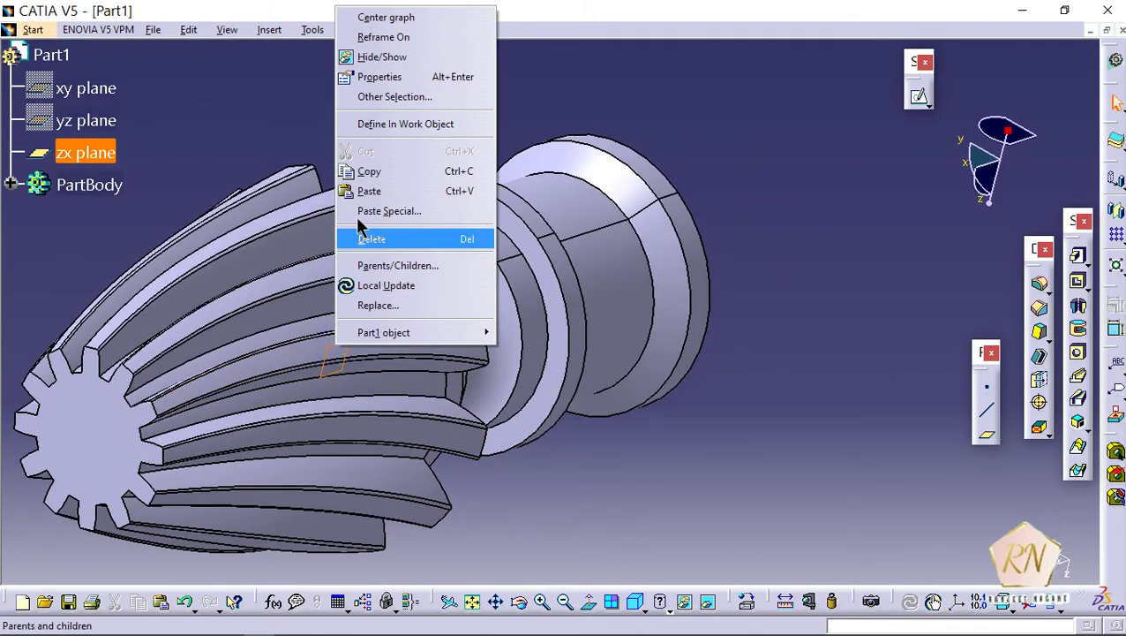
left_click(382, 57)
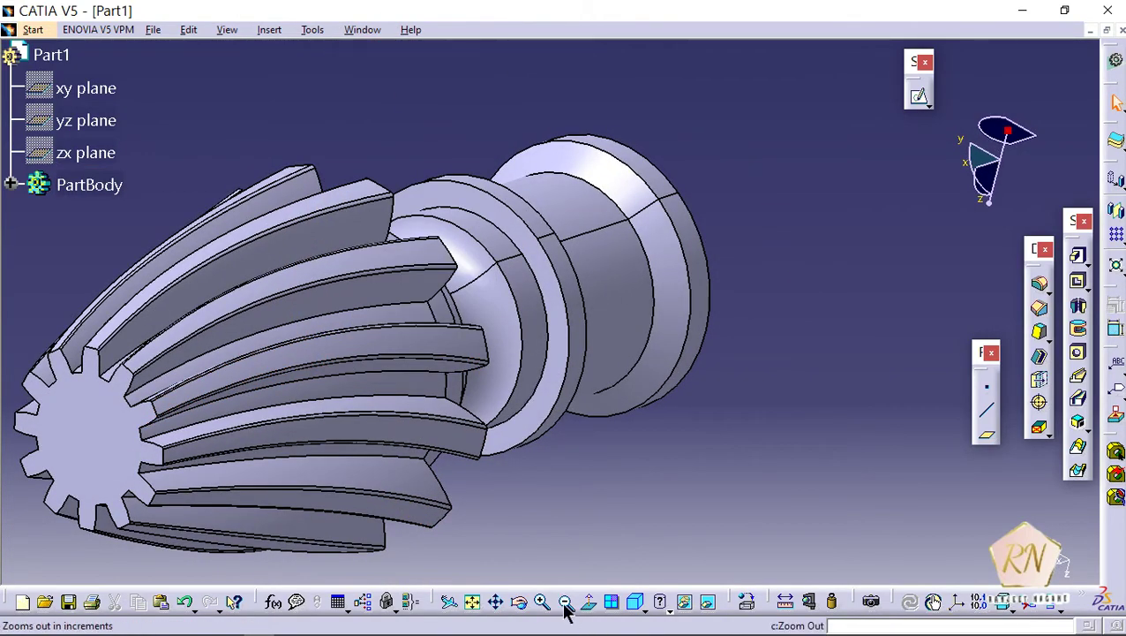
Step: Start a new sketch on the flat end face at the gear's small end
left_click(565, 601)
left_click(519, 601)
left_click_drag(277, 381, 322, 477)
left_click(222, 453)
left_click(918, 96)
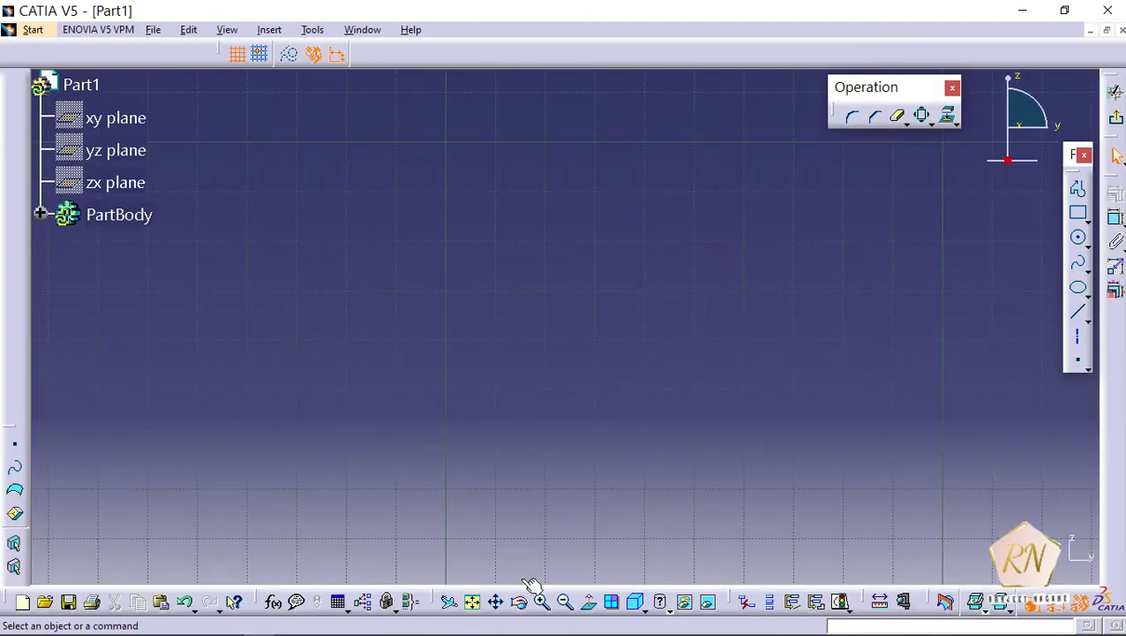
left_click(473, 601)
left_click(542, 601)
left_click(542, 601)
left_click(542, 601)
left_click(542, 601)
left_click(542, 601)
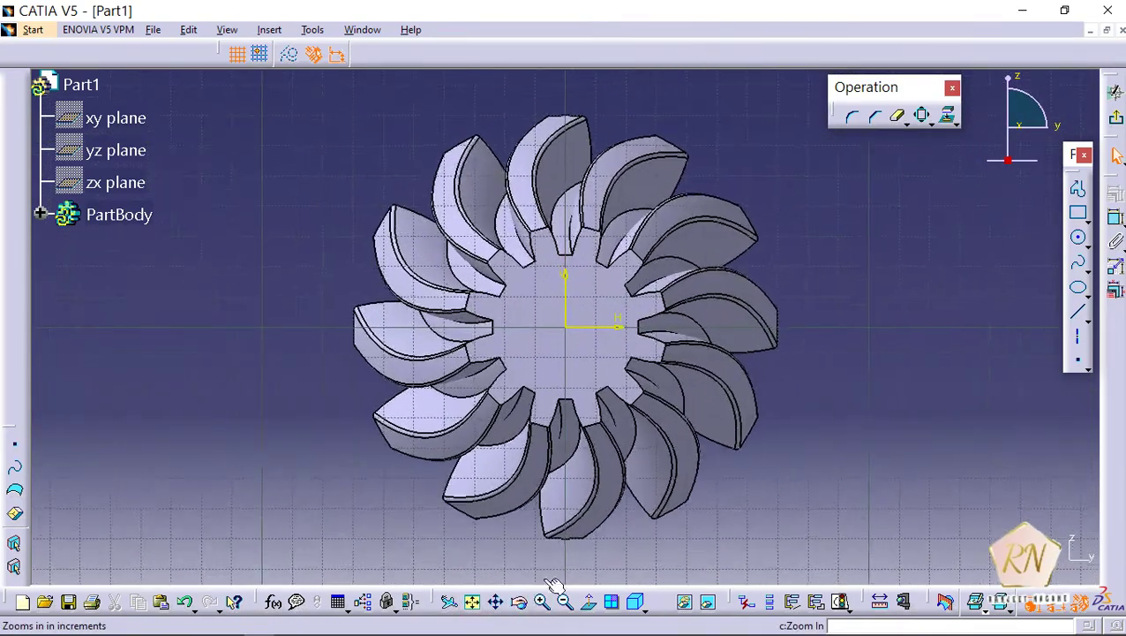
Step: Draw a circle of about 18 mm radius centred on the origin of the small end face and exit the sketch
left_click(1079, 239)
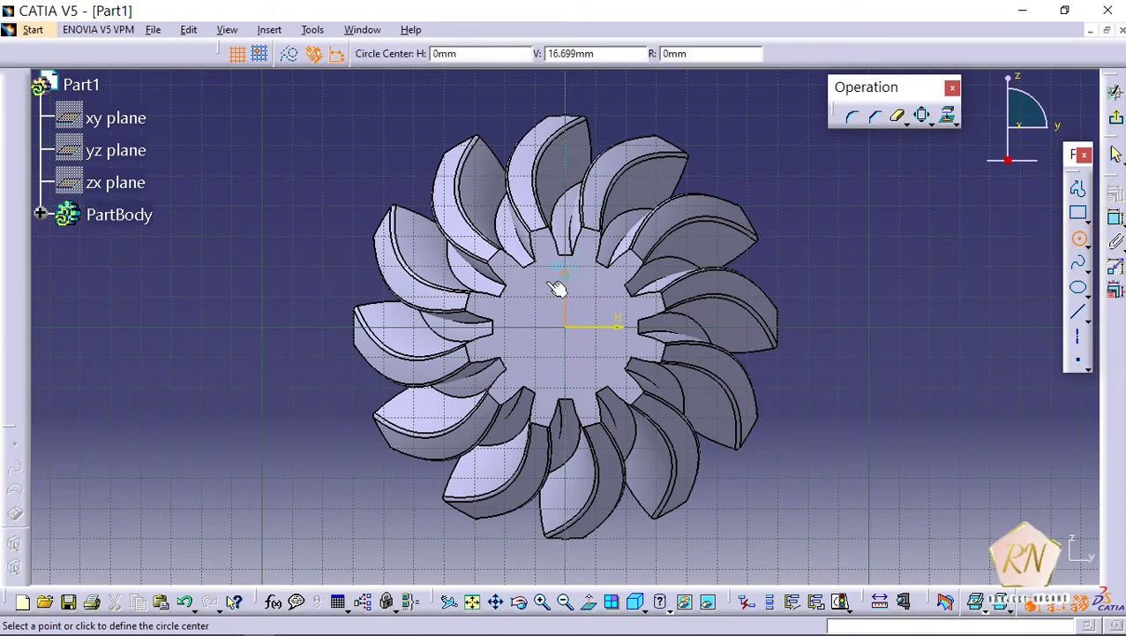
left_click(566, 328)
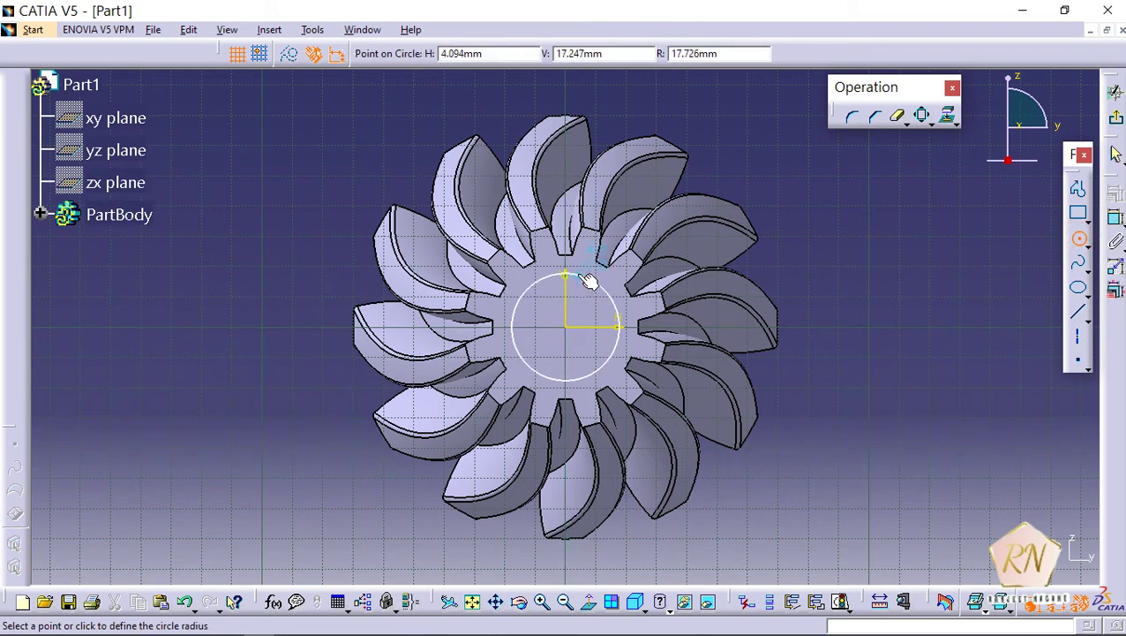
left_click(578, 272)
left_click(1116, 118)
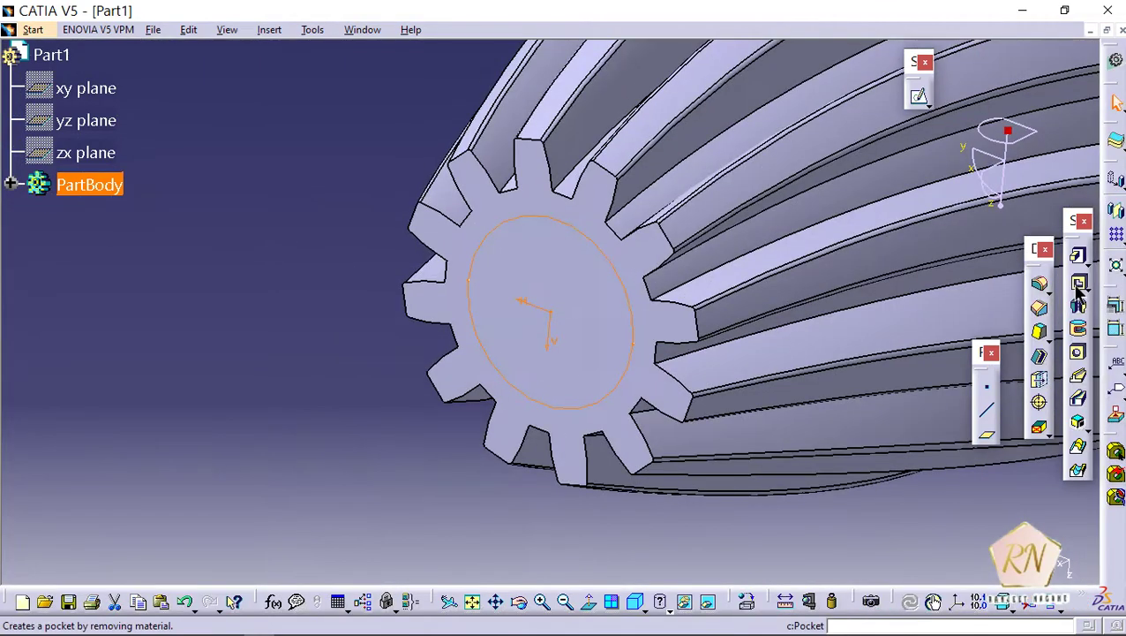
Step: Cut a 5 mm deep pocket from the circle into the gear's small end
left_click(1079, 282)
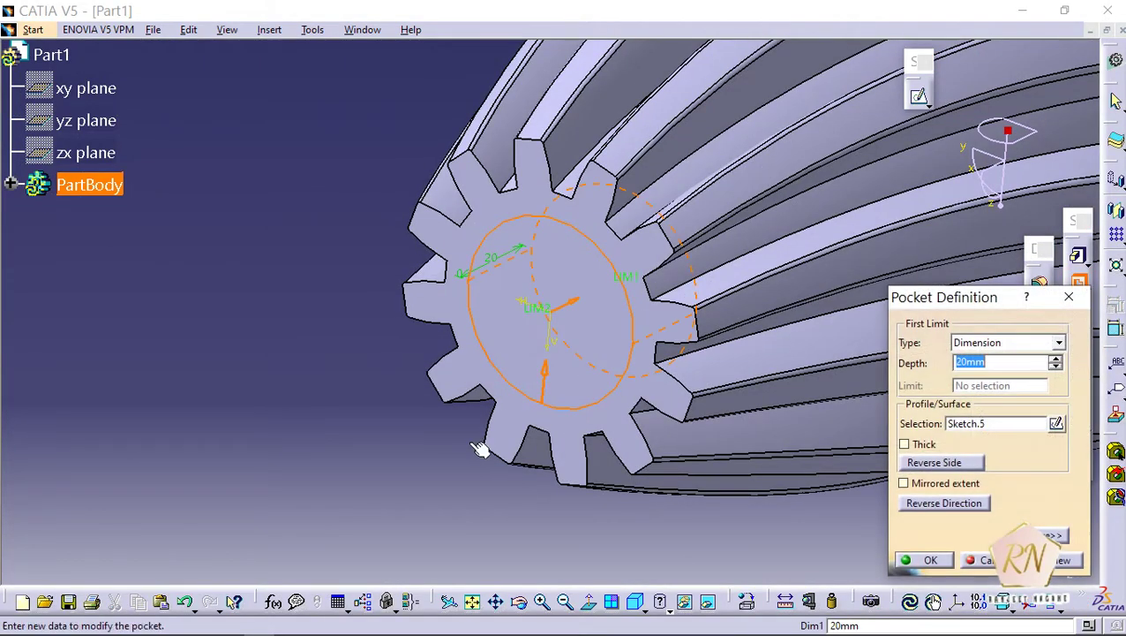
type("5")
key("Return")
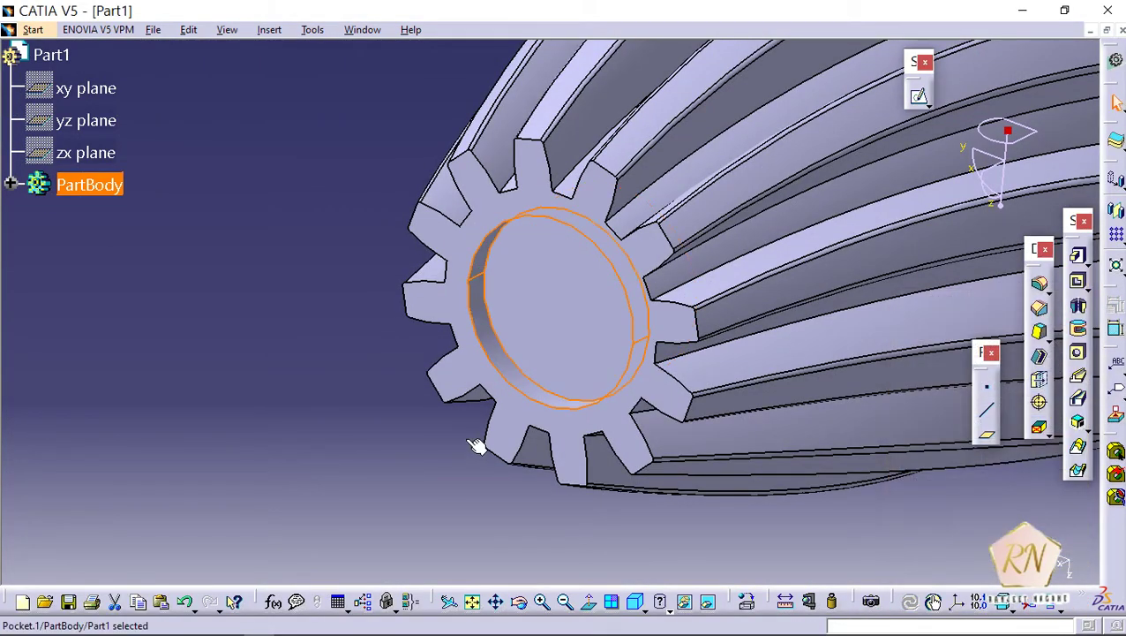
left_click(340, 402)
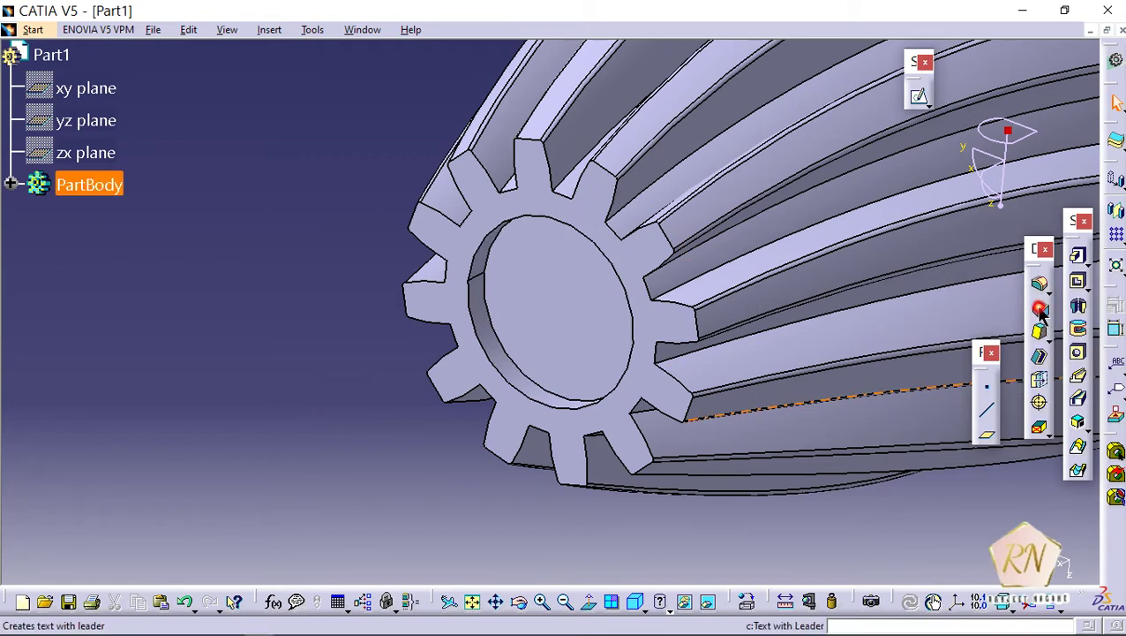
Step: Chamfer the outer rim of the round pocket by 0.5 mm at 45 degrees
left_click(1040, 307)
left_click(499, 371)
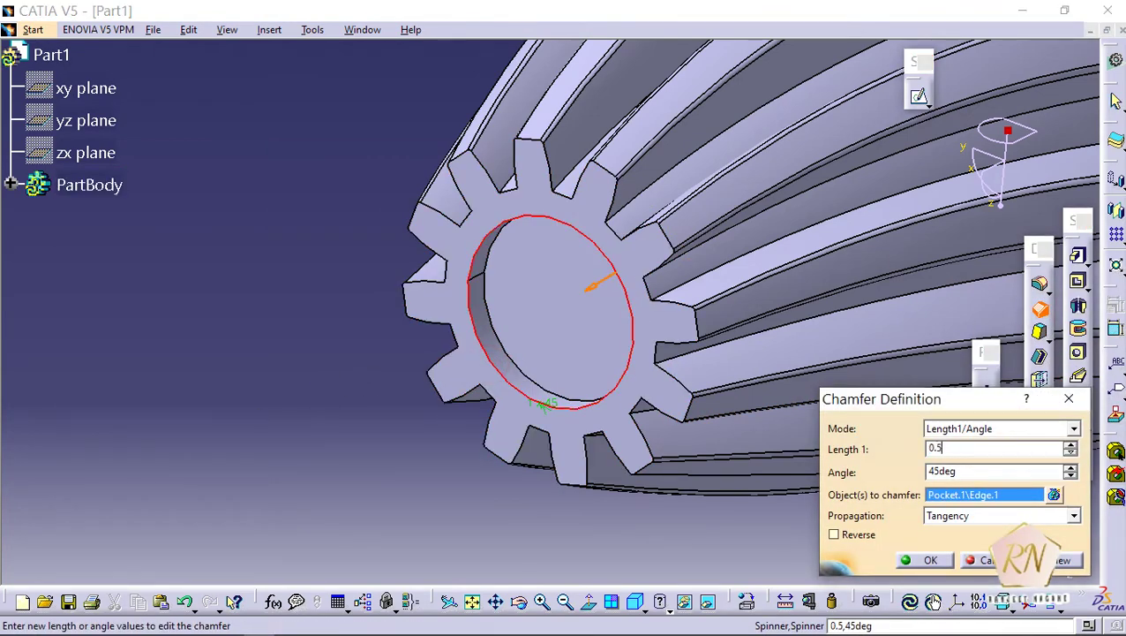
type("0.5")
key("Return")
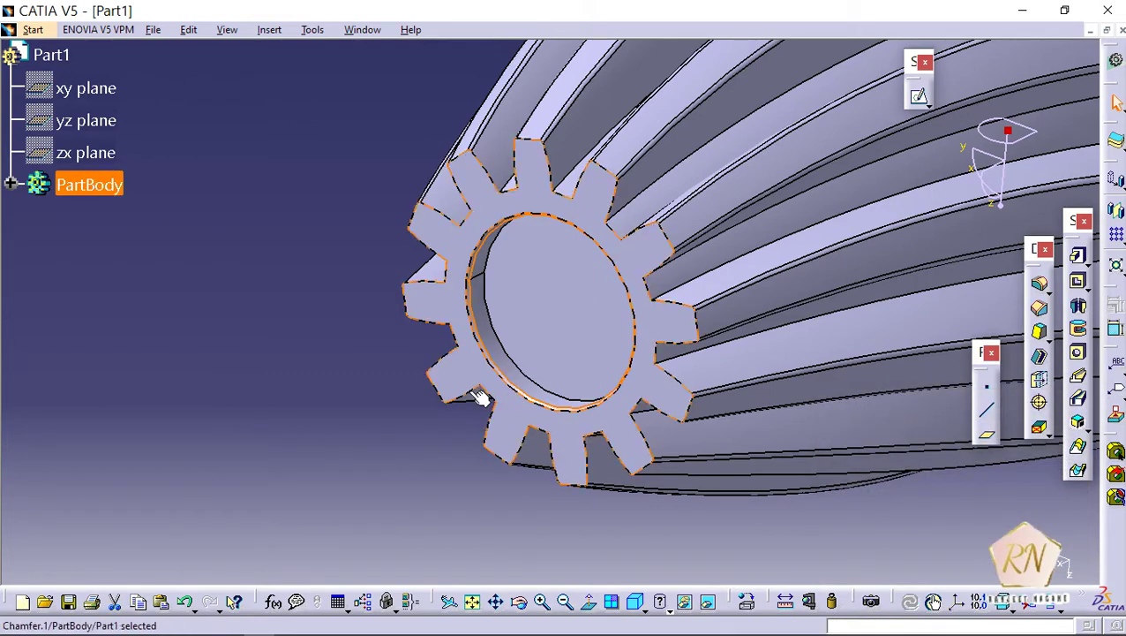
left_click(212, 440)
Step: Chamfer the gear-facing outer edge of the shaft's middle collar by 0.8 mm at 45 degrees
left_click(565, 601)
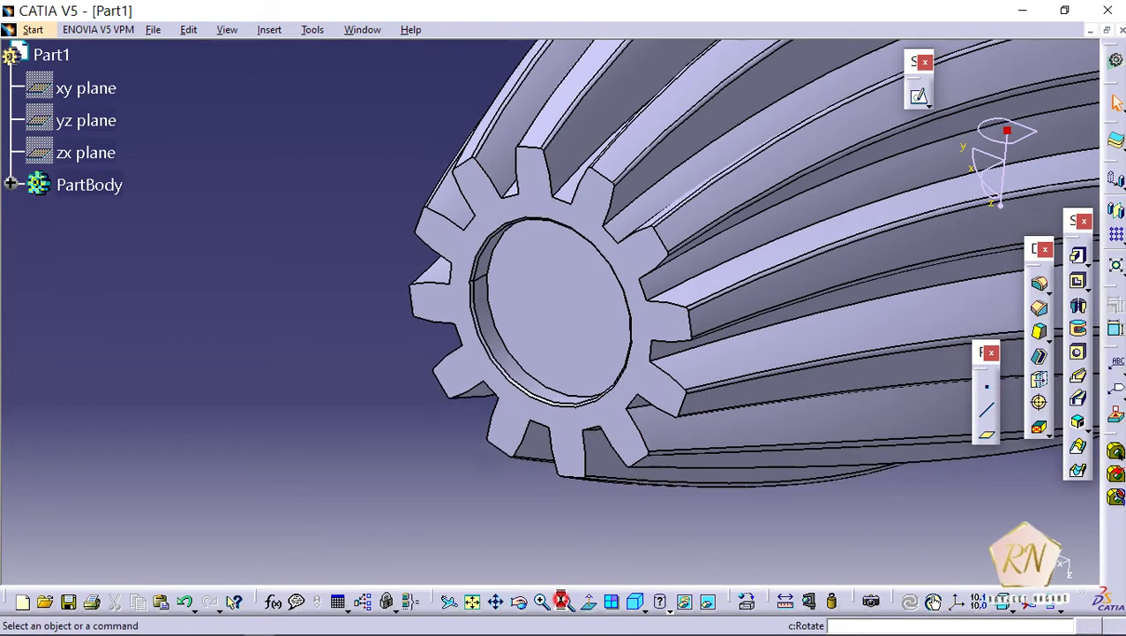
left_click_drag(519, 602, 662, 601)
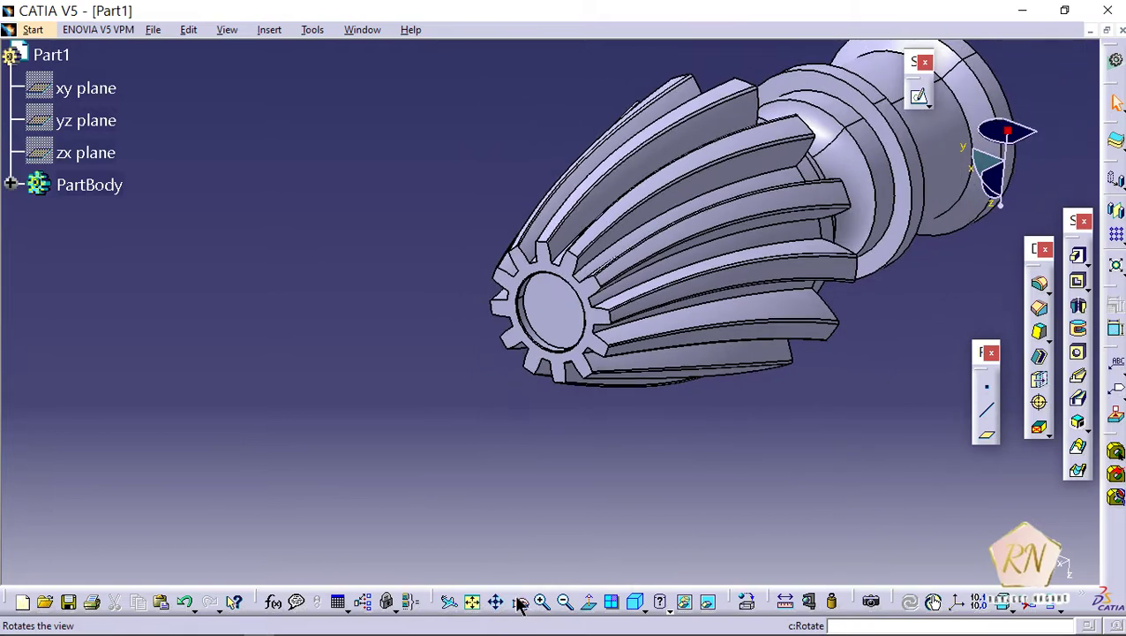
left_click_drag(625, 470, 475, 497)
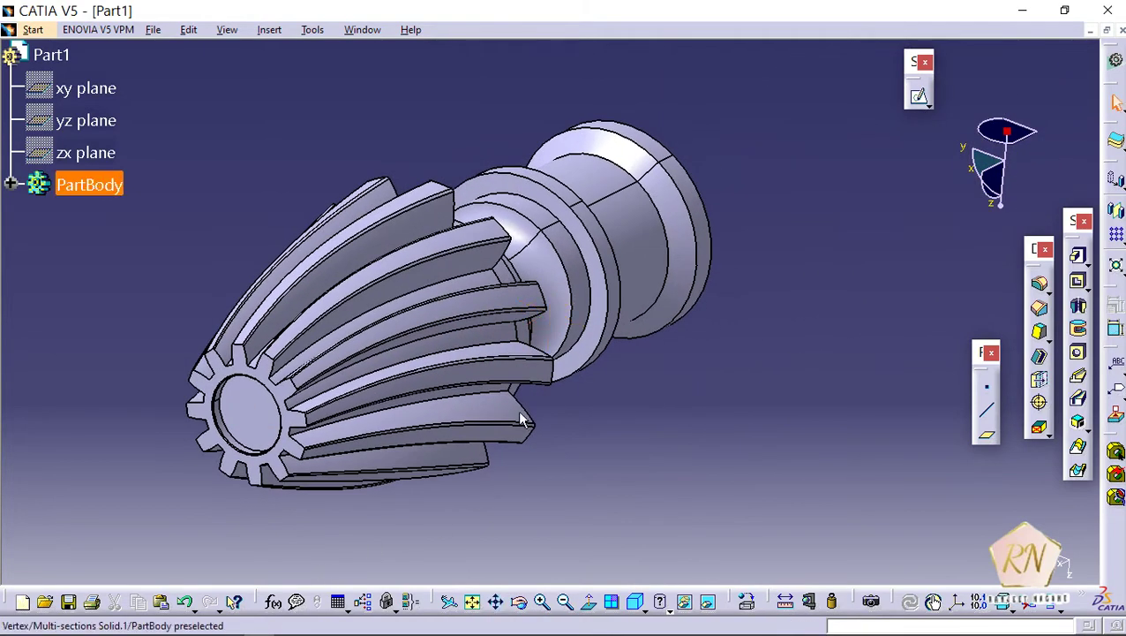
left_click(1039, 308)
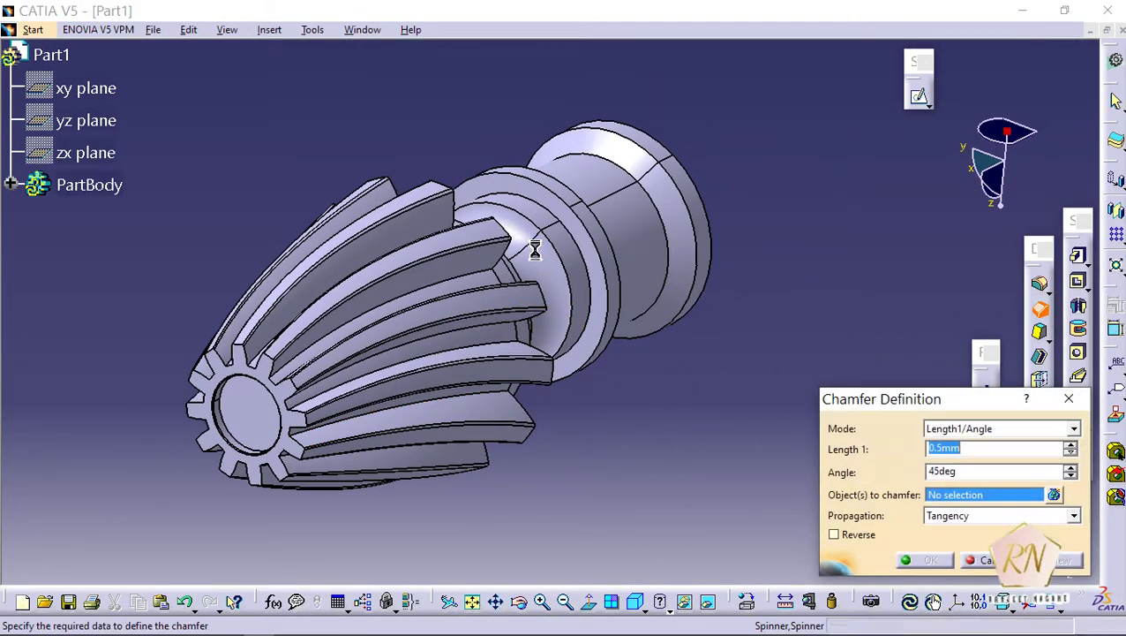
left_click(587, 223)
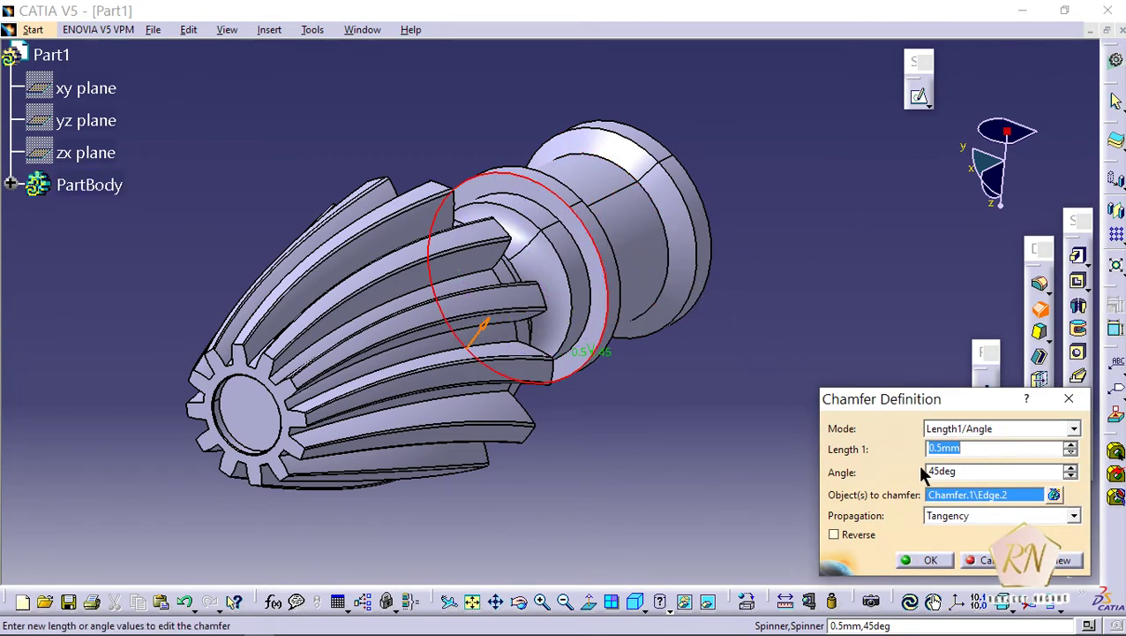
type("0.8")
key("Return")
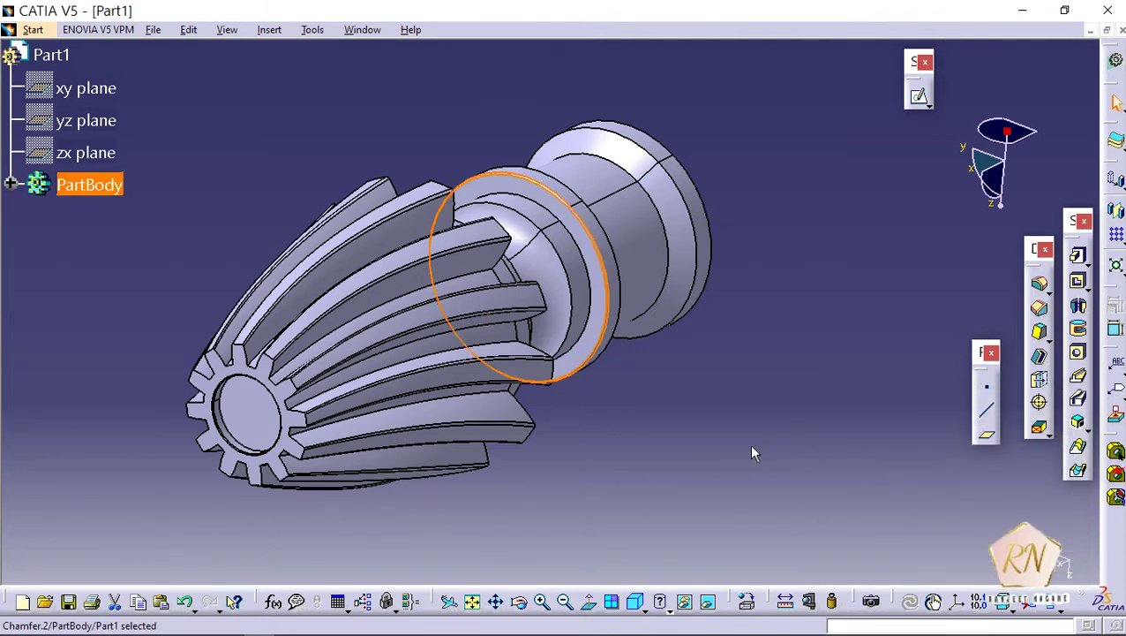
left_click(752, 452)
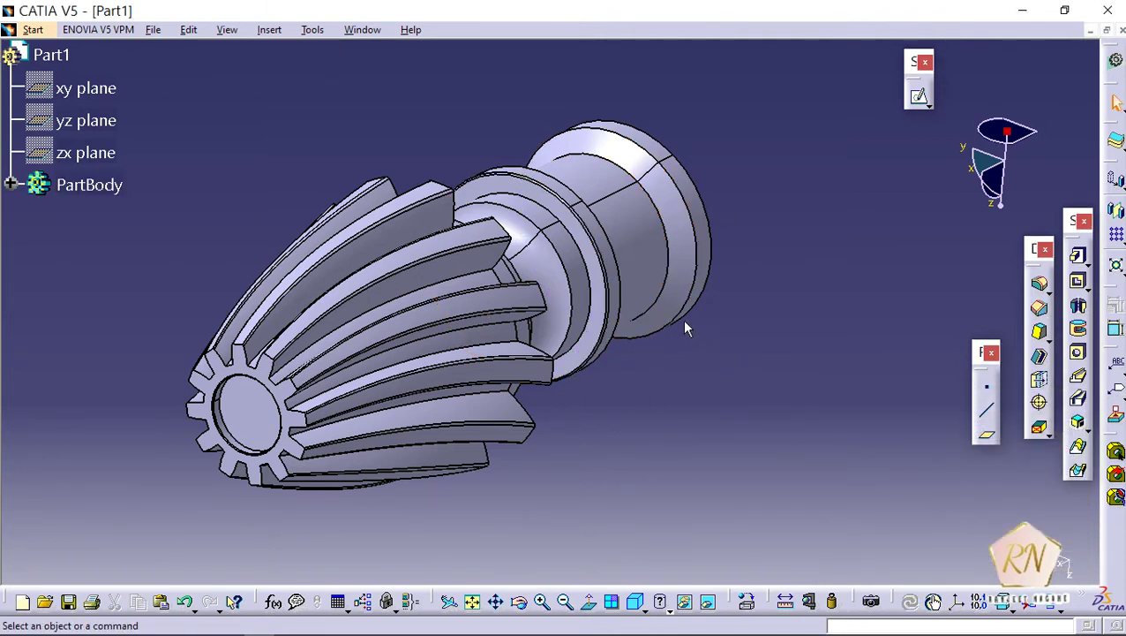